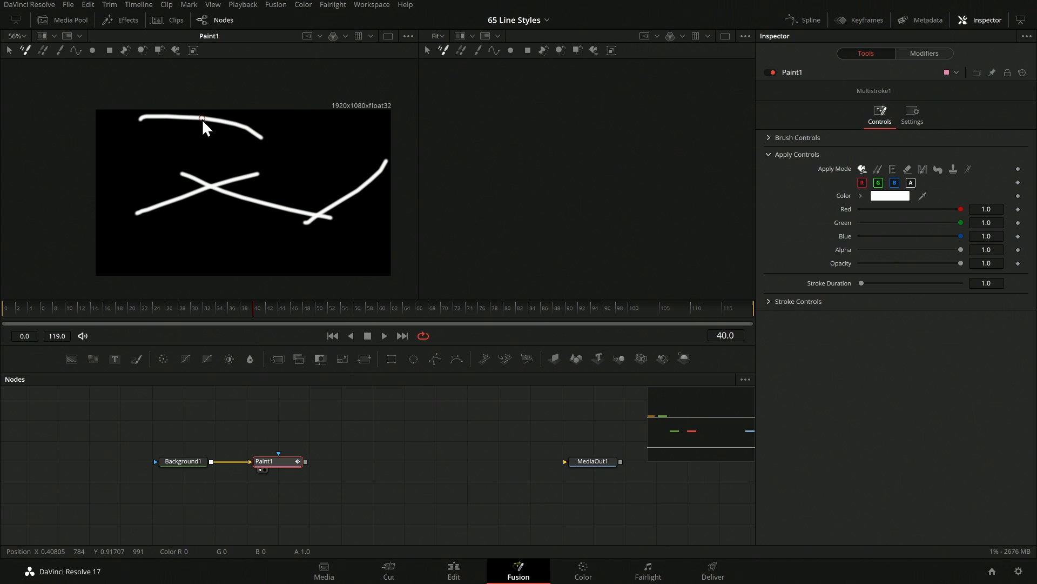
Check the strokes at frame 41, return to frame 40 and paint another curved white multistroke through the existing ones
key("ctrl+f")
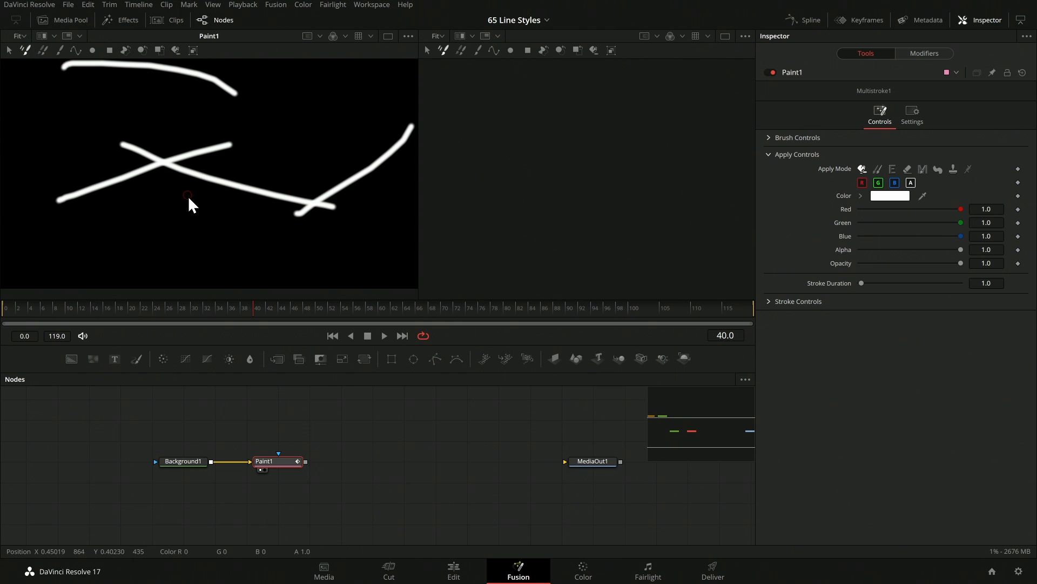
left_click(261, 312)
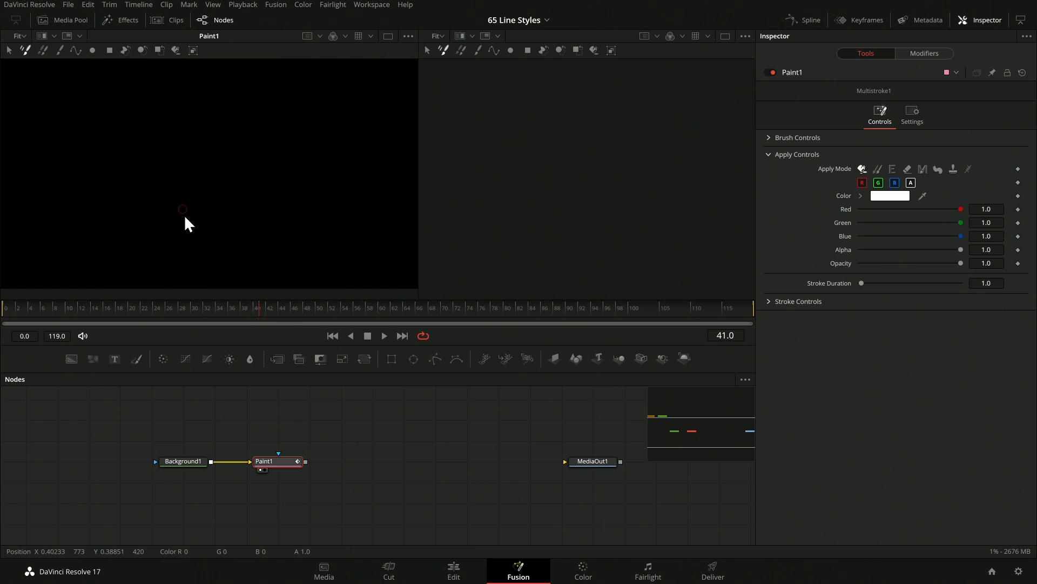
key("Left")
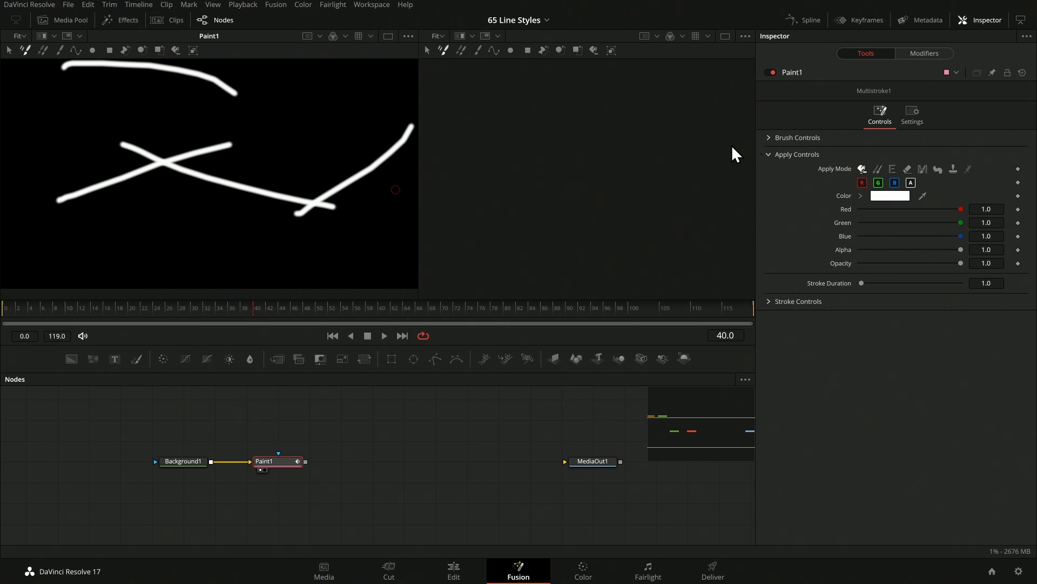
mouse_move(153, 224)
left_mouse_down()
mouse_move(218, 170)
mouse_move(264, 180)
mouse_move(296, 144)
left_mouse_up()
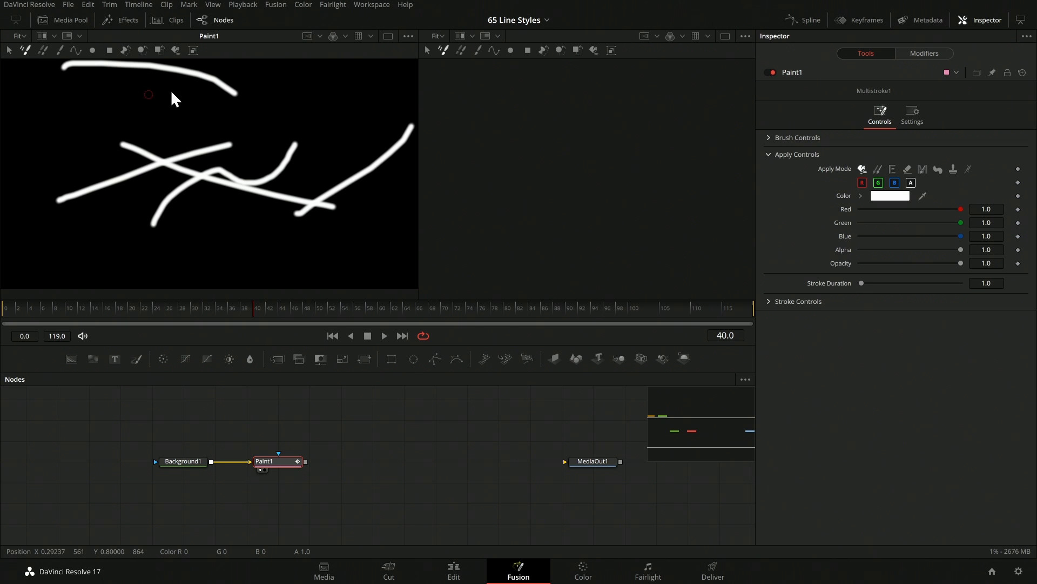
Set the Multistroke1 modifier's red to 0.0, paint two cyan strokes, and restore red to 1.0
left_click(922, 54)
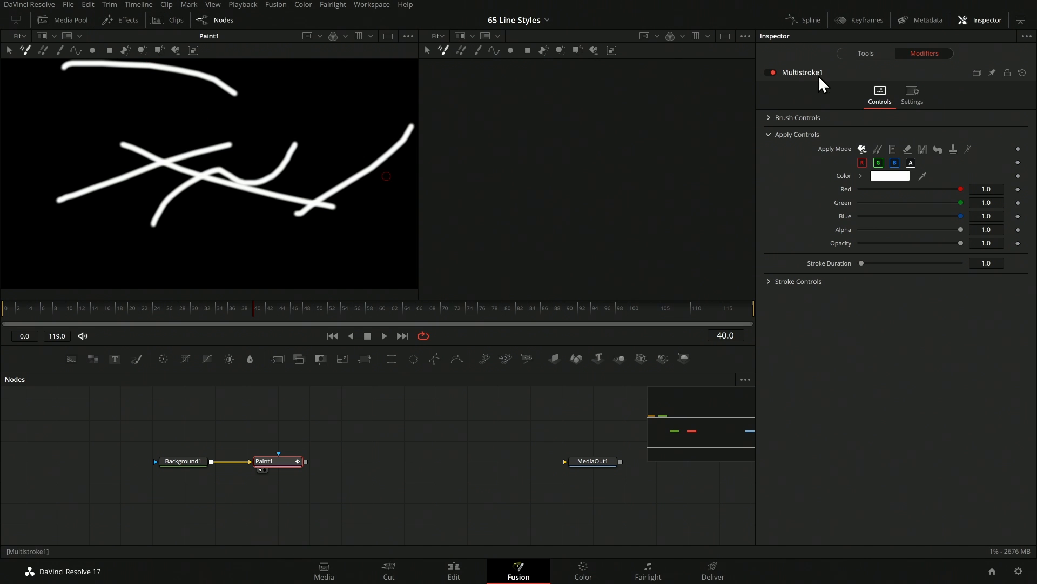
left_click_drag(963, 189, 861, 190)
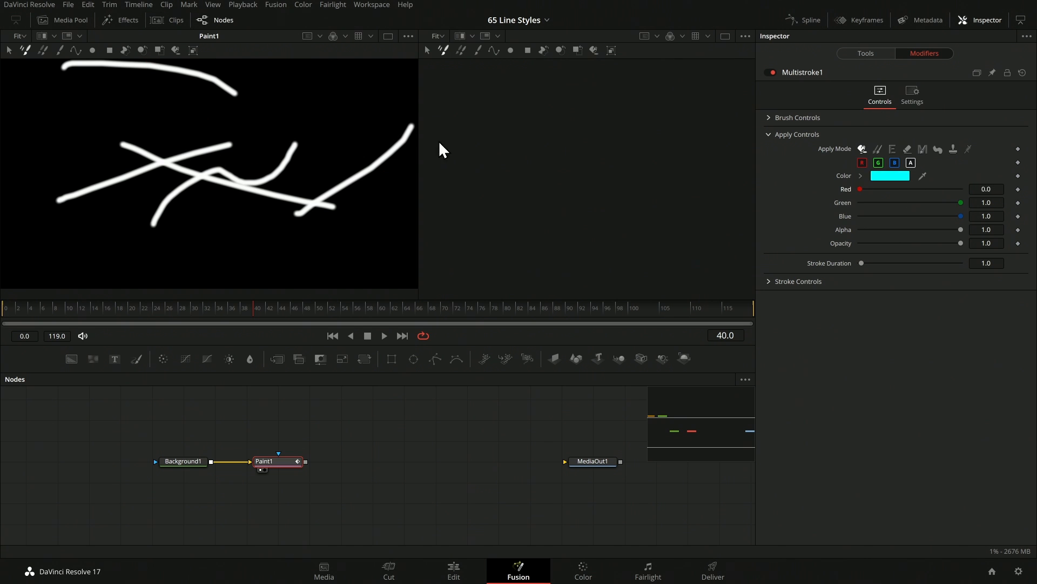
mouse_move(172, 253)
left_mouse_down()
mouse_move(331, 234)
mouse_move(361, 224)
left_mouse_up()
left_click_drag(239, 128, 361, 164)
left_click_drag(859, 188, 984, 190)
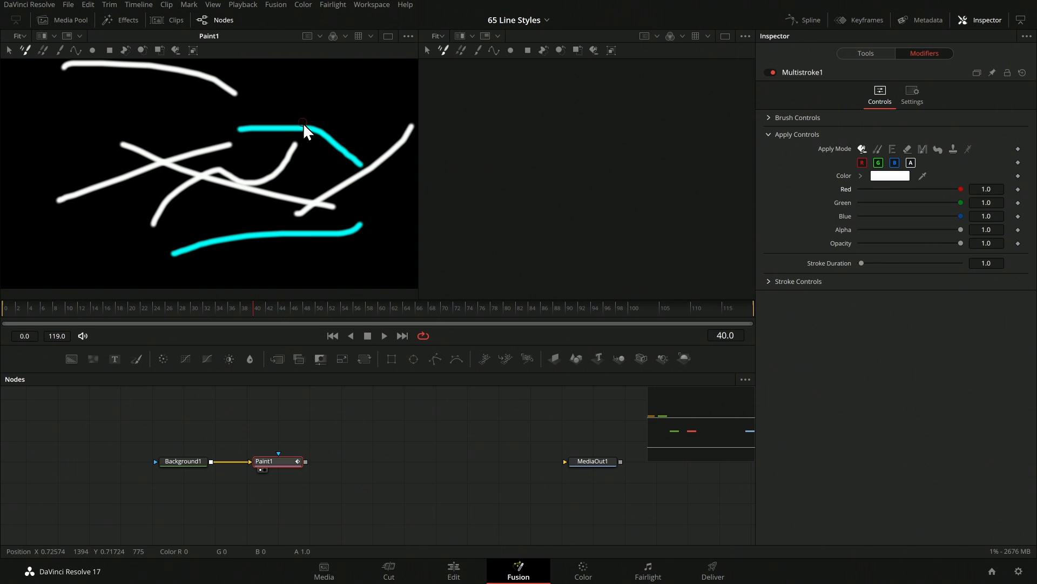
Delete the Multistroke1 modifier and paint two curved white lines with the Stroke tool, a shorter one below a longer one
right_click(803, 72)
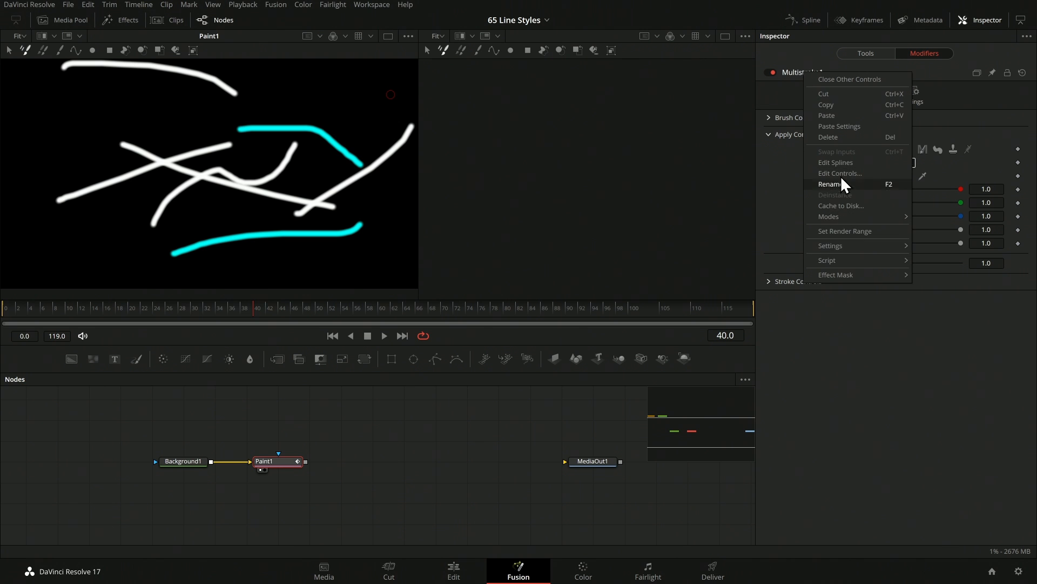
left_click(841, 135)
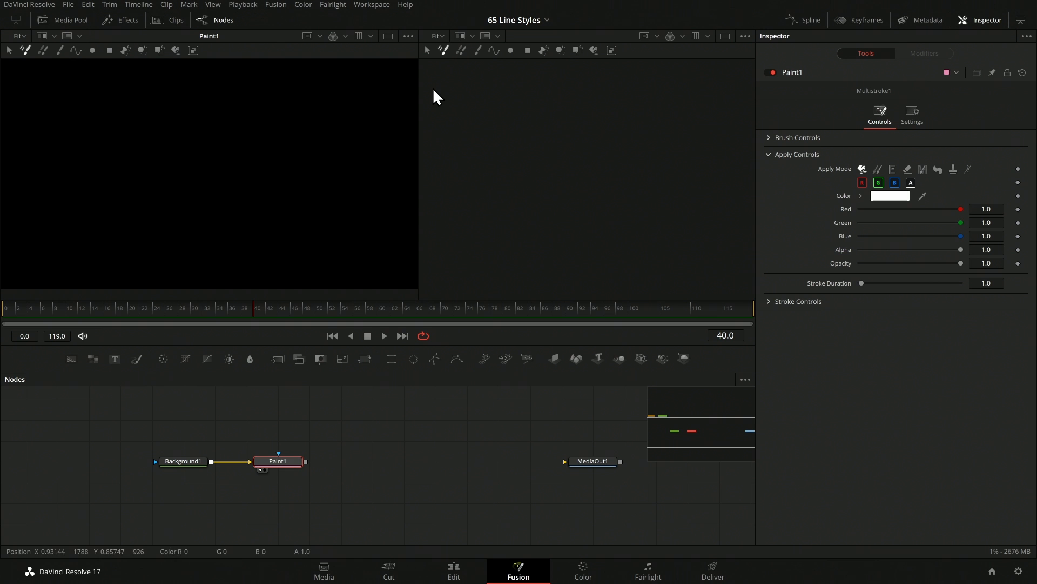
left_click(58, 51)
mouse_move(35, 189)
left_mouse_down()
mouse_move(140, 146)
mouse_move(325, 171)
left_mouse_up()
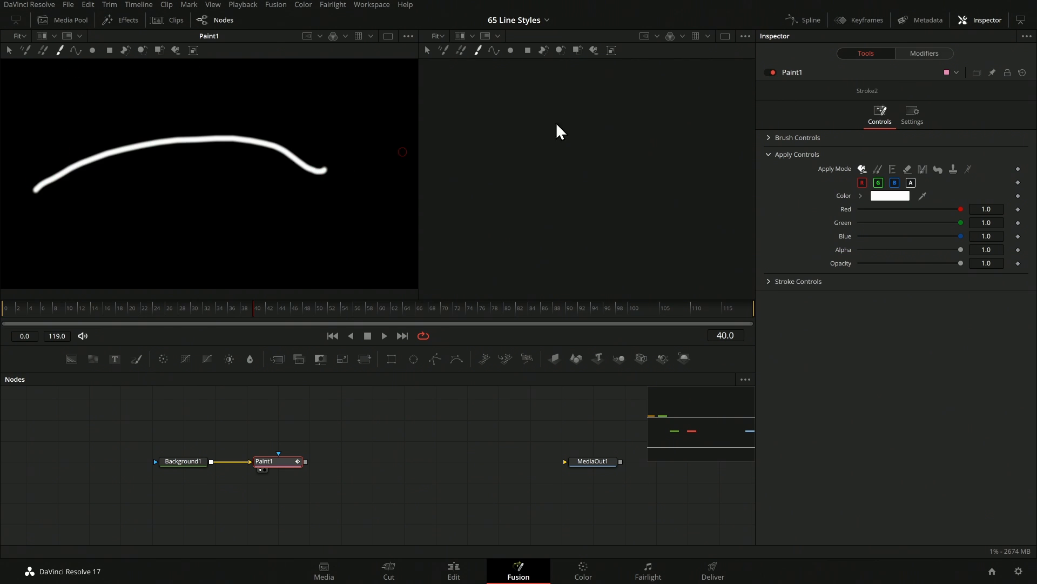
left_click(922, 53)
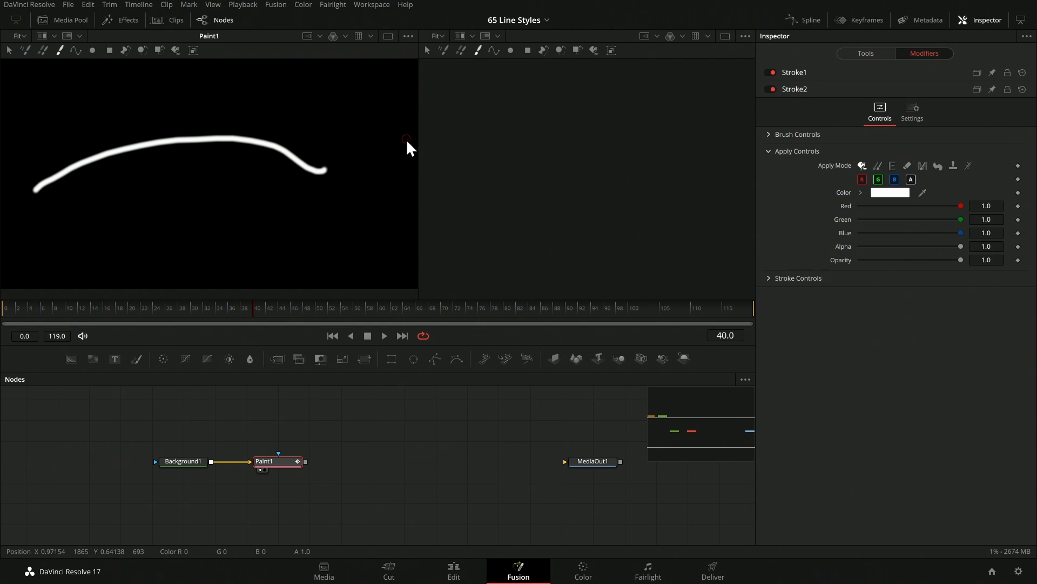
mouse_move(171, 225)
left_mouse_down()
mouse_move(243, 198)
mouse_move(317, 227)
mouse_move(345, 221)
left_mouse_up()
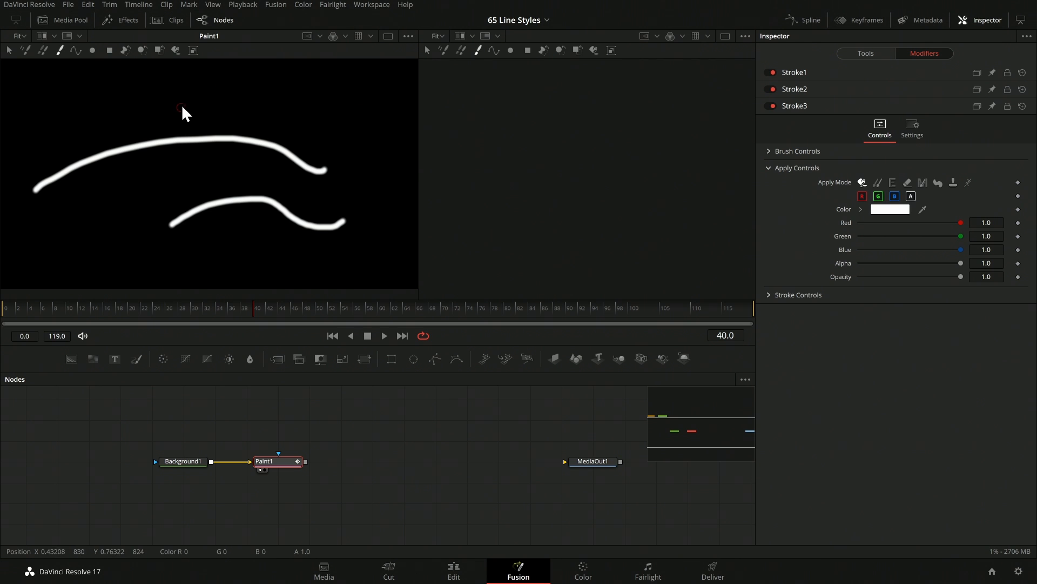
Recolour the shorter lower stroke cyan by setting the Stroke2 modifier's red to 0.0
left_click(792, 90)
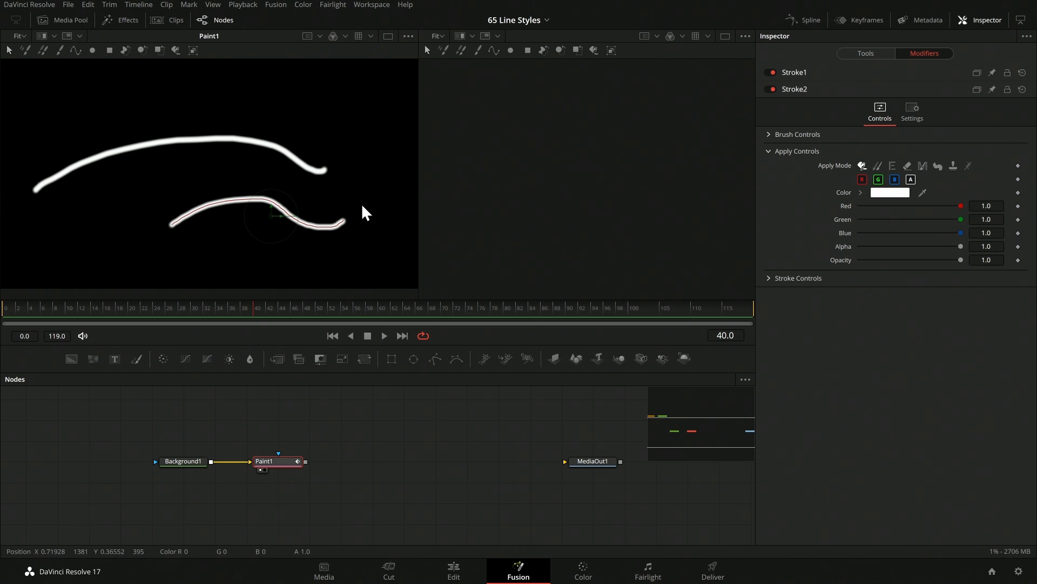
left_click_drag(960, 206, 812, 206)
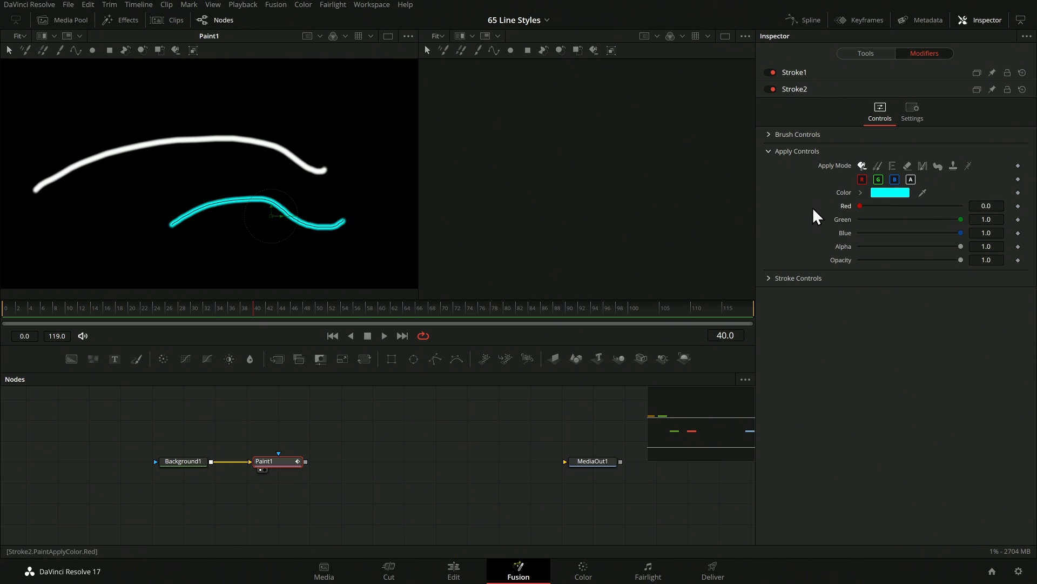
Make the longer upper stroke magenta with green at 0.0, brush size 0.015 and softness 0.503
left_click(801, 70)
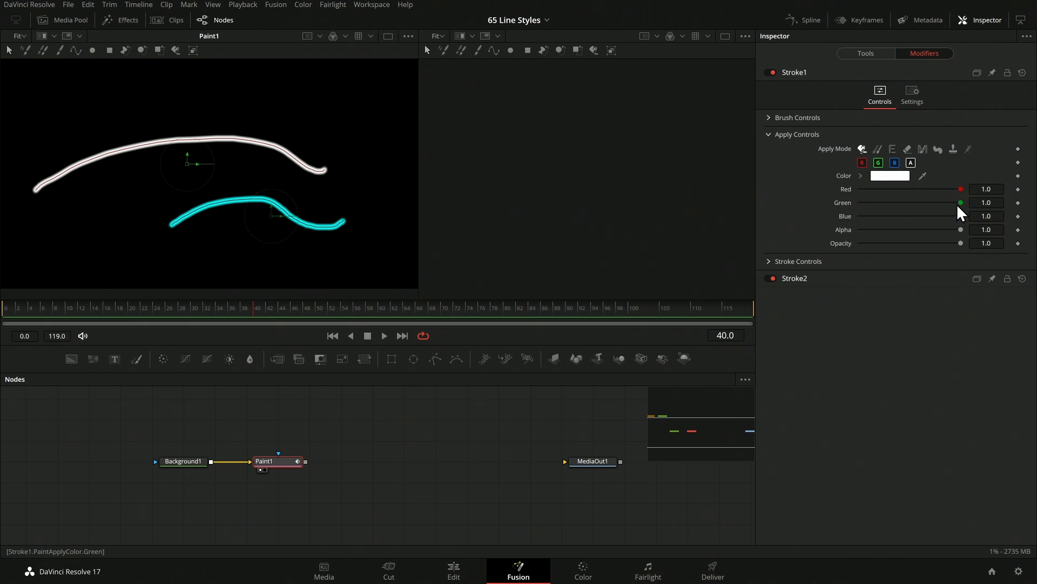
left_click_drag(960, 203, 821, 204)
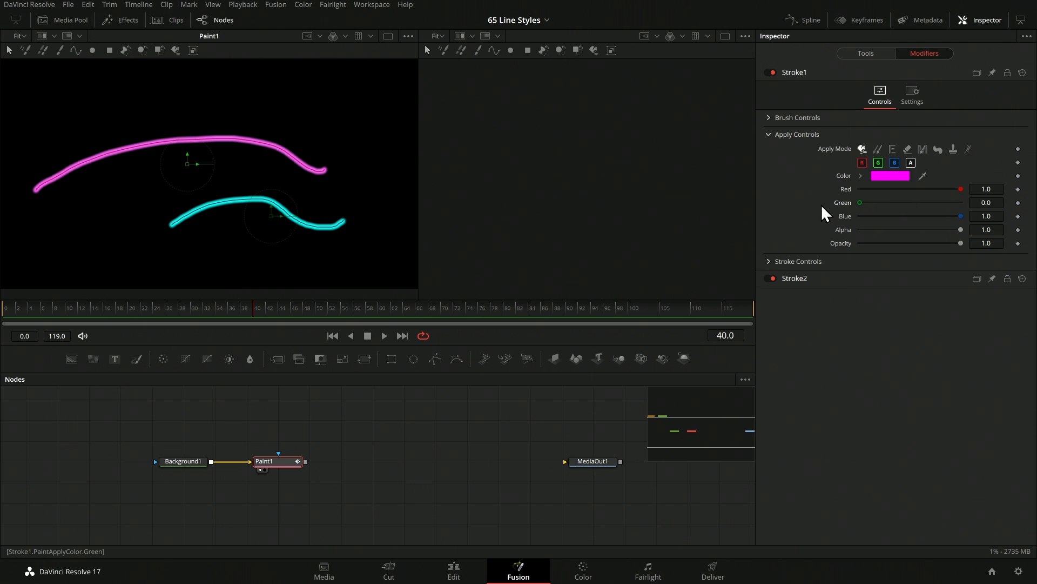
left_click(775, 118)
left_click_drag(878, 159, 885, 172)
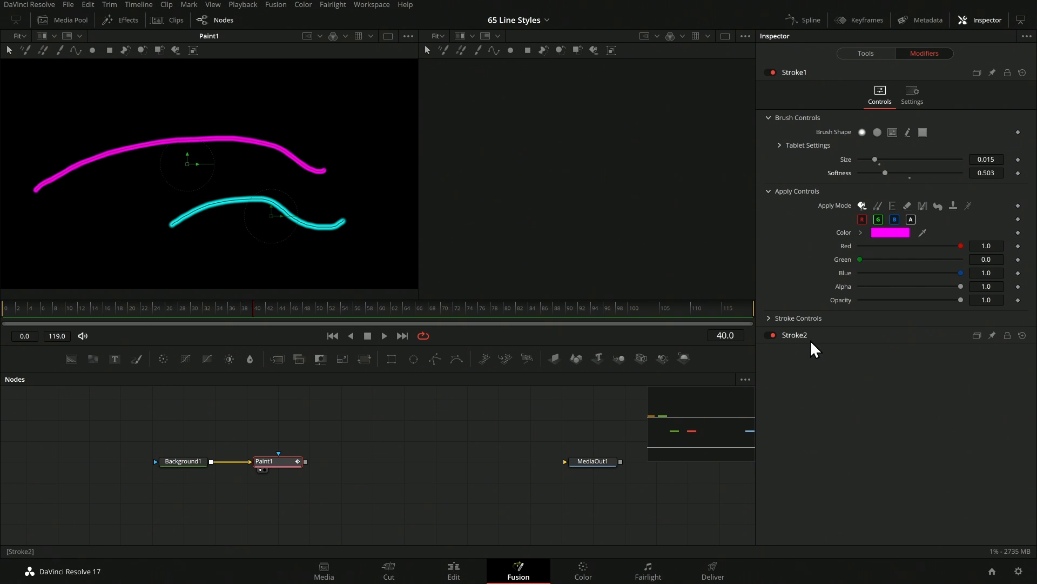
Turn the magenta stroke into a dotted line, trying spacing values of 1.0 and 2.0 and settling on 1.219
left_click(768, 317)
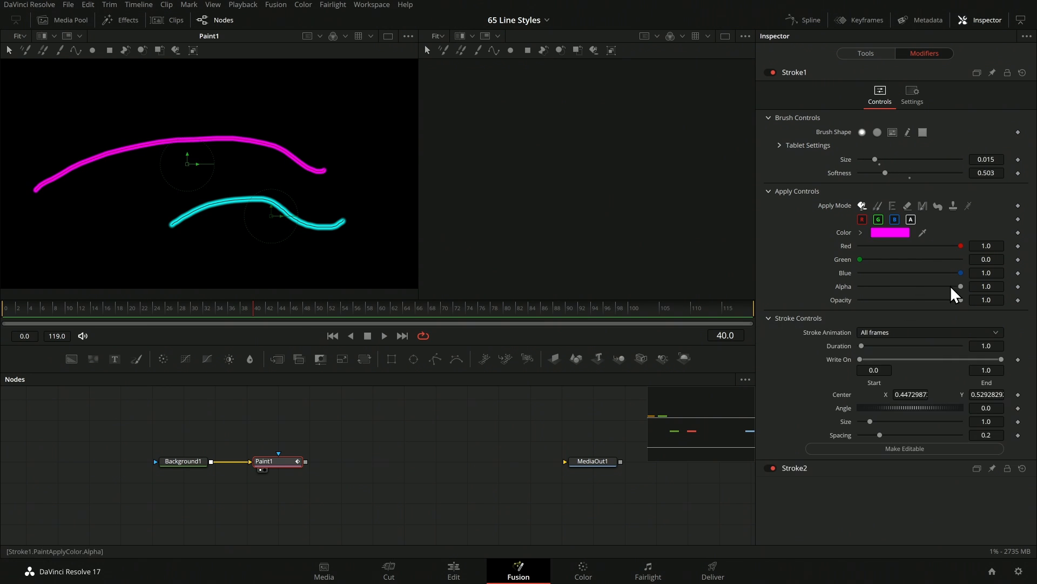
mouse_move(879, 435)
left_mouse_down()
mouse_move(913, 435)
mouse_move(857, 435)
mouse_move(1022, 436)
left_mouse_up()
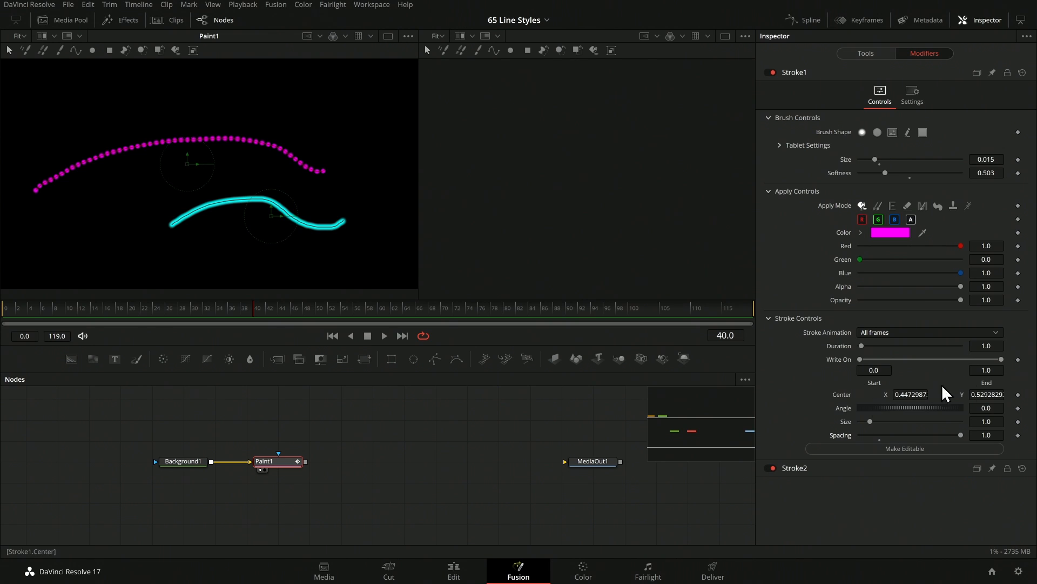
double_click(992, 435)
type("2")
key("Return")
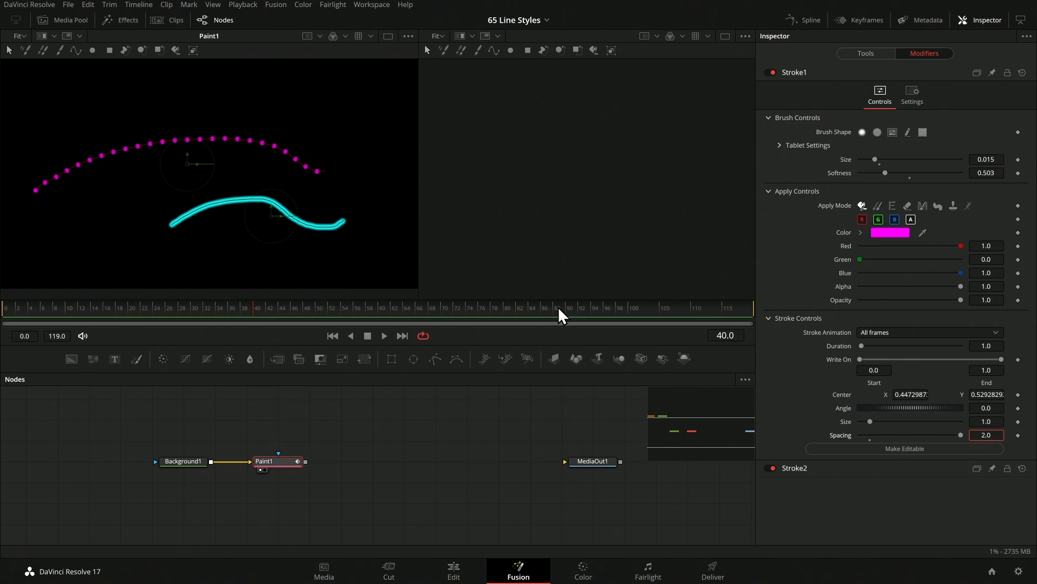
left_click_drag(960, 435, 922, 436)
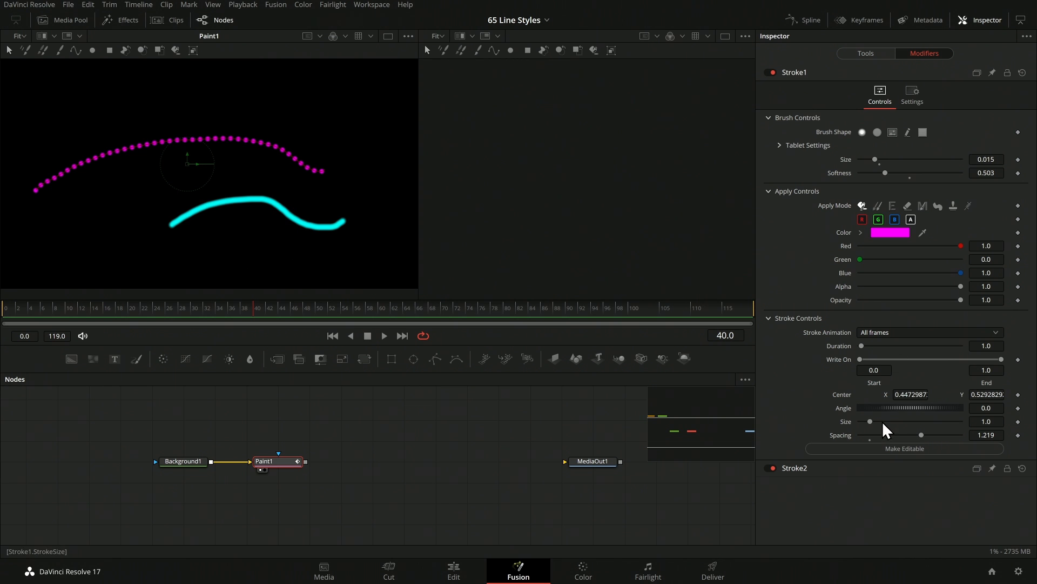
Make the magenta stroke editable and reshape its path, pulling the right end up into a sharp V and removing points along its left half
left_click(907, 449)
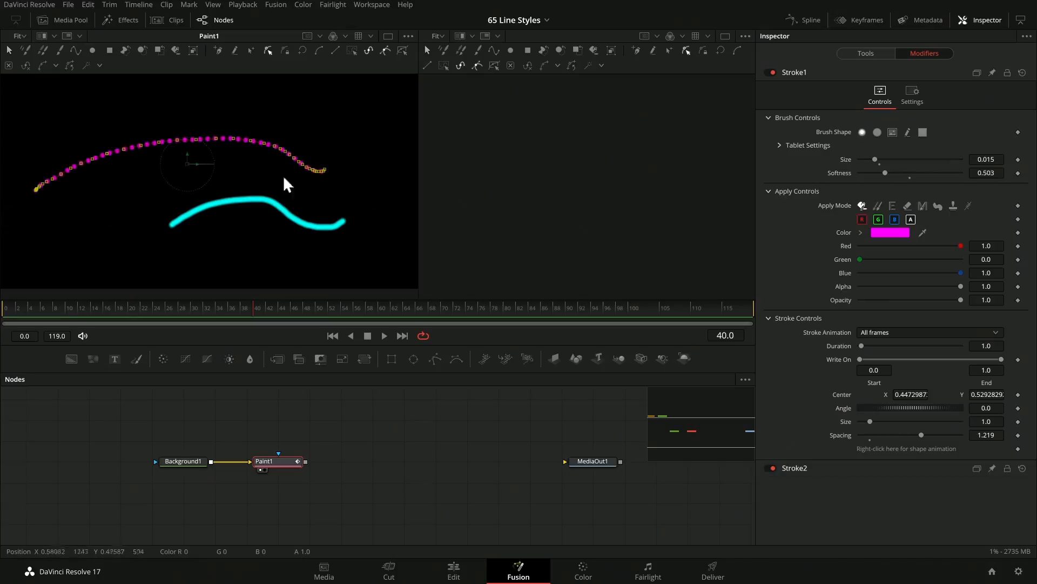
mouse_move(325, 168)
left_mouse_down()
mouse_move(349, 158)
mouse_move(336, 167)
mouse_move(365, 128)
left_mouse_up()
left_click_drag(331, 164, 354, 183)
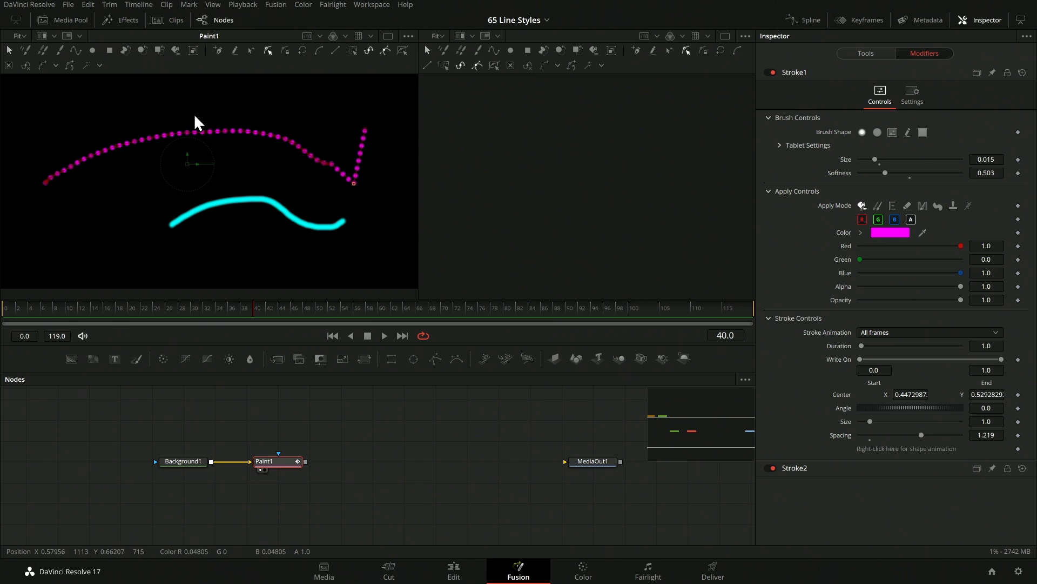
left_click_drag(65, 100, 378, 225)
left_click_drag(219, 111, 303, 176)
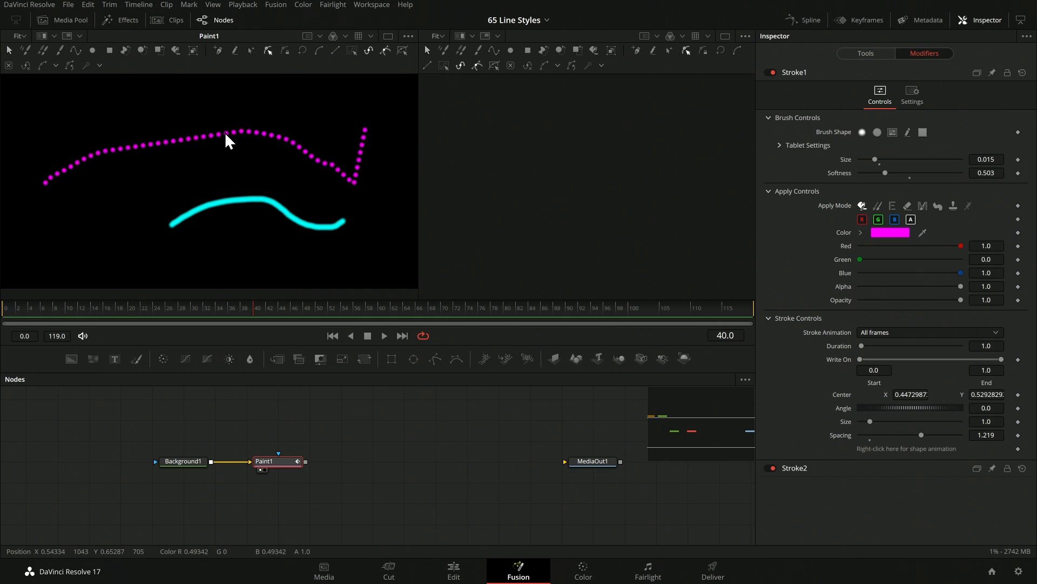
left_click_drag(225, 126, 245, 142)
left_click_drag(206, 108, 382, 216)
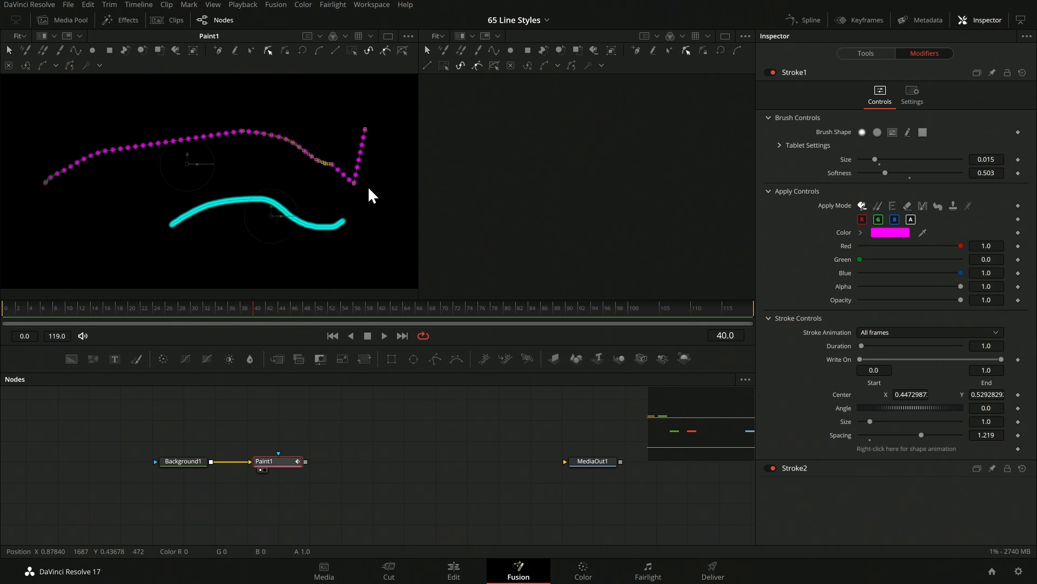
Draw a four-point curved cyan line above the magenta stroke with the Polyline Stroke tool
left_click(80, 49)
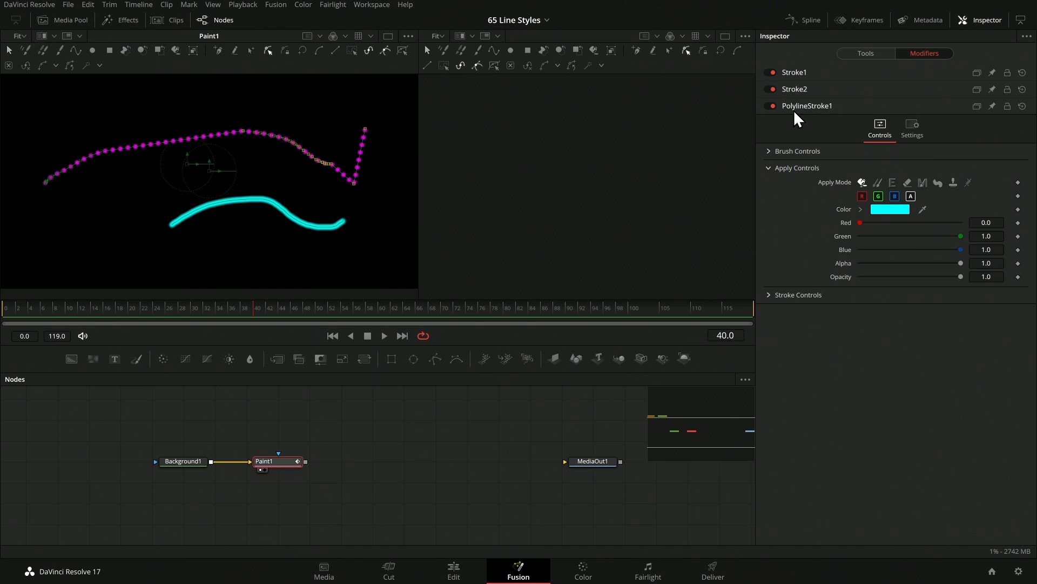
left_click(54, 144)
mouse_move(157, 93)
left_mouse_down()
mouse_move(297, 127)
mouse_move(346, 90)
left_mouse_up()
left_click_drag(399, 113, 407, 162)
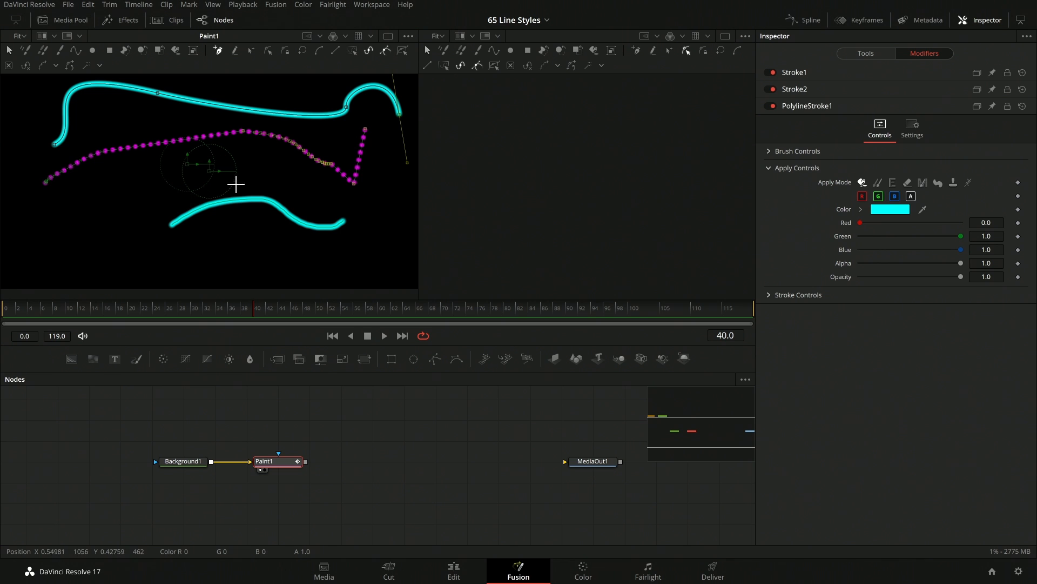
left_click_drag(285, 173, 289, 202)
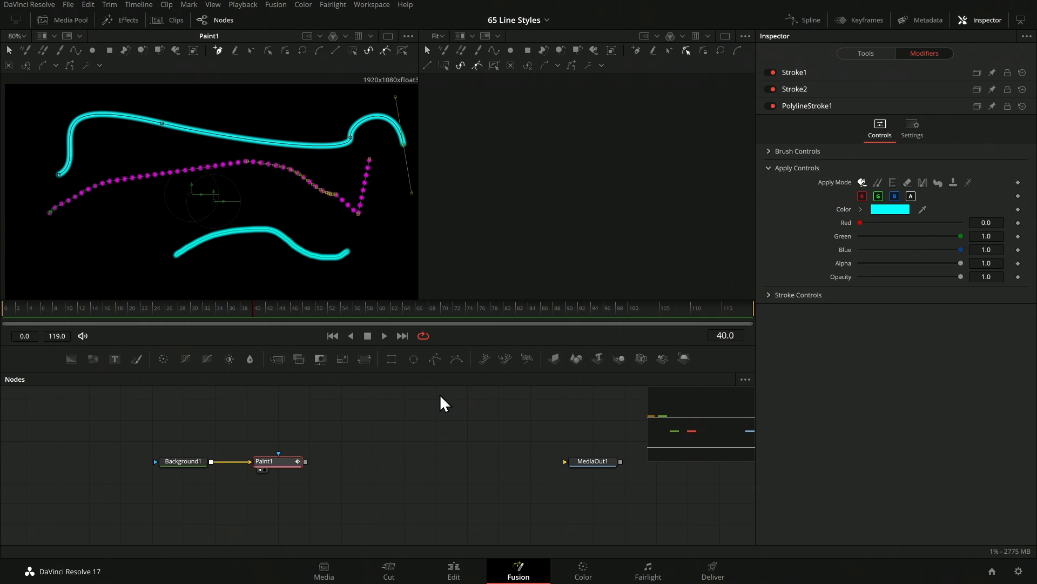
Add a Polygon mask feeding a new Background node, and show that background in the second viewer
left_click_drag(435, 359, 402, 419)
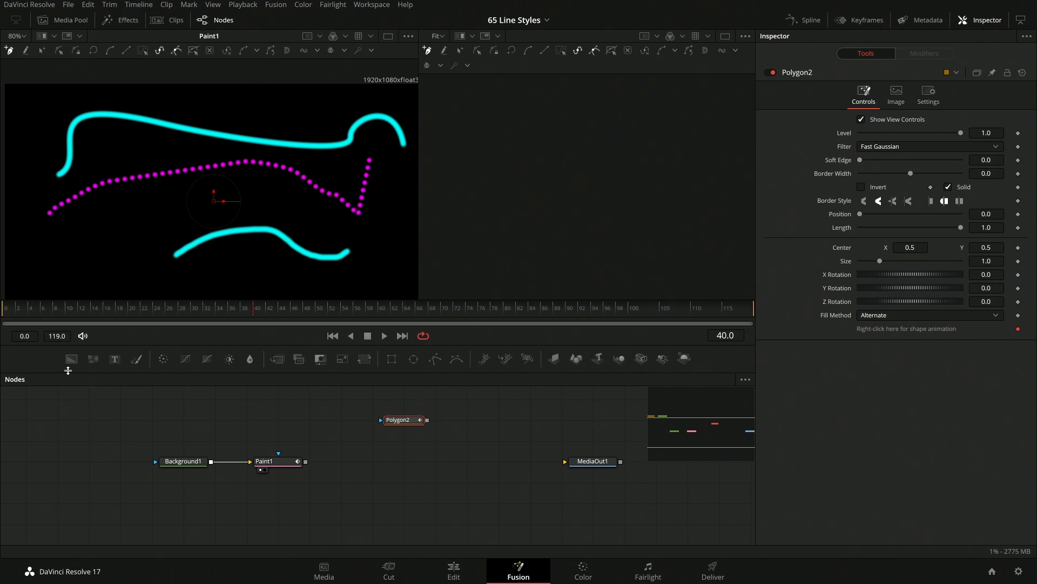
left_click_drag(71, 359, 476, 421)
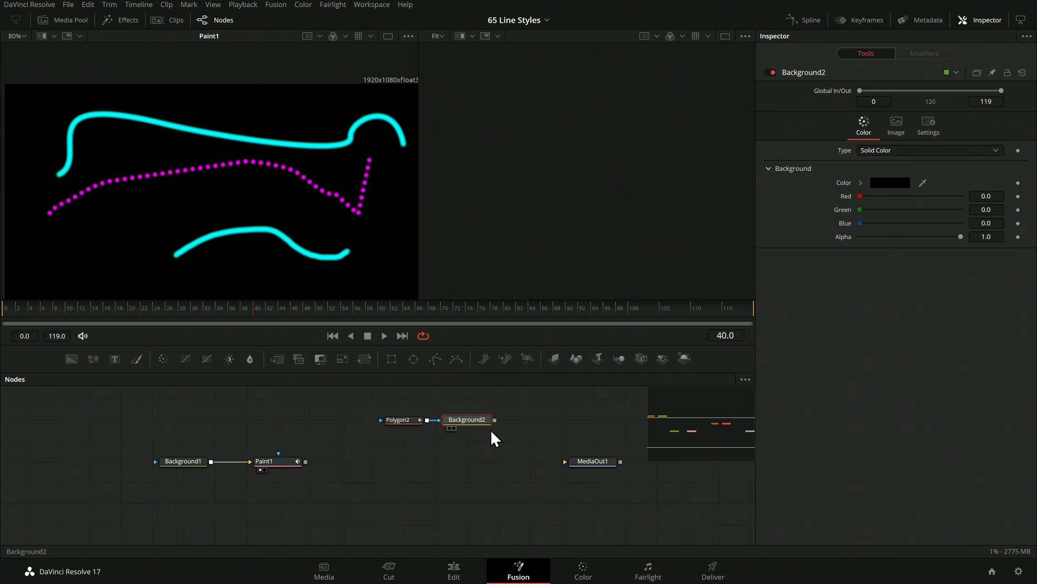
left_click(393, 419)
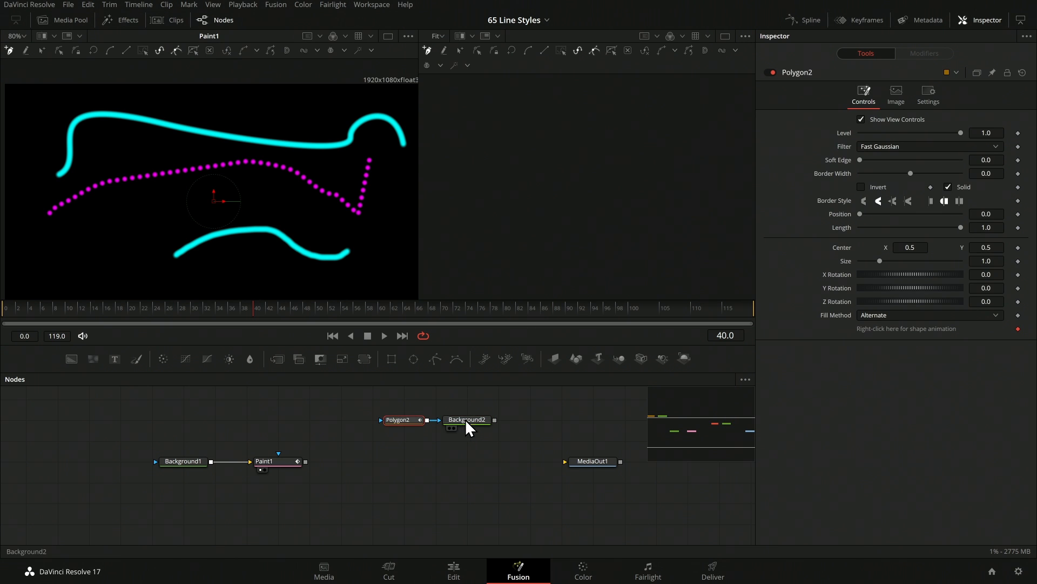
left_click_drag(465, 420, 481, 264)
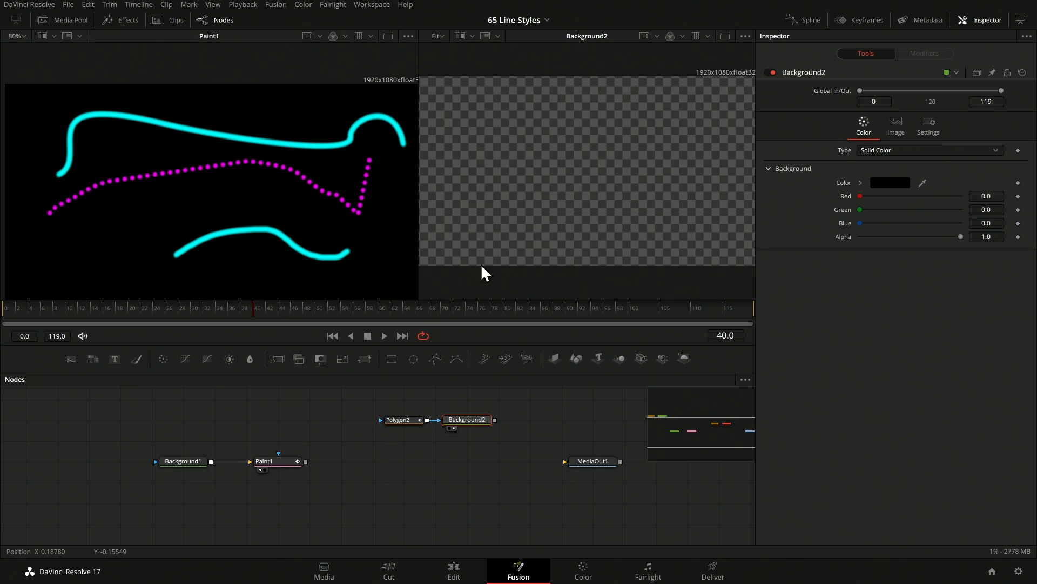
Set the Polygon2 mask's border width to 0.052 and draw an open four-point curved path ending in a sharp upward segment
left_click(406, 420)
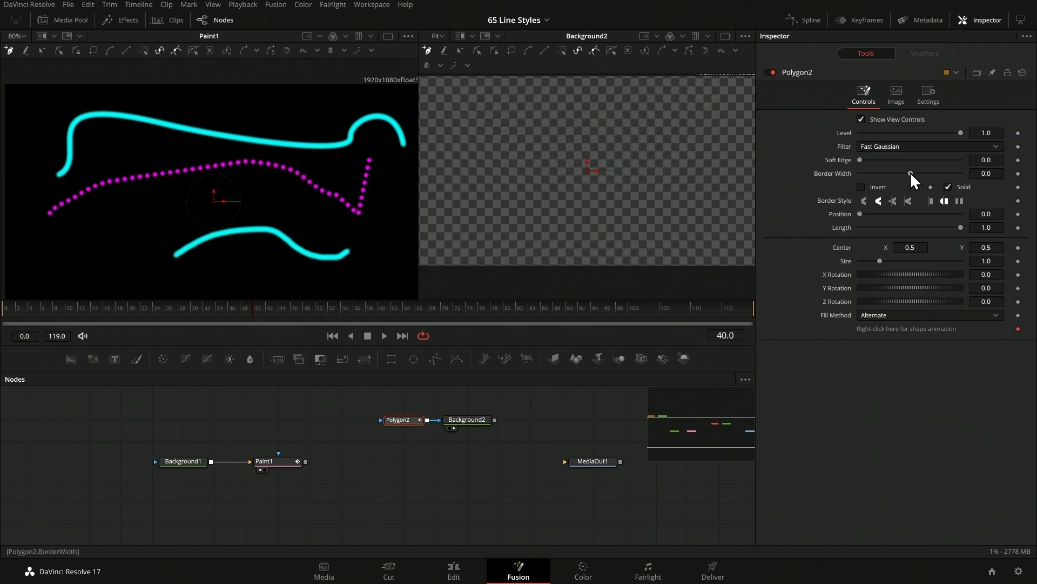
left_click_drag(910, 173, 924, 174)
left_click_drag(460, 205, 497, 182)
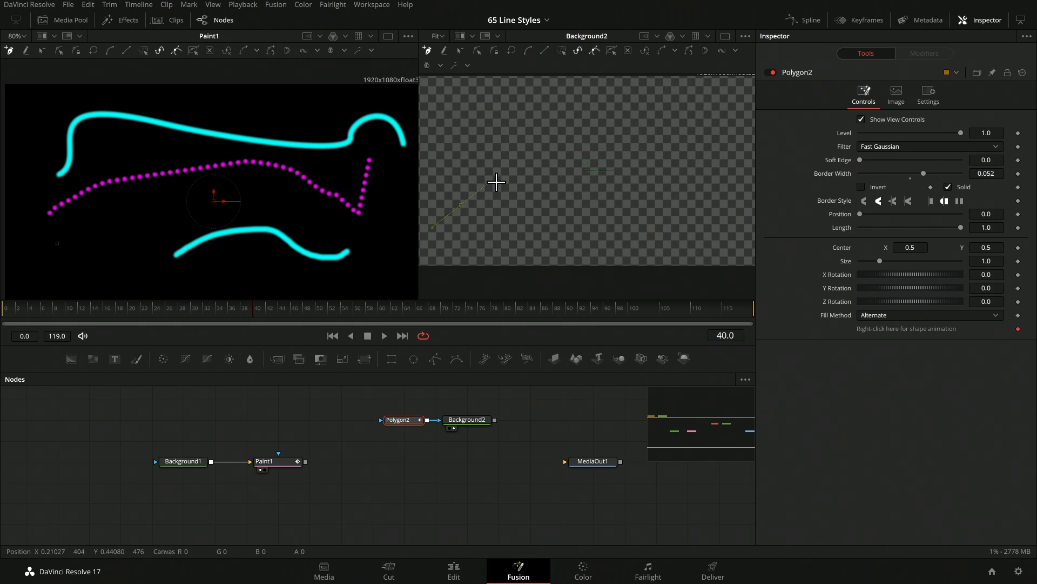
left_click(541, 151)
left_click(648, 206)
left_click(685, 141)
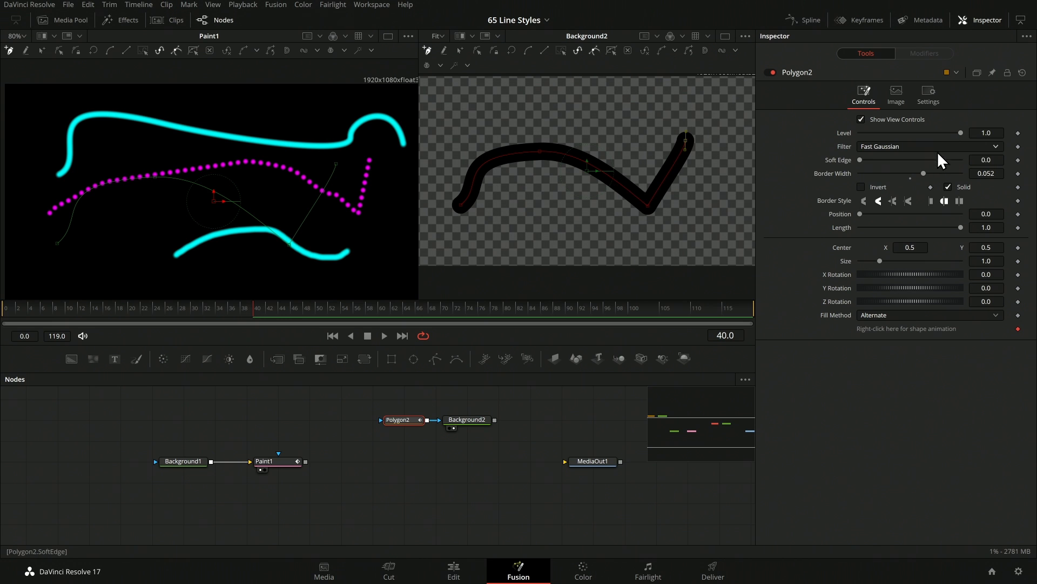
Set the Polygon2 mask's border width to 0.013 and make Background2 white with red, green and blue at 1.0
left_click_drag(923, 174, 913, 173)
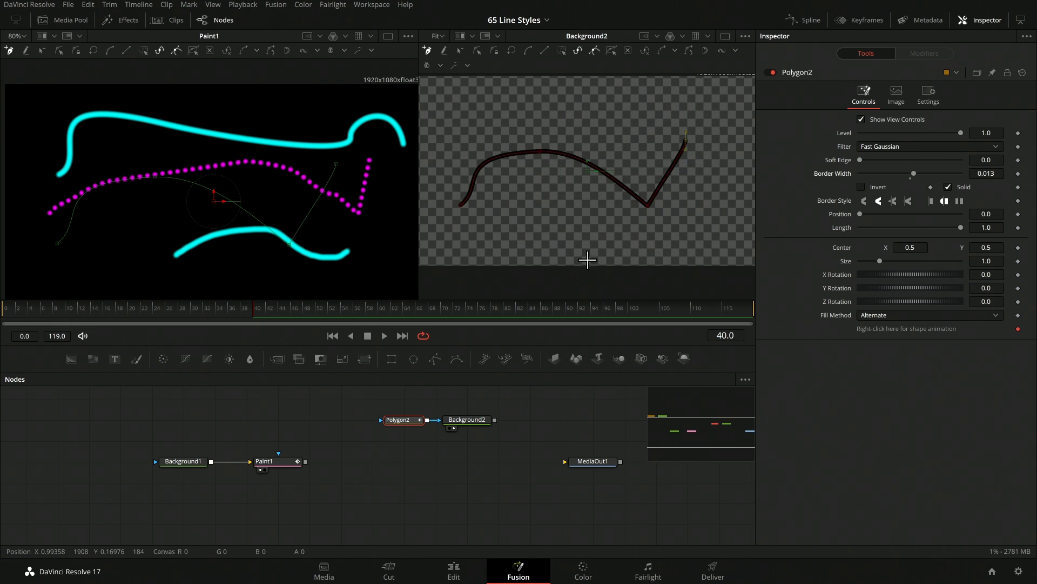
left_click(480, 420)
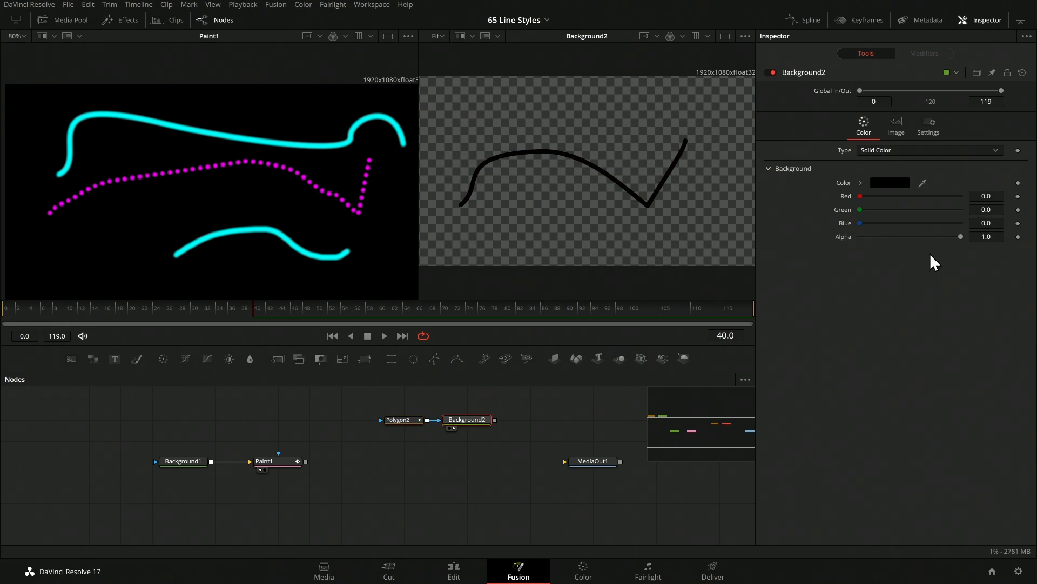
left_click(881, 223)
left_click(870, 209)
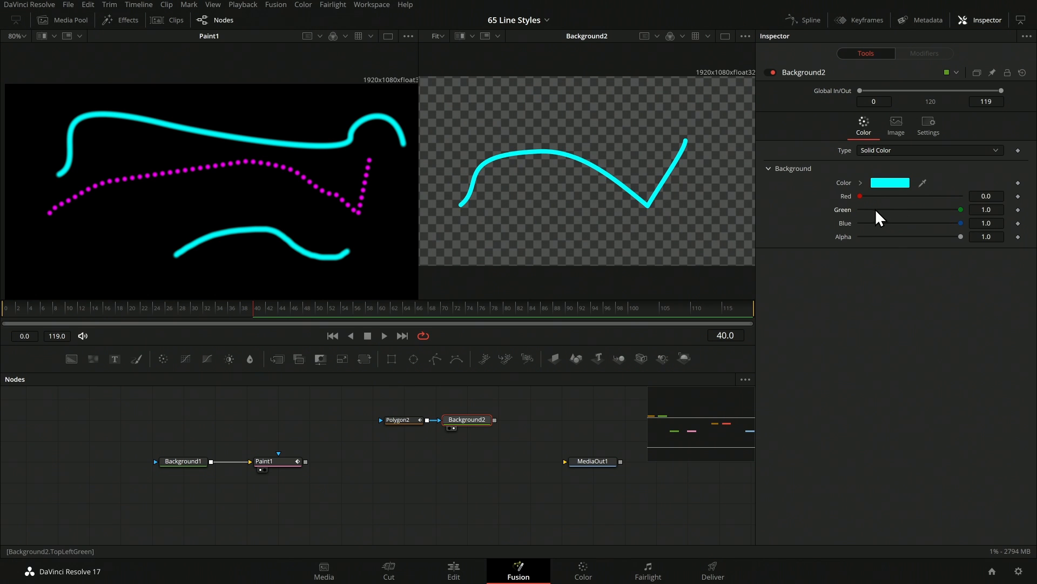
left_click(859, 196)
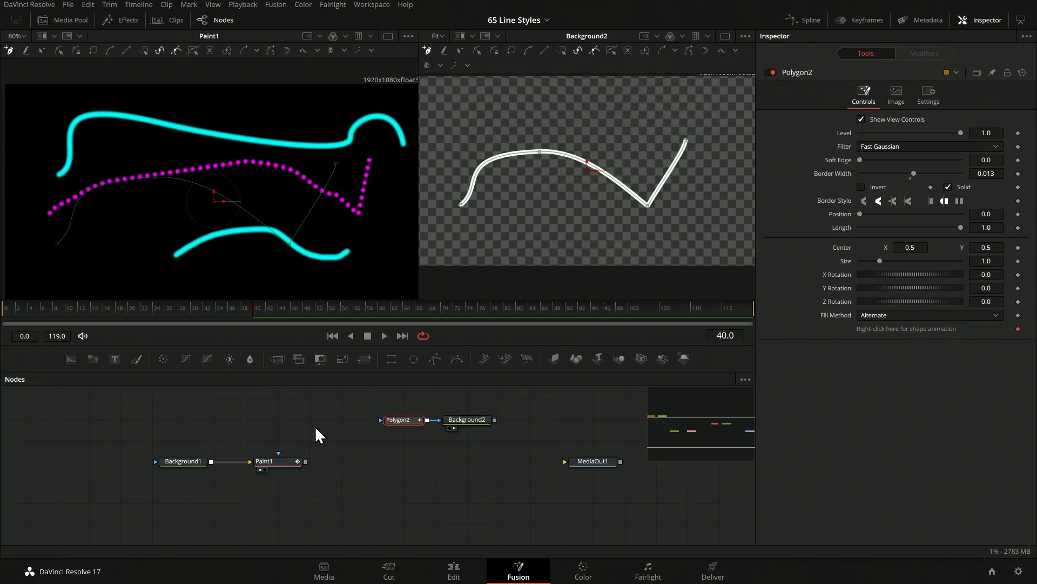
Show Text1 in the first viewer and examine how the Polygon1 mask's path traces the "Lines in Fusion" lettering
left_click_drag(317, 429, 493, 494)
left_click(301, 447)
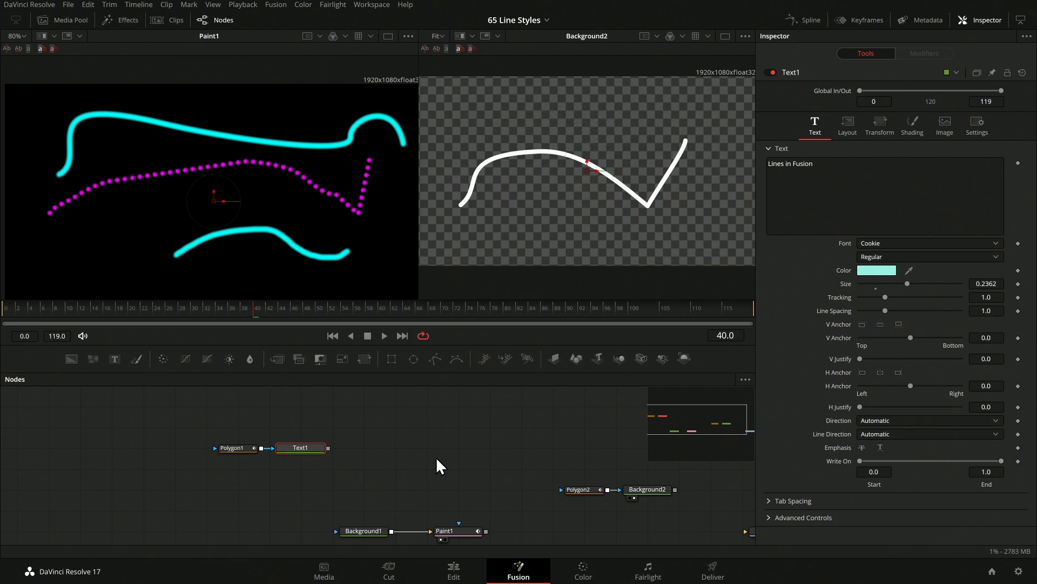
key("1")
scroll(219, 450, "up", 3)
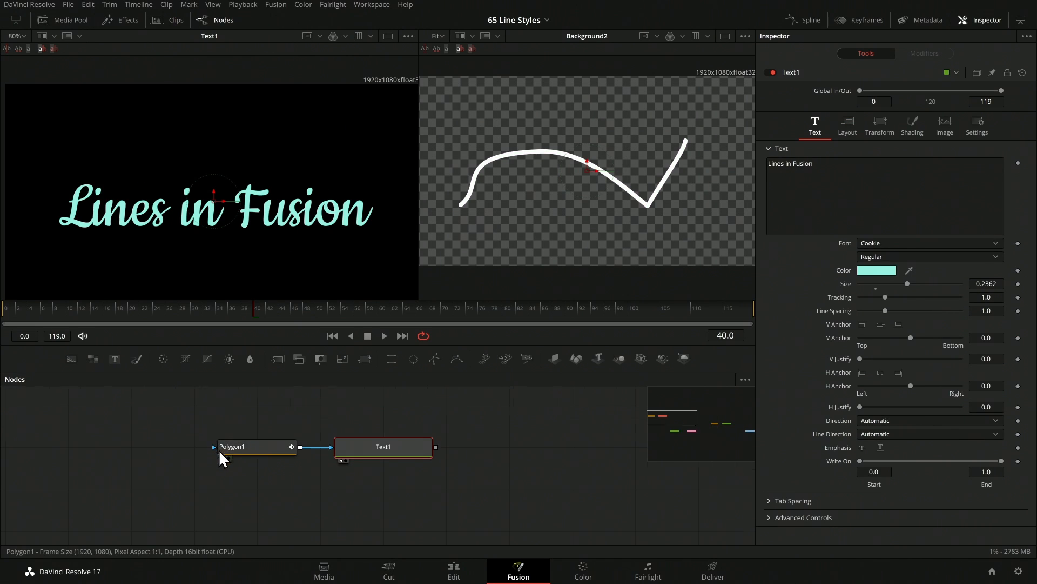
left_click(264, 453)
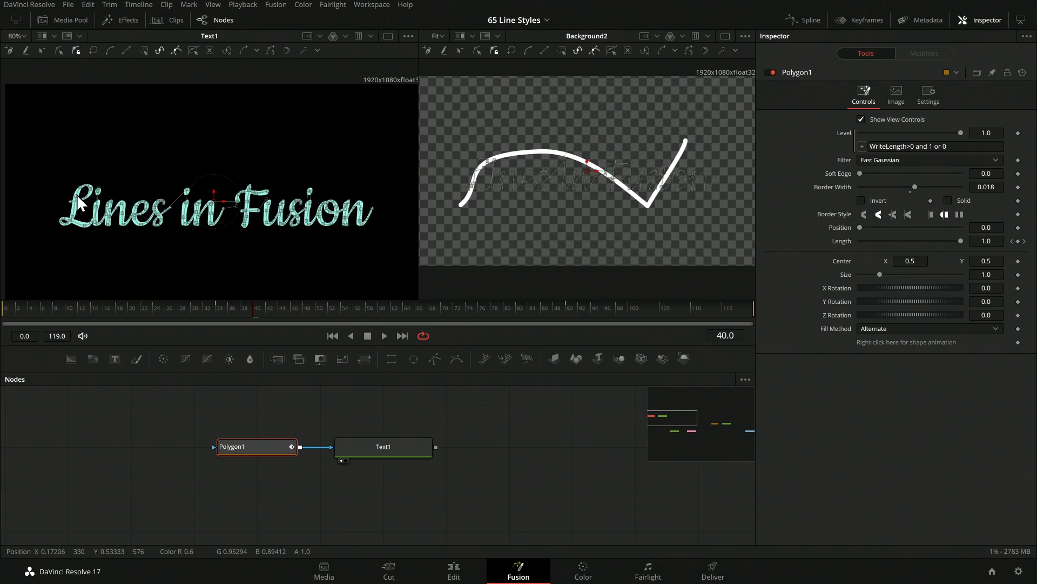
scroll(81, 197, "up", 5)
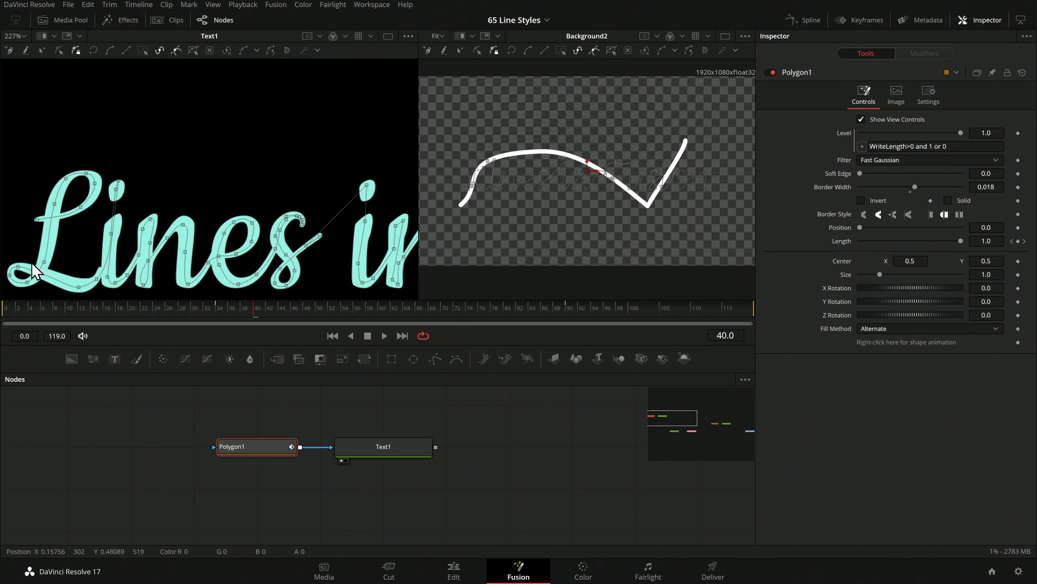
scroll(271, 274, "down", 3)
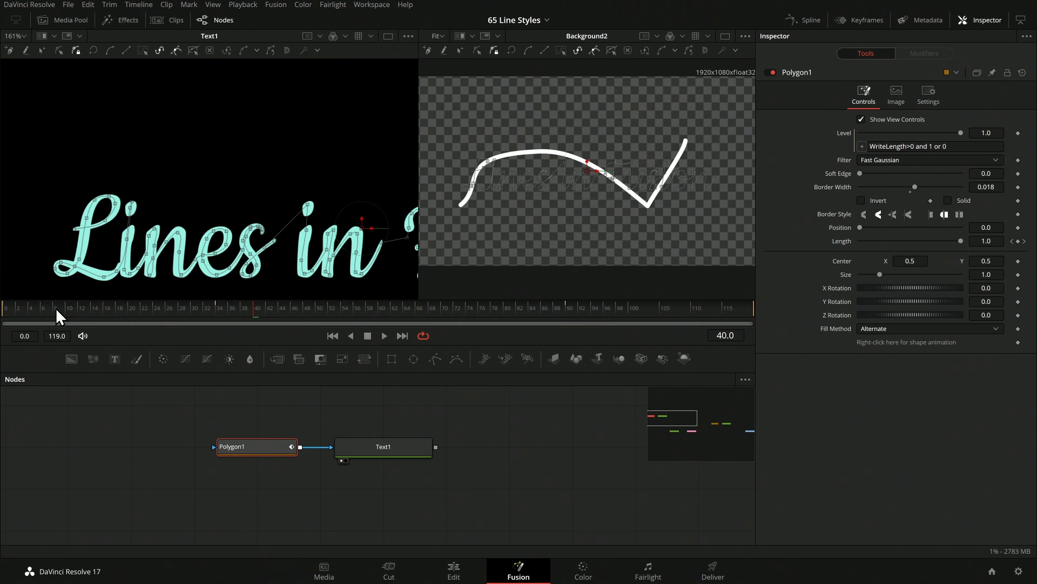
Play the handwritten text's write-on animation from frame 0, rewind and replay it, stopping at frame 51
left_click(4, 307)
key("space")
scroll(275, 248, "down", 2)
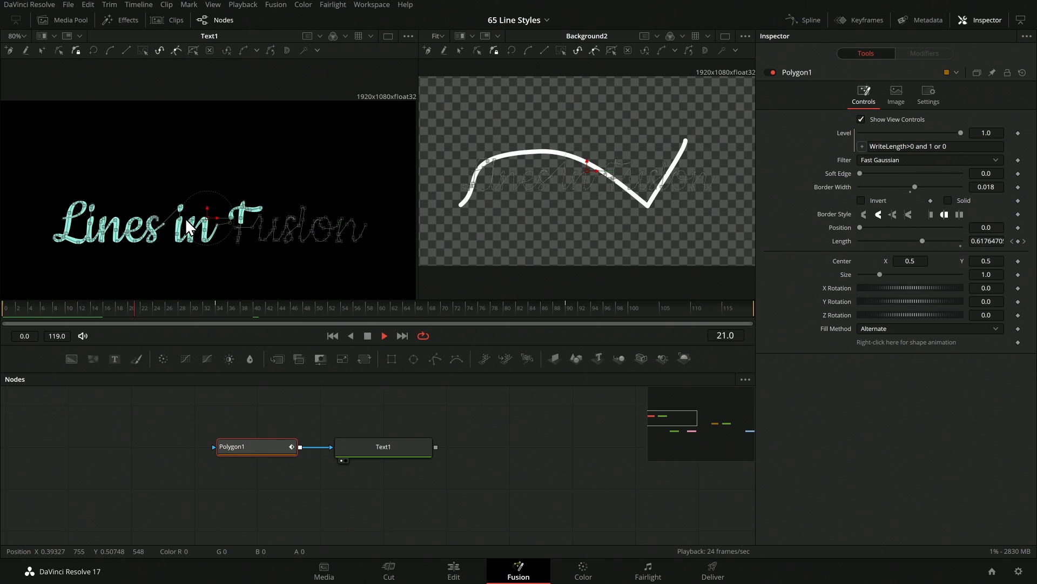
key("space")
left_click_drag(183, 306, 2, 304)
key("space")
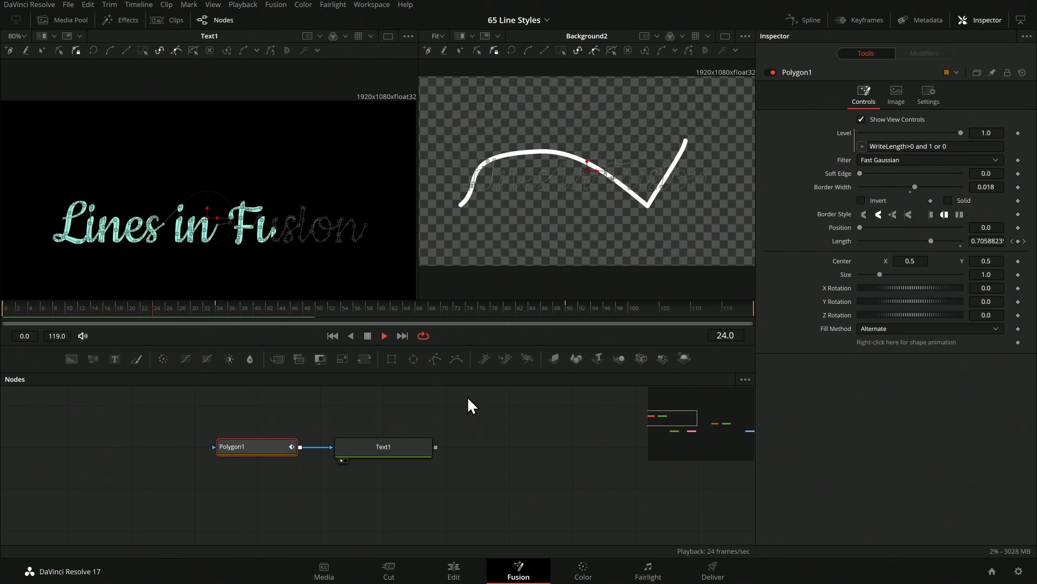
key("space")
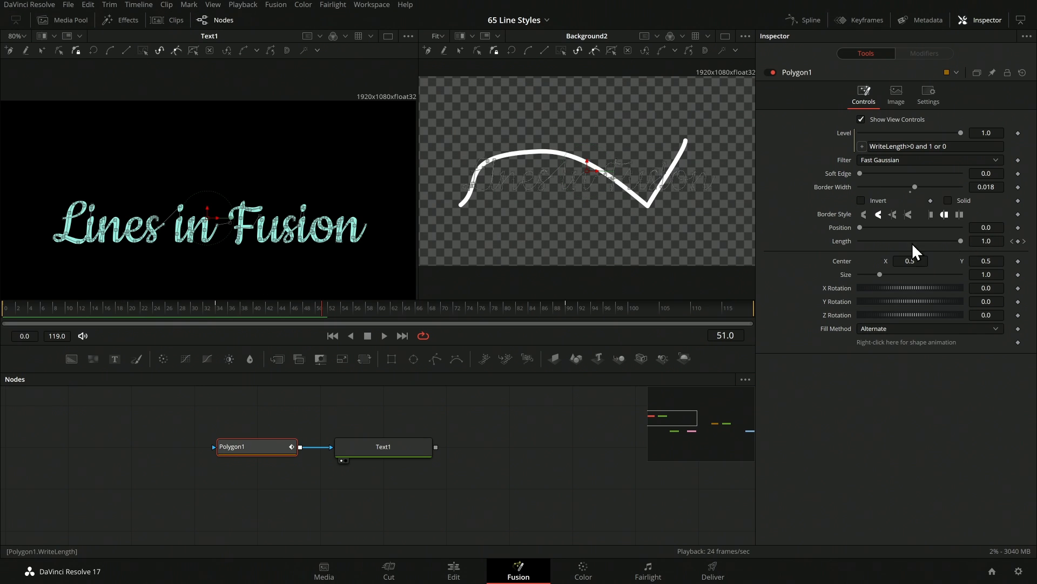
Set the Polygon1 mask's position to 0.348 and length to 0.481, and box-select the points of its lettering path
left_click_drag(860, 227, 908, 241)
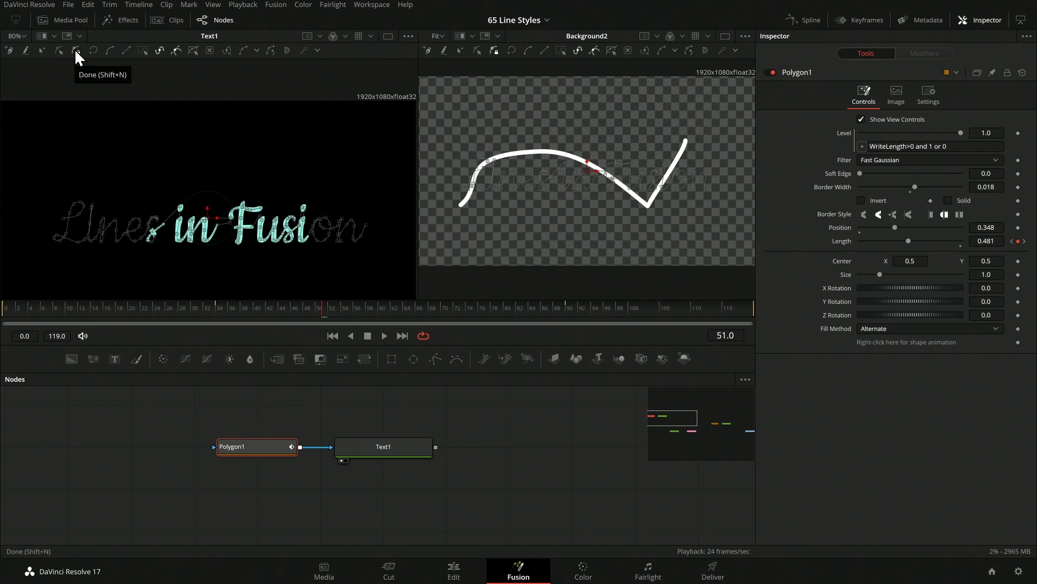
left_click(42, 52)
left_click_drag(22, 172, 382, 275)
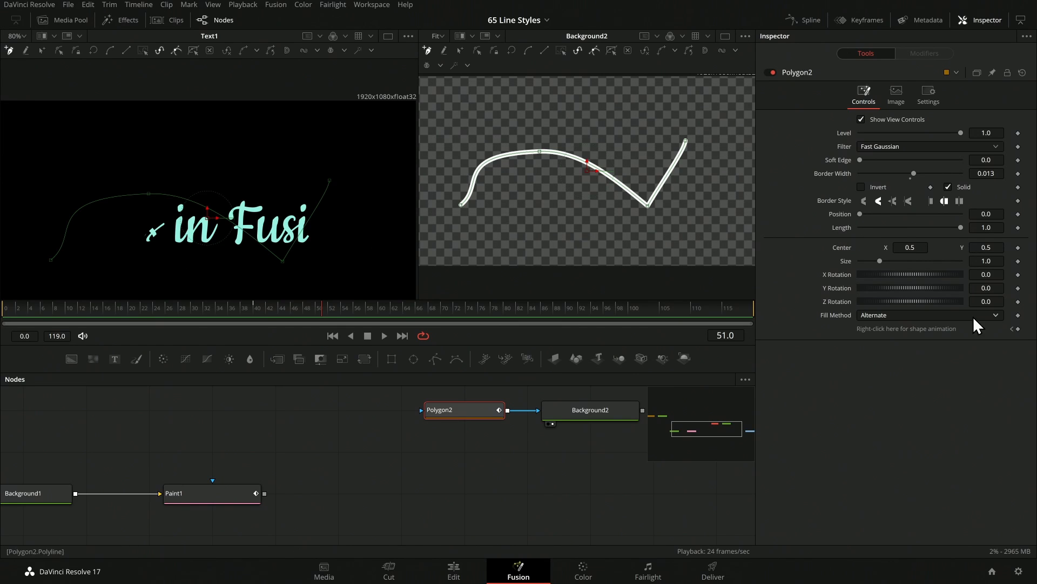
Show Paint1 in the first viewer and try PolylineStroke1's Write On start at 0.664, restoring the full 0.0 to 1.0 range
left_click(196, 498)
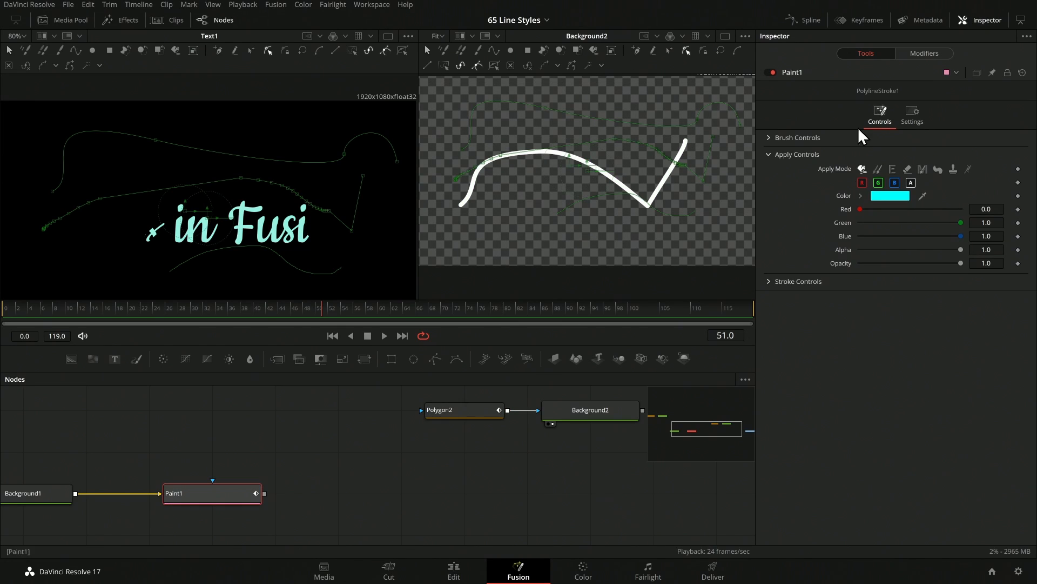
left_click(923, 57)
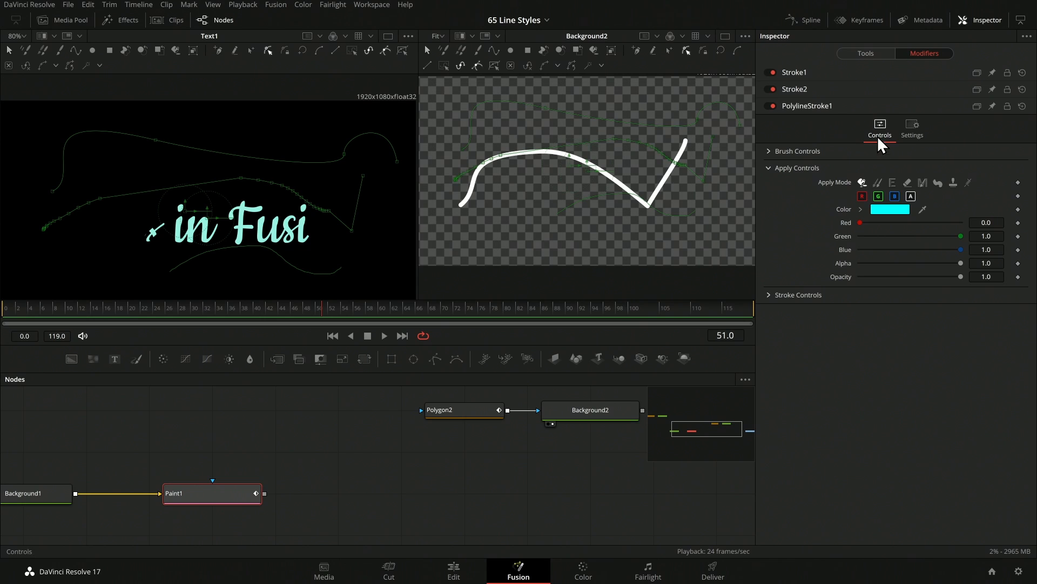
left_click(770, 294)
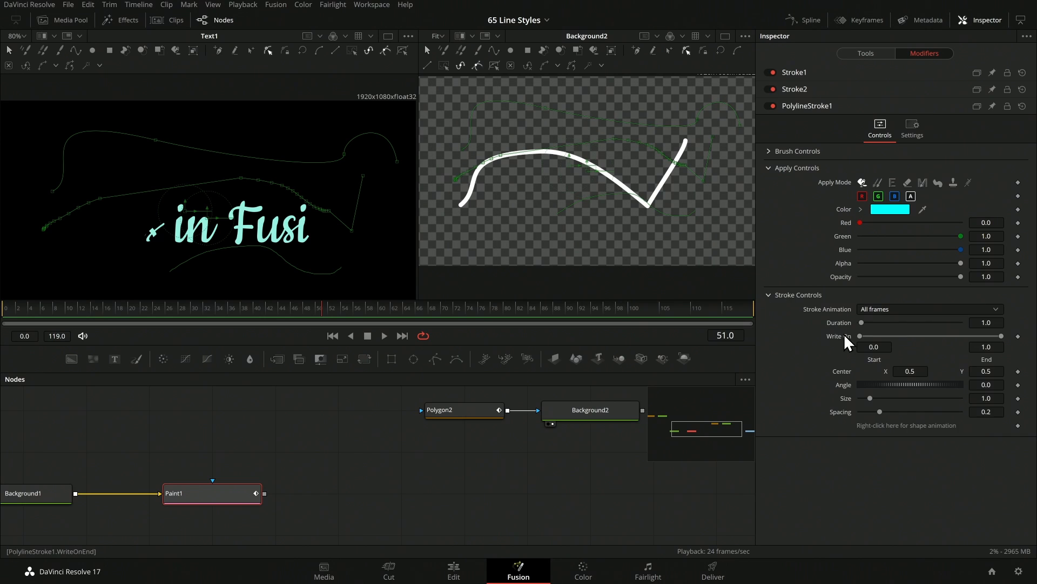
left_click_drag(862, 335, 950, 336)
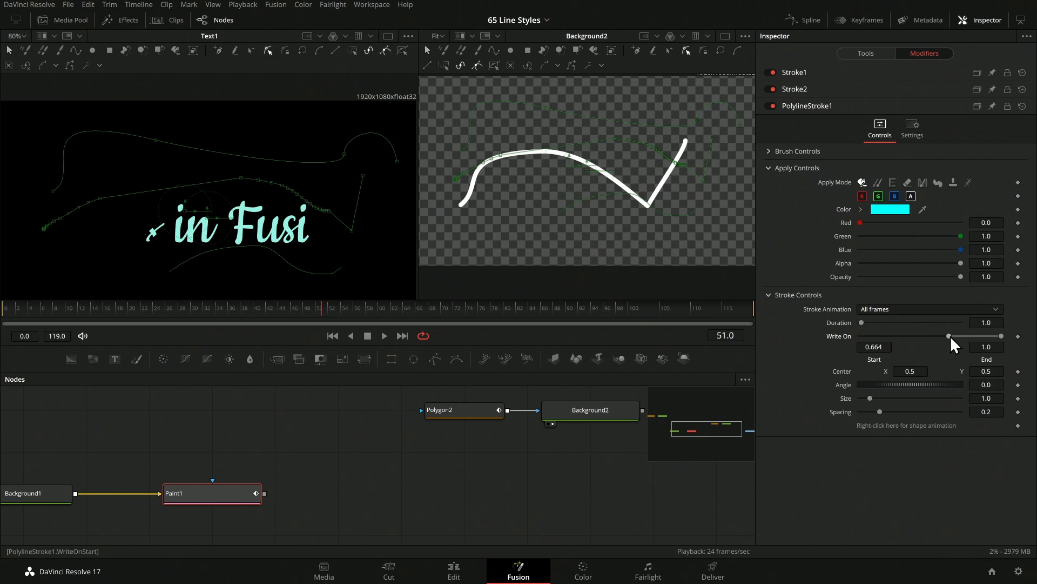
key("1")
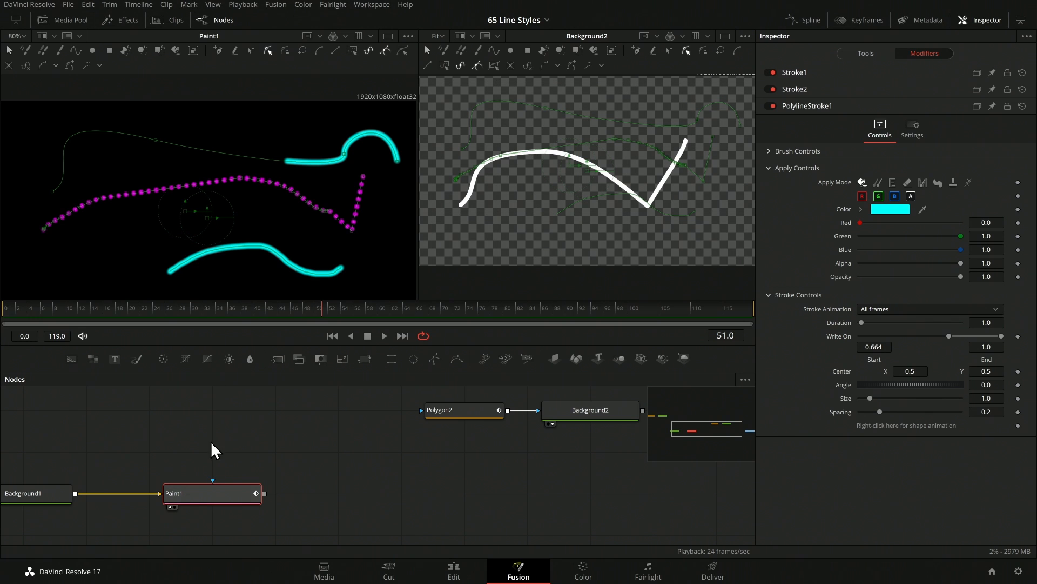
mouse_move(949, 336)
left_mouse_down()
mouse_move(985, 335)
mouse_move(878, 336)
mouse_move(1006, 337)
mouse_move(850, 337)
left_mouse_up()
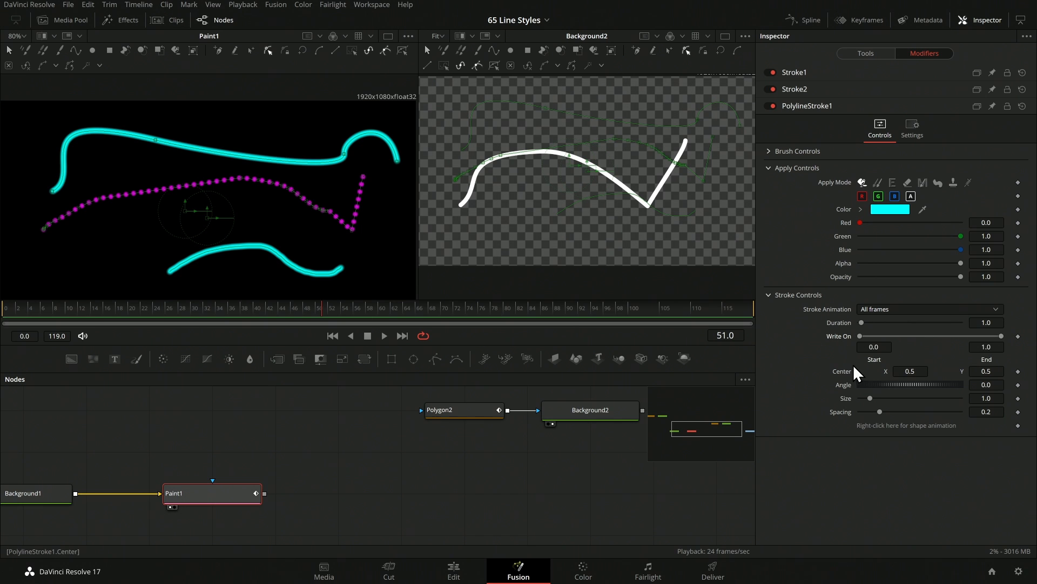
mouse_move(1001, 336)
left_mouse_down()
mouse_move(857, 332)
mouse_move(1021, 340)
left_mouse_up()
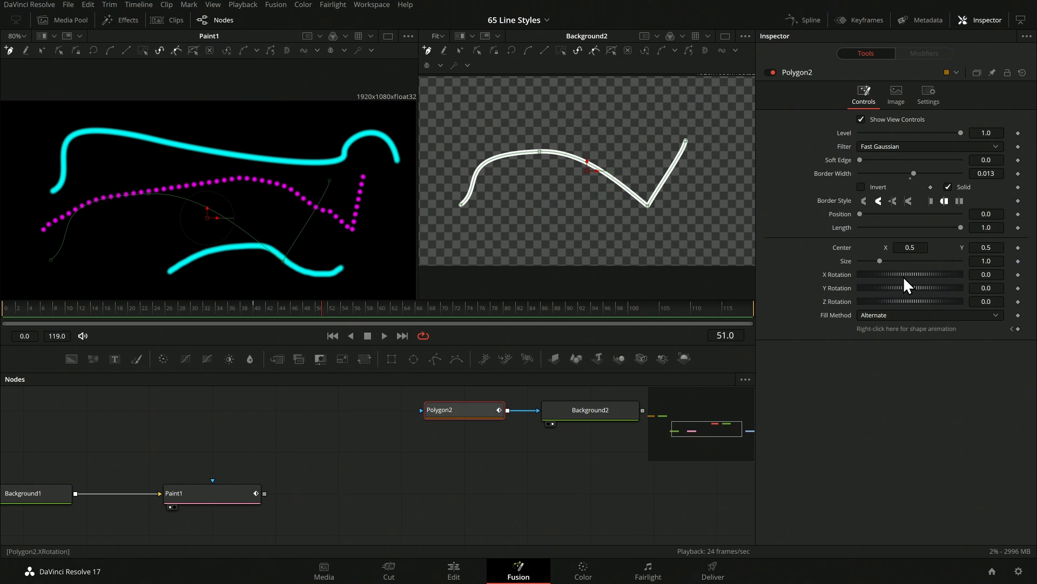
Try rotating the Polygon2 mask in 3D with its rotation controls
left_click_drag(917, 274, 910, 301)
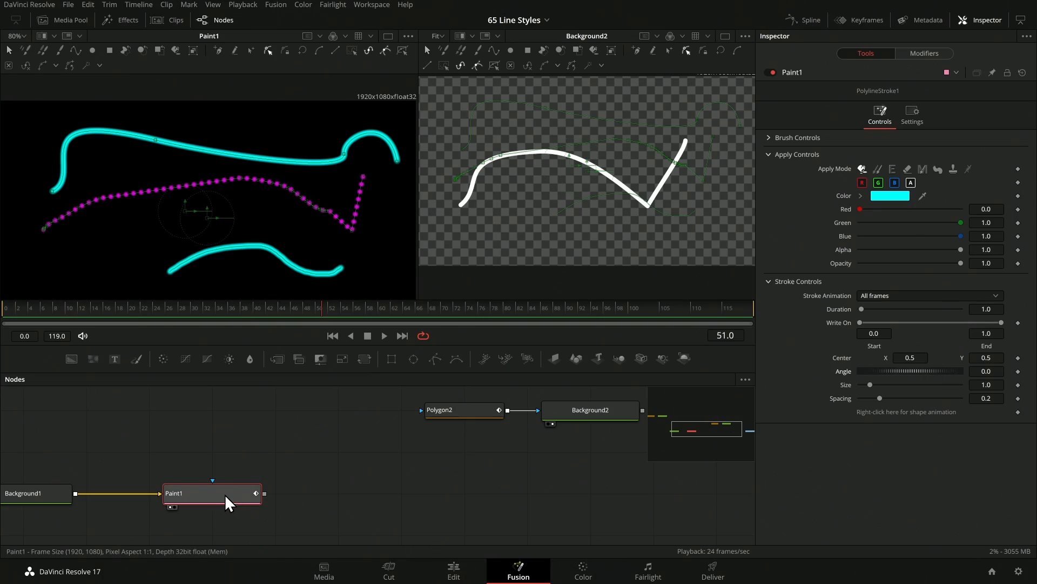
Replace Paint1 with a fresh Paint node after Background1 and show it in the first viewer
key("Delete")
left_click(50, 493)
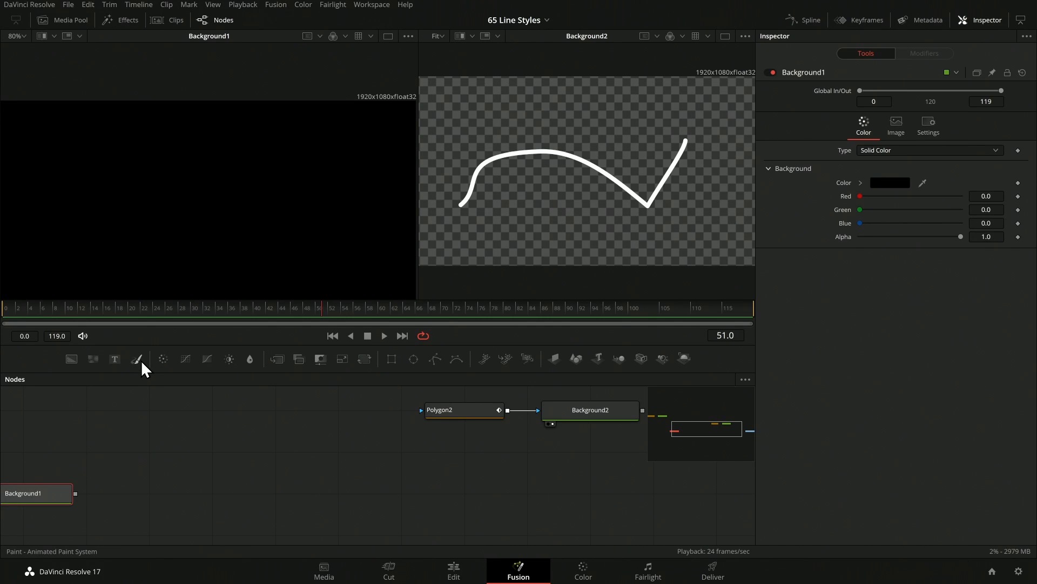
left_click(138, 359)
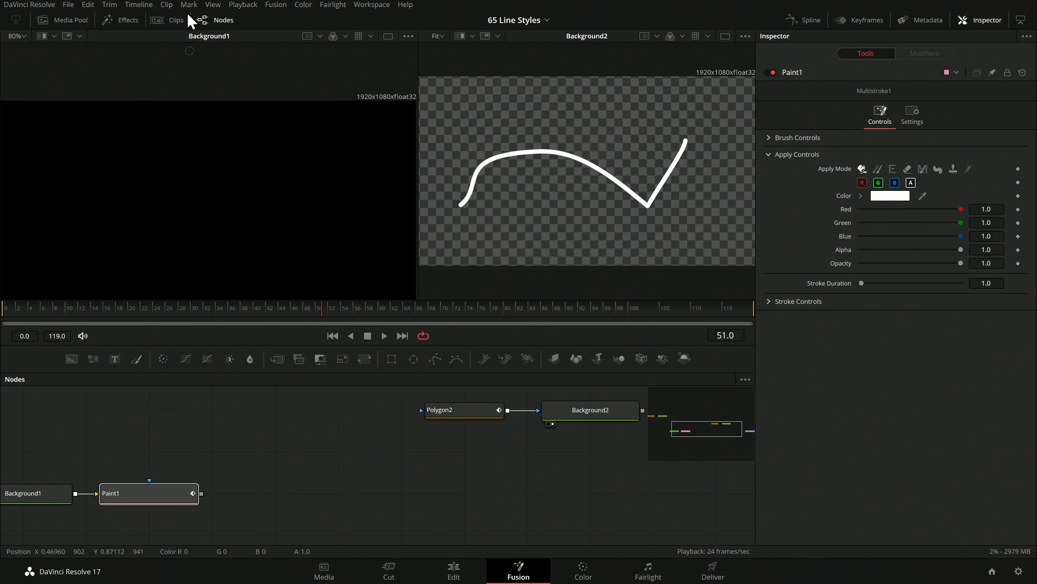
left_click(145, 493)
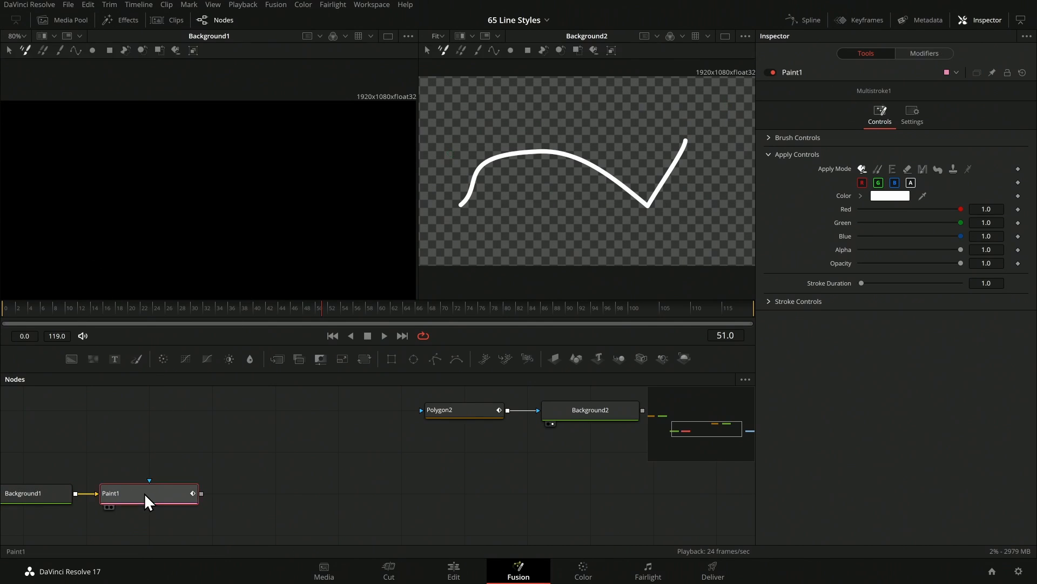
key("1")
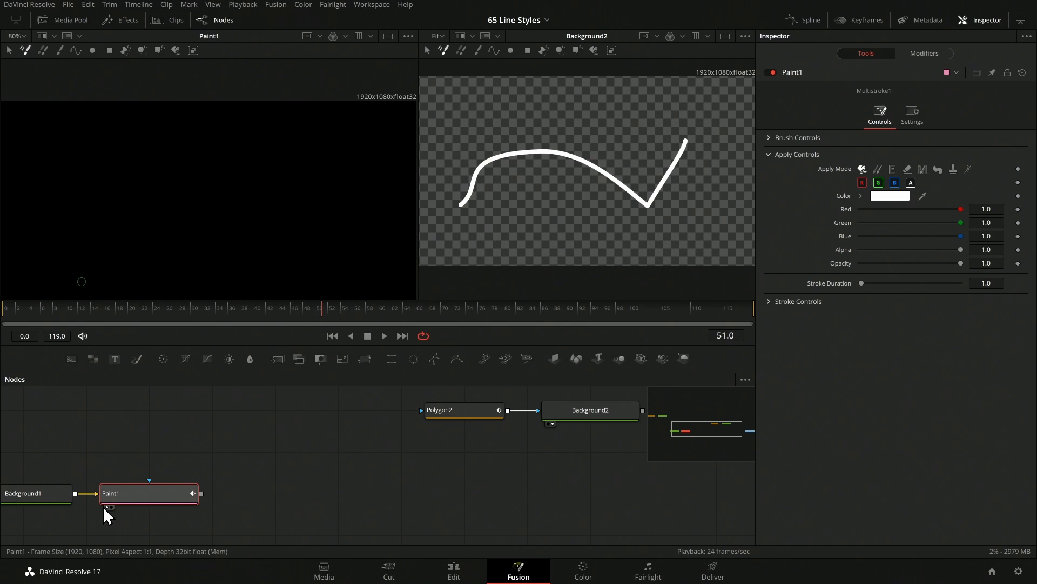
Draw a white three-point S-curve with the Polyline Stroke tool and fit the image to the first viewer
left_click(76, 50)
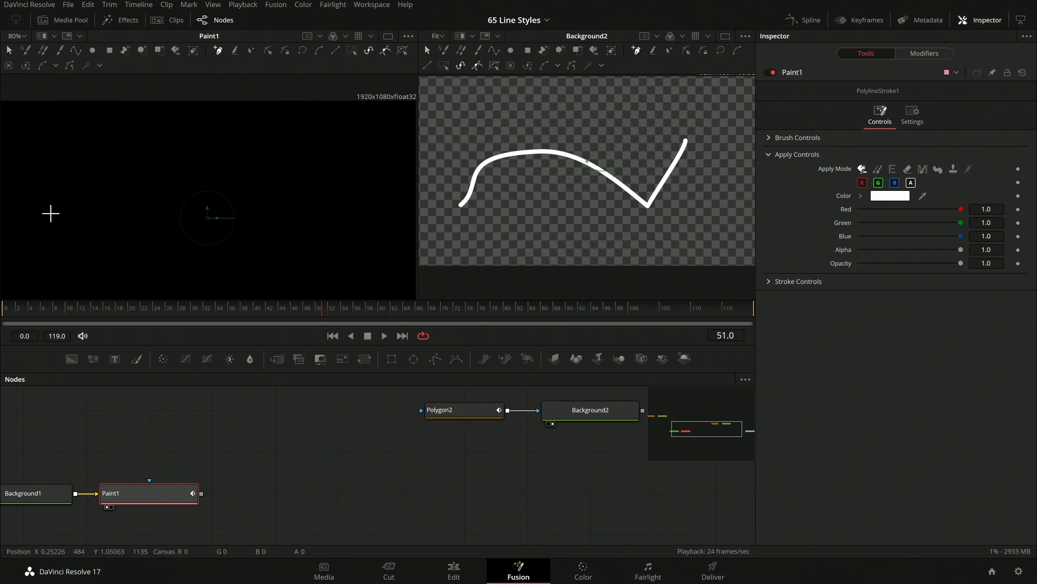
left_click(46, 229)
mouse_move(155, 161)
left_mouse_down()
mouse_move(243, 227)
mouse_move(359, 155)
mouse_move(339, 182)
left_mouse_up()
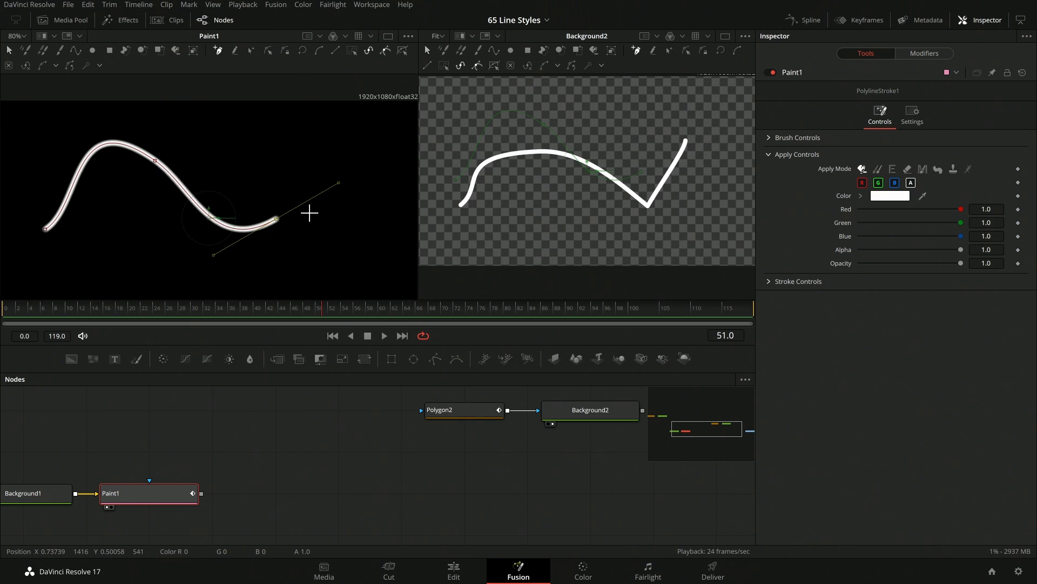
key("ctrl+f")
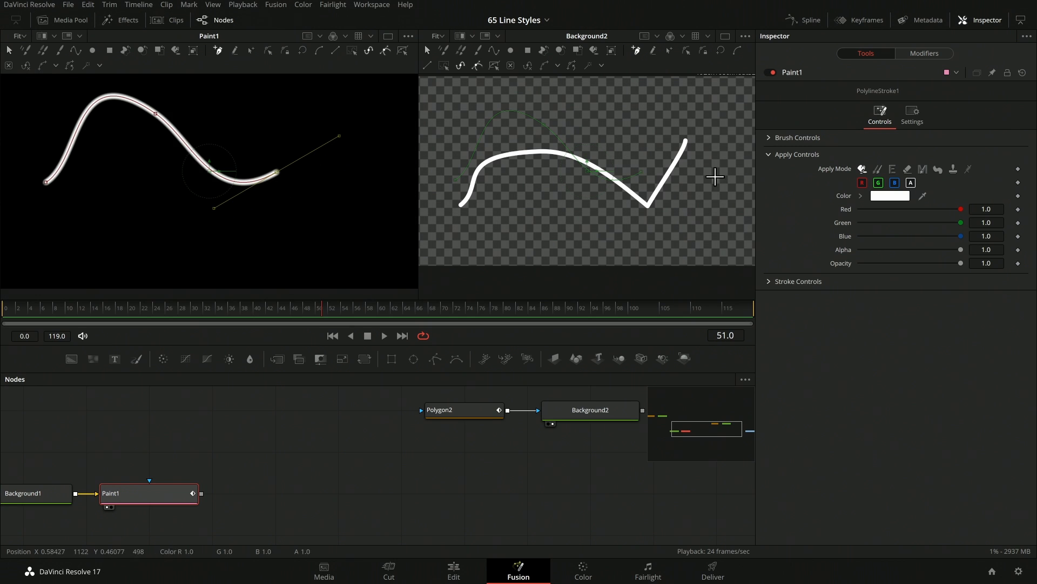
Add a Directional Blur node after Paint1 and show it in the second viewer
left_click(919, 54)
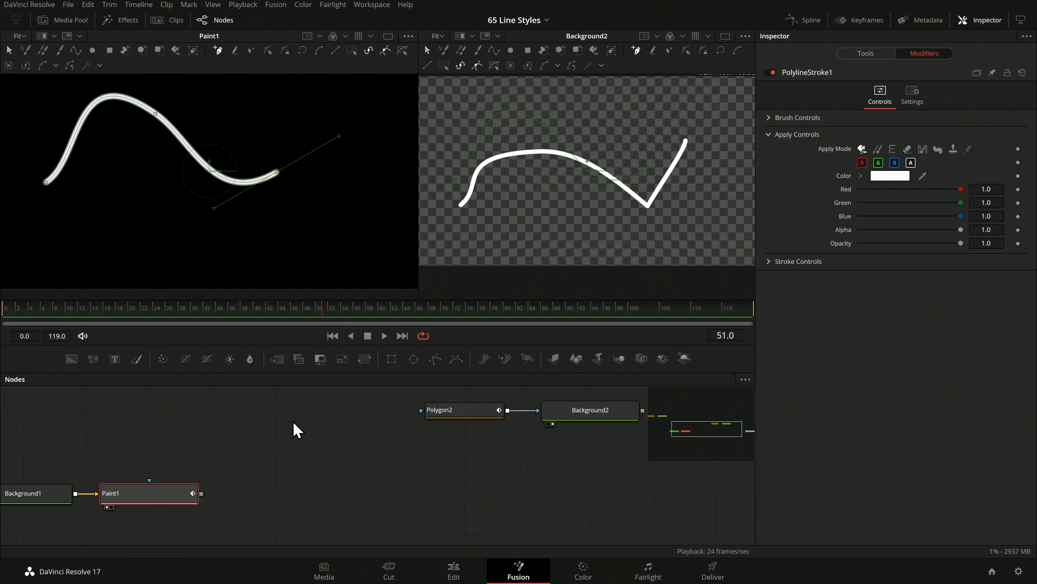
key("shift+space")
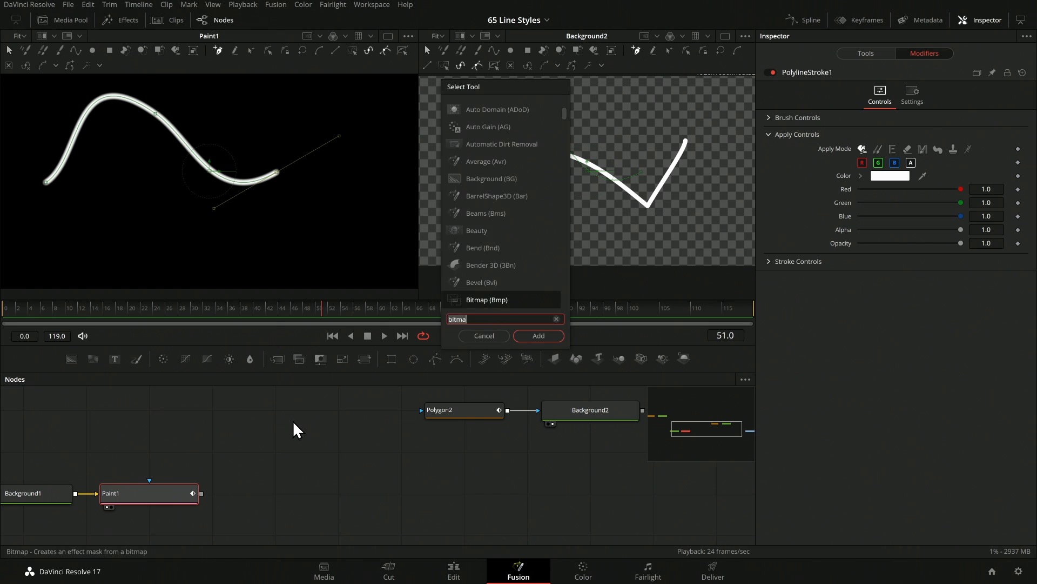
type("dire")
key("Return")
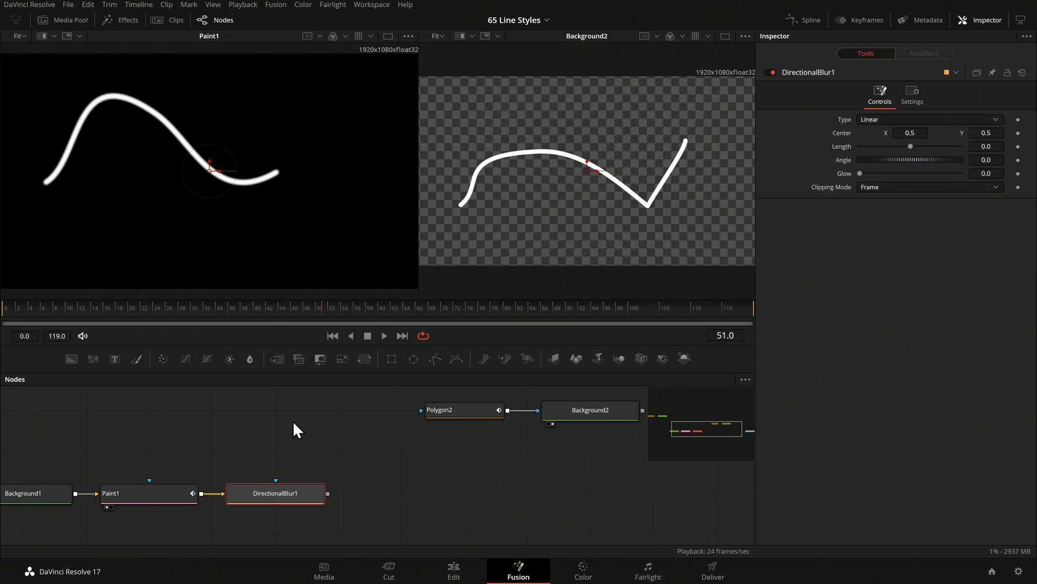
key("2")
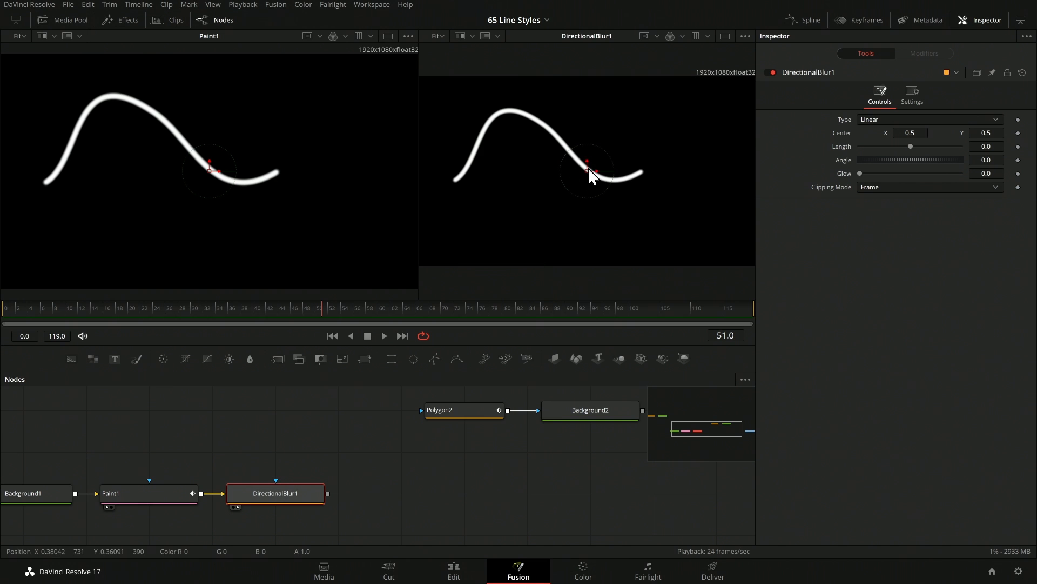
Set the directional blur's type to Radial and move its center up to about X 0.497, Y 0.549
left_click(896, 119)
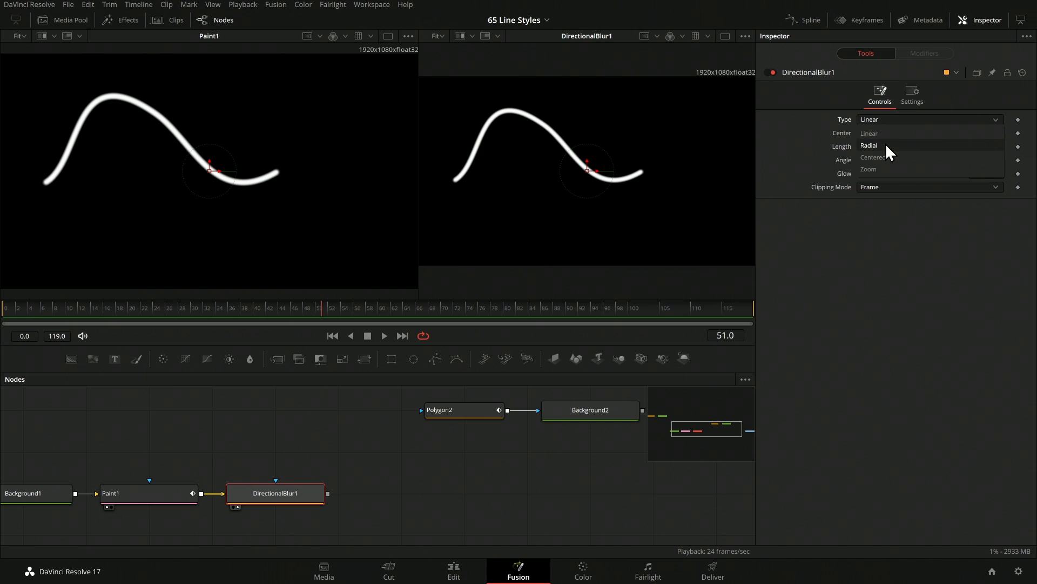
left_click(886, 145)
left_click_drag(587, 170, 586, 161)
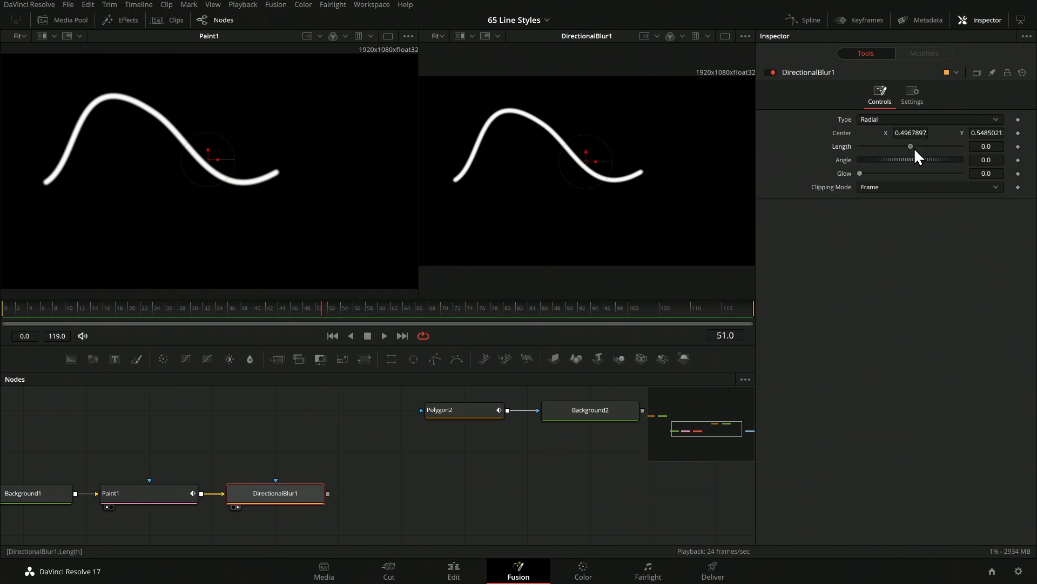
Set the radial blur's length to 0.1 and move its center to about X 0.542, Y 0.717
left_click_drag(913, 146, 958, 146)
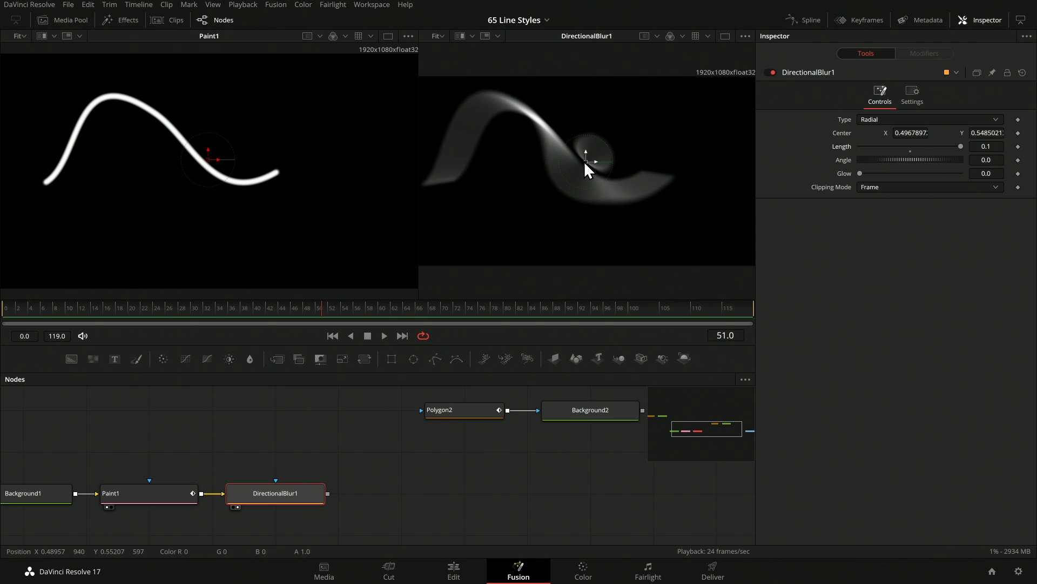
left_click_drag(585, 162, 448, 168)
left_click_drag(500, 130, 591, 149)
Switch the directional blur's type to Linear, with a length of 0.063 and an angle of about 9.1
left_click(878, 120)
left_click(871, 136)
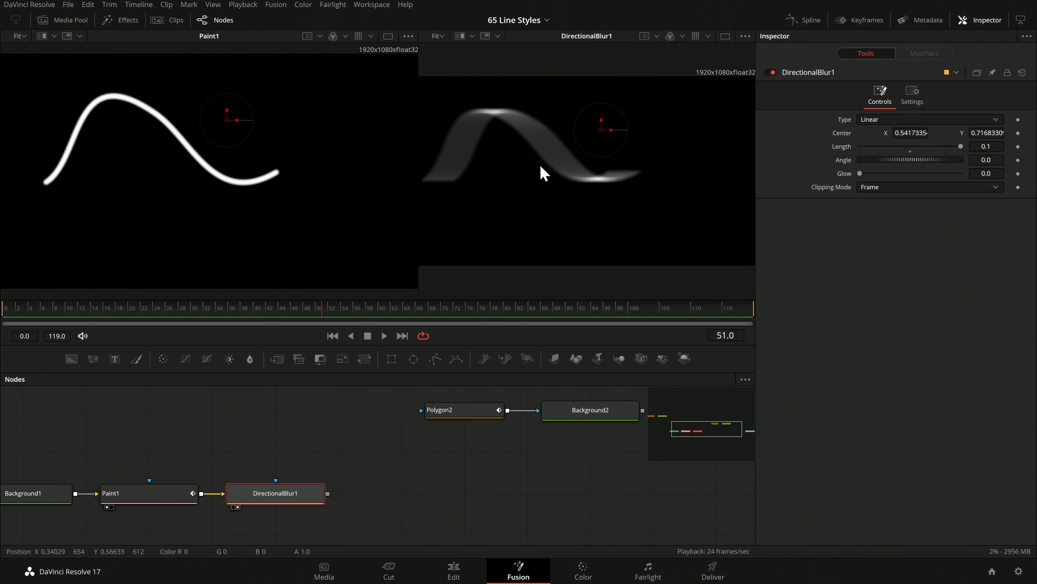
left_click_drag(958, 147, 935, 164)
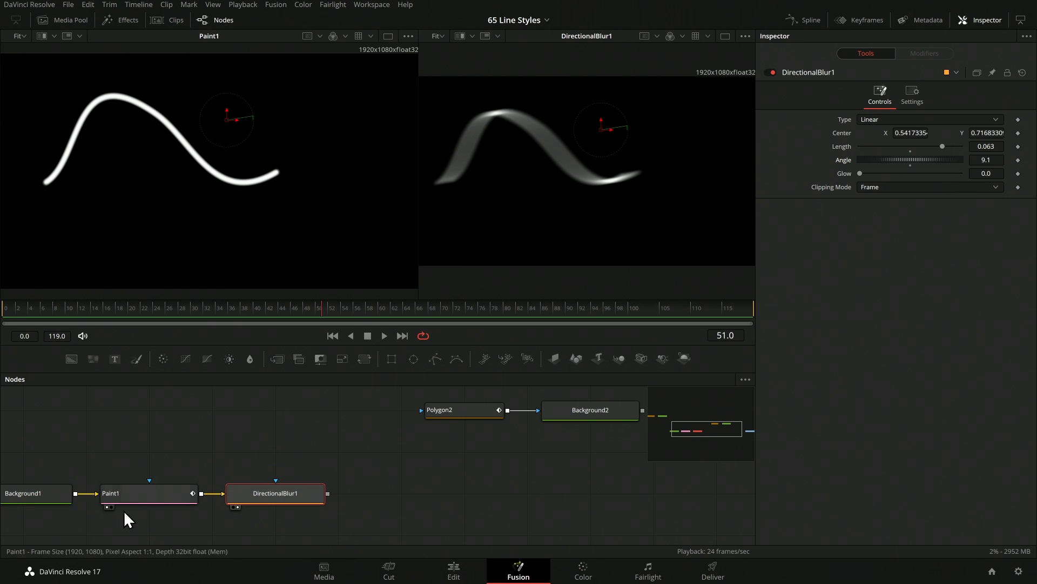
Set the spacing of Paint1's polyline stroke to 1.0 in its stroke controls
left_click(163, 496)
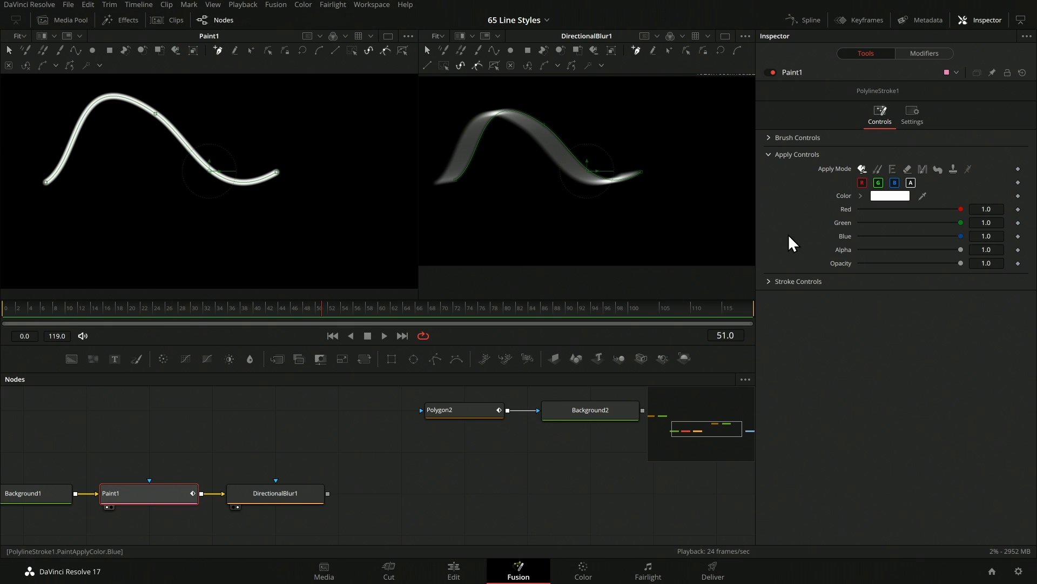
left_click(769, 282)
left_click_drag(880, 403, 1012, 398)
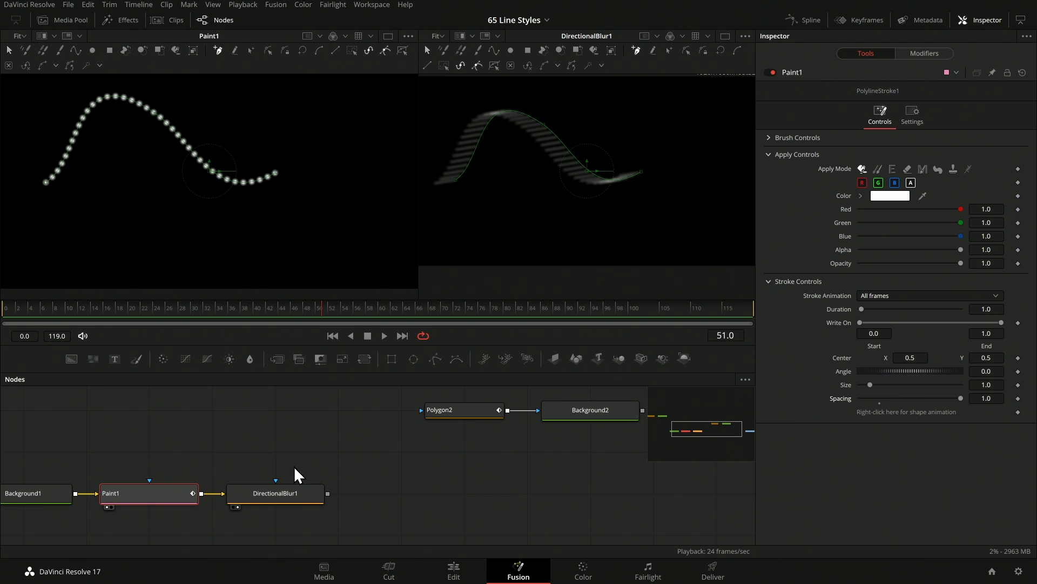
Choose DirectionalBlur1's type again and move its center onto the rising part of the dotted curve
left_click(272, 494)
left_click(912, 122)
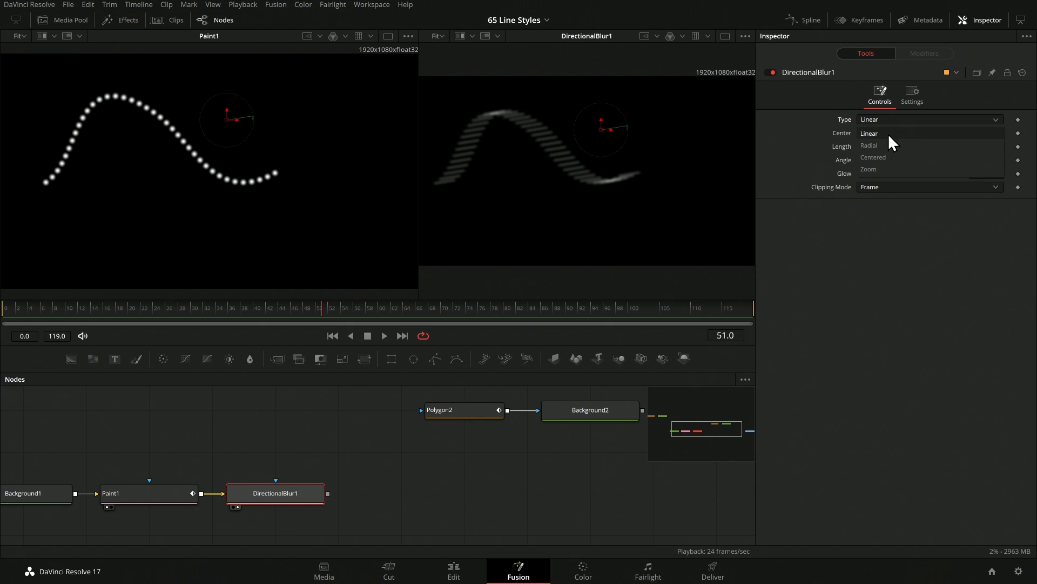
left_click(888, 134)
left_click_drag(597, 130, 472, 148)
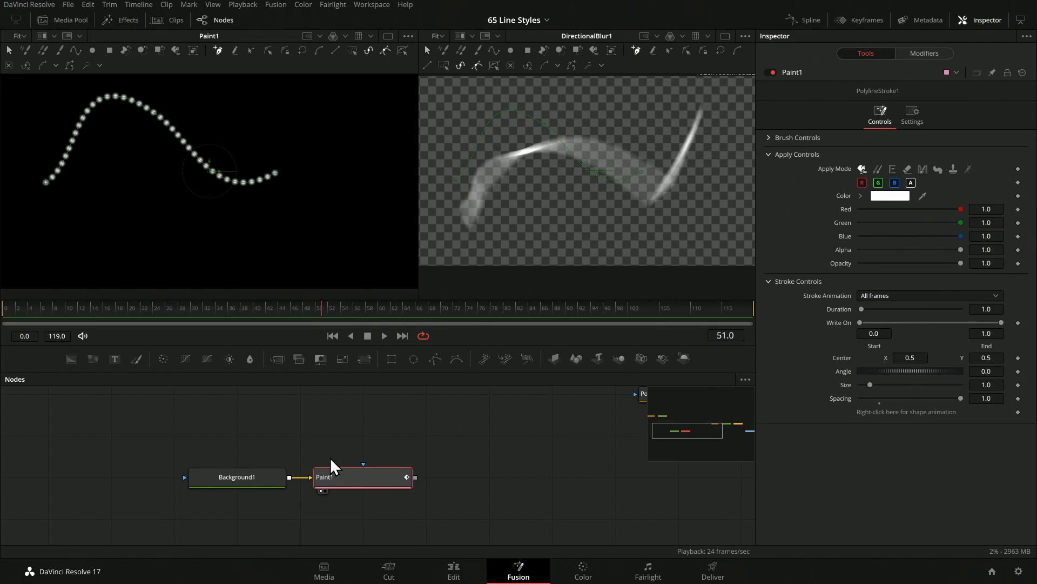
Paste a copy of Paint1 directly after it and show the copy in the second viewer
key("ctrl+v")
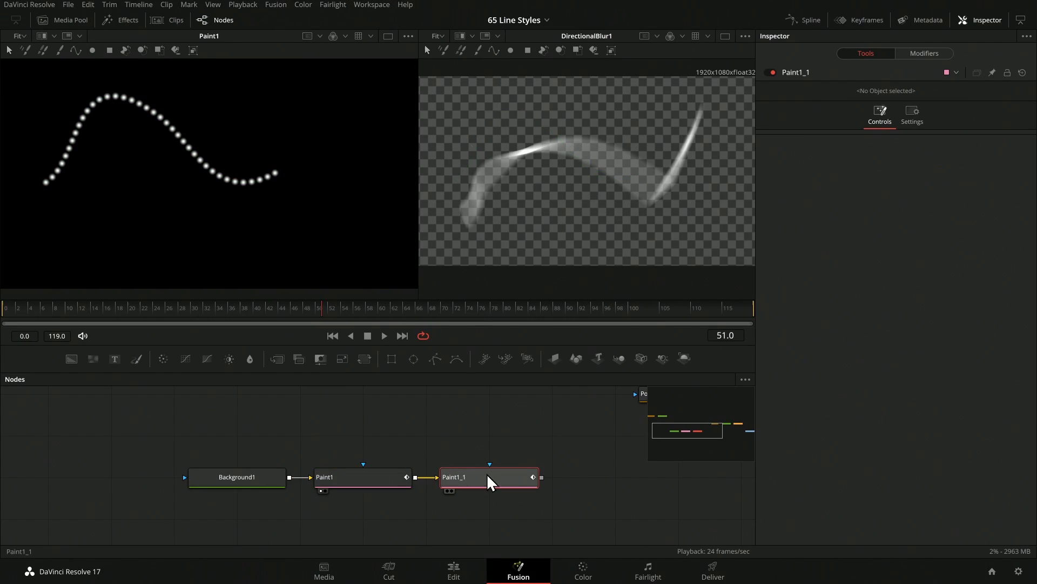
key("2")
Set the copied stroke's red to 0.0, try a brush size of 0.016 and reset the size to 0.02
left_click(912, 57)
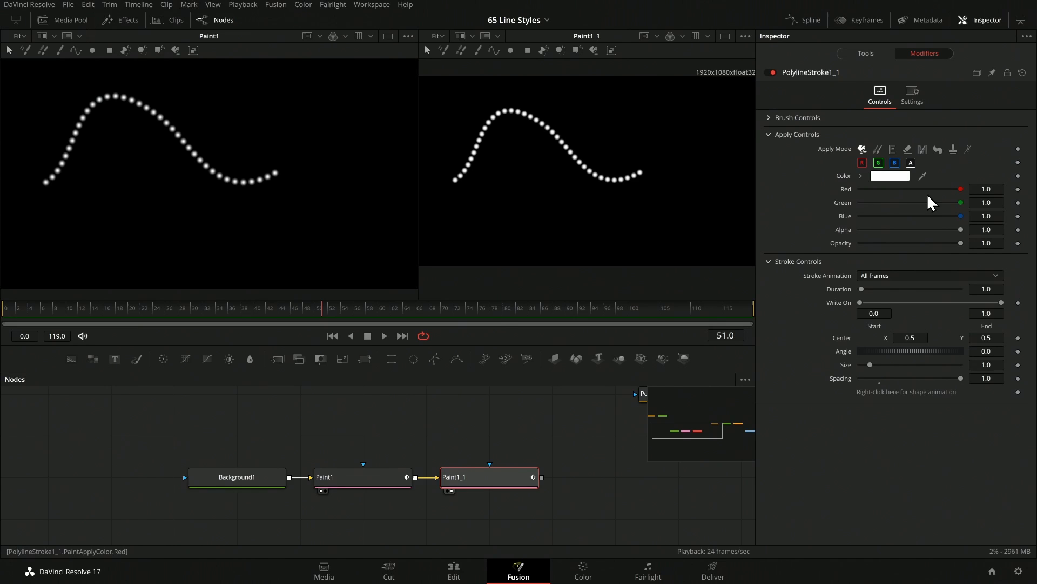
left_click_drag(964, 193, 862, 189)
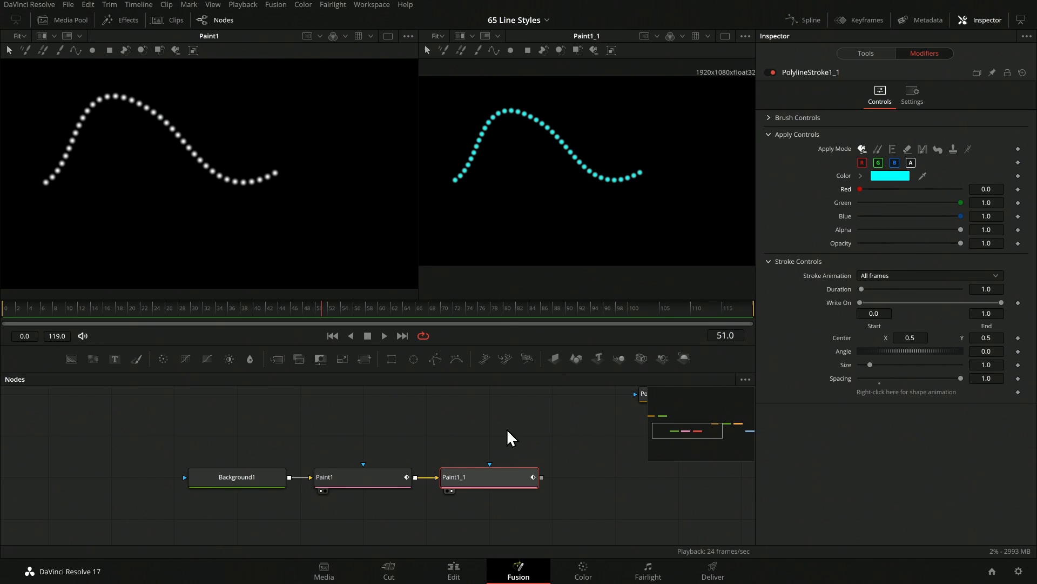
left_click(769, 117)
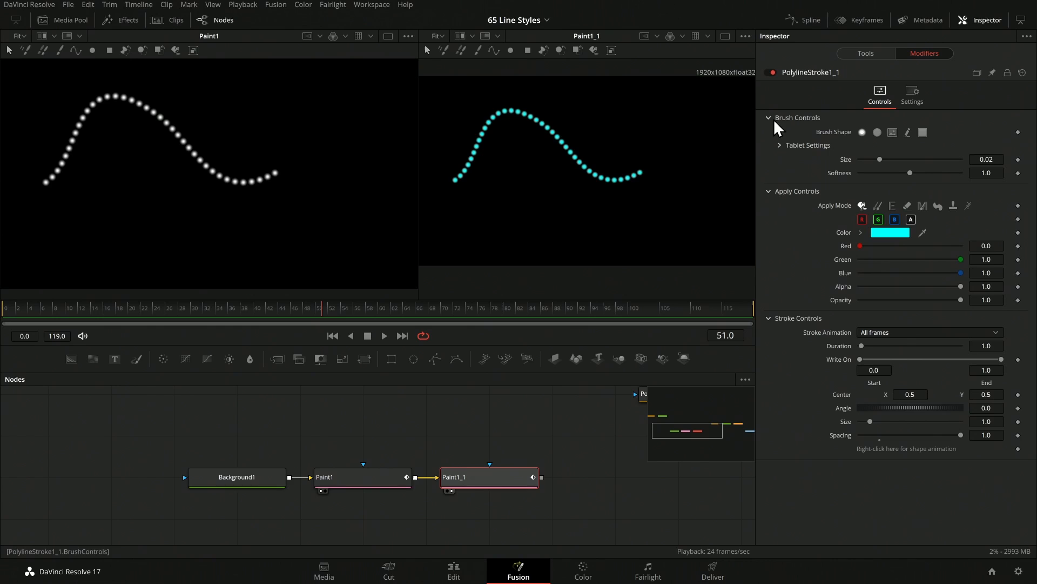
left_click_drag(880, 159, 876, 159)
scroll(440, 153, "up", 5)
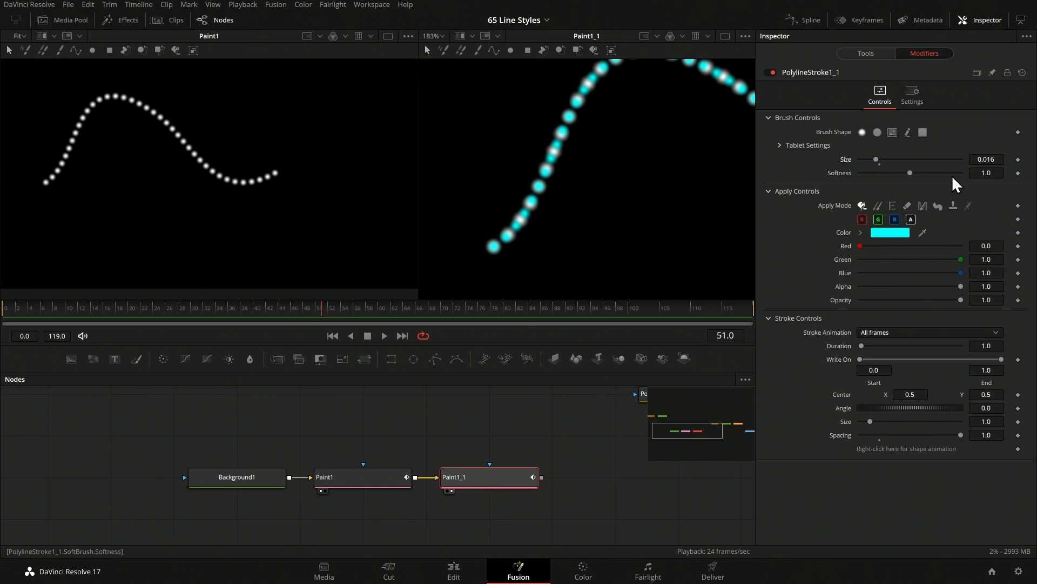
left_click(879, 165)
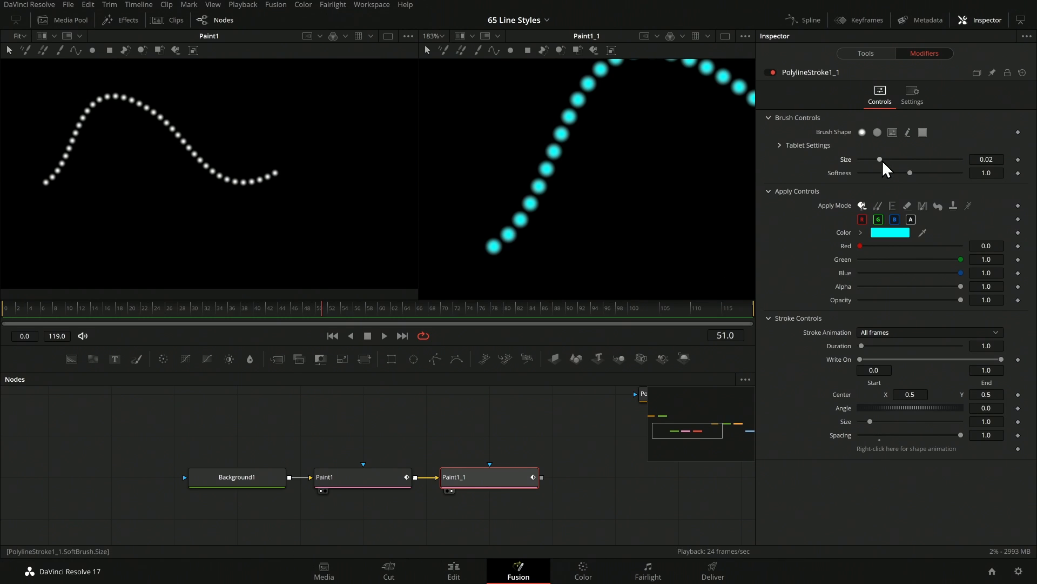
Reset the spacing of Paint1's stroke to 0.2 to make a solid line under the dots
left_click(361, 480)
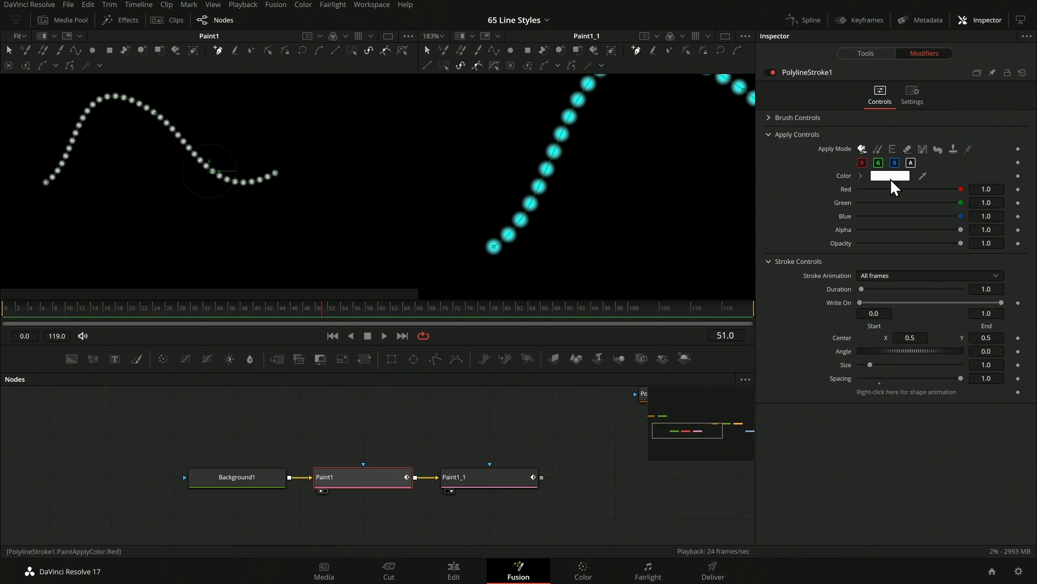
left_click(880, 379)
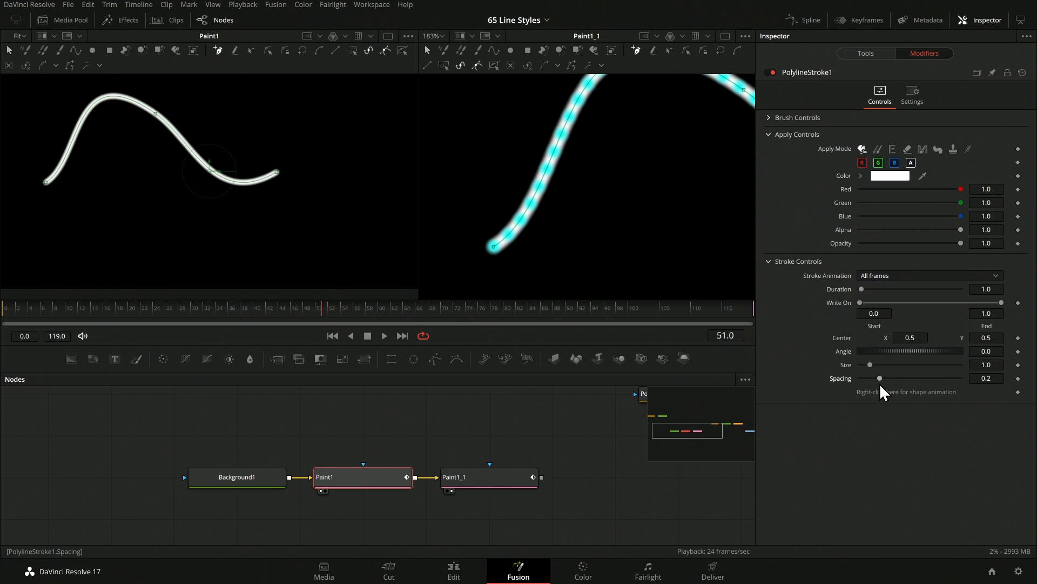
Color Paint1_1's dotted stroke pure red (1.0, 0.0, 0.0) and set its brush size to 0.015
left_click(496, 483)
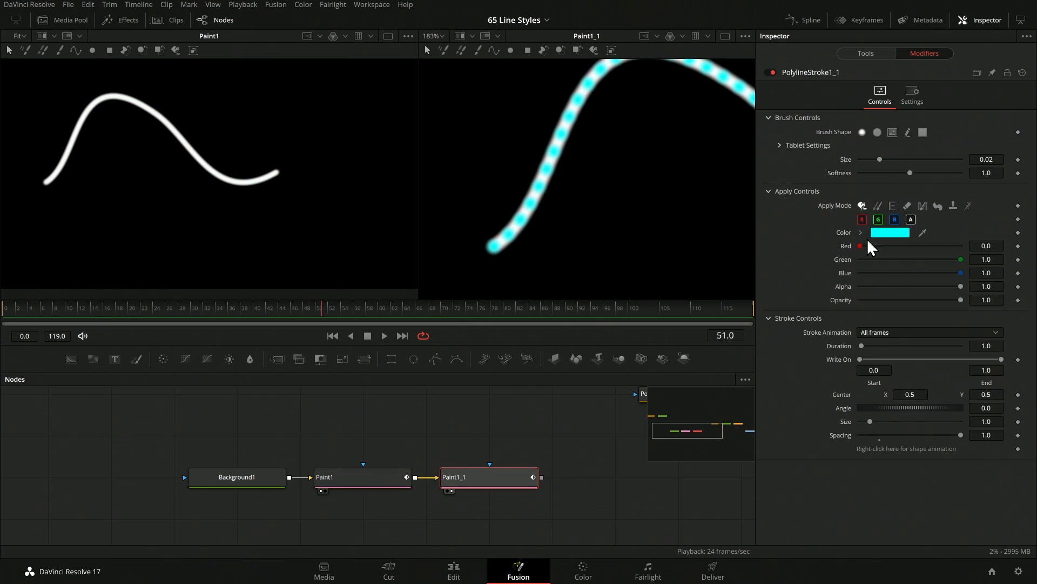
mouse_move(860, 246)
left_mouse_down()
mouse_move(960, 246)
mouse_move(859, 259)
left_mouse_up()
left_click_drag(961, 273, 660, 268)
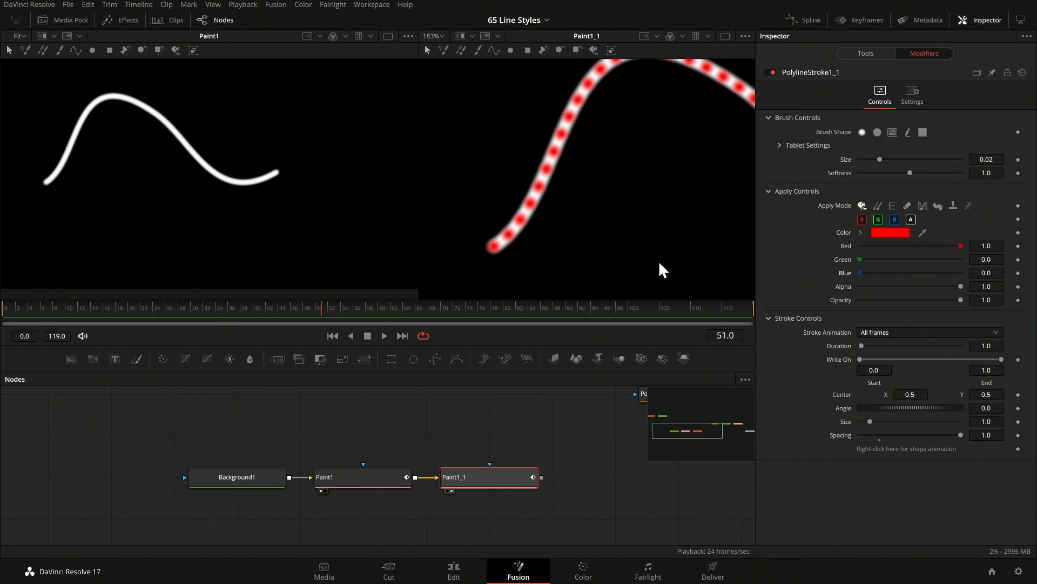
scroll(594, 170, "down", 2)
left_click_drag(880, 159, 875, 160)
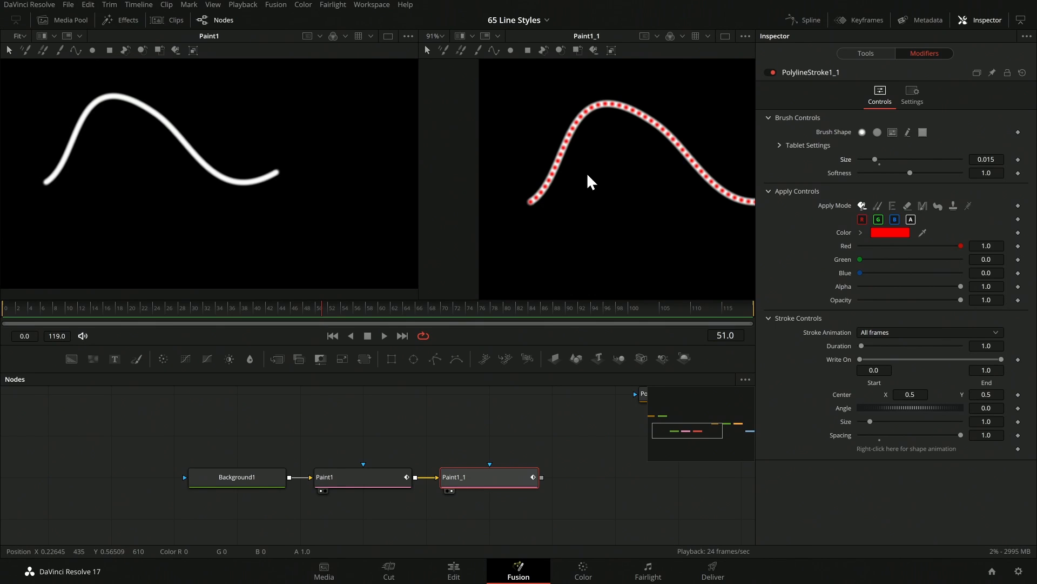
Set Background1's type to Four Corner and raise the top-left color's red to 1.0
left_click(237, 477)
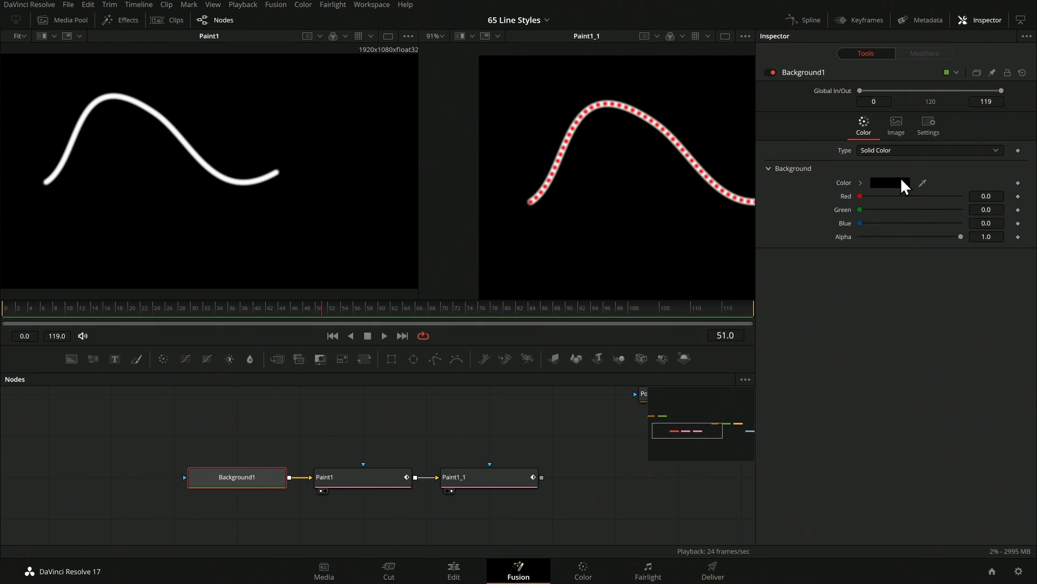
left_click(896, 127)
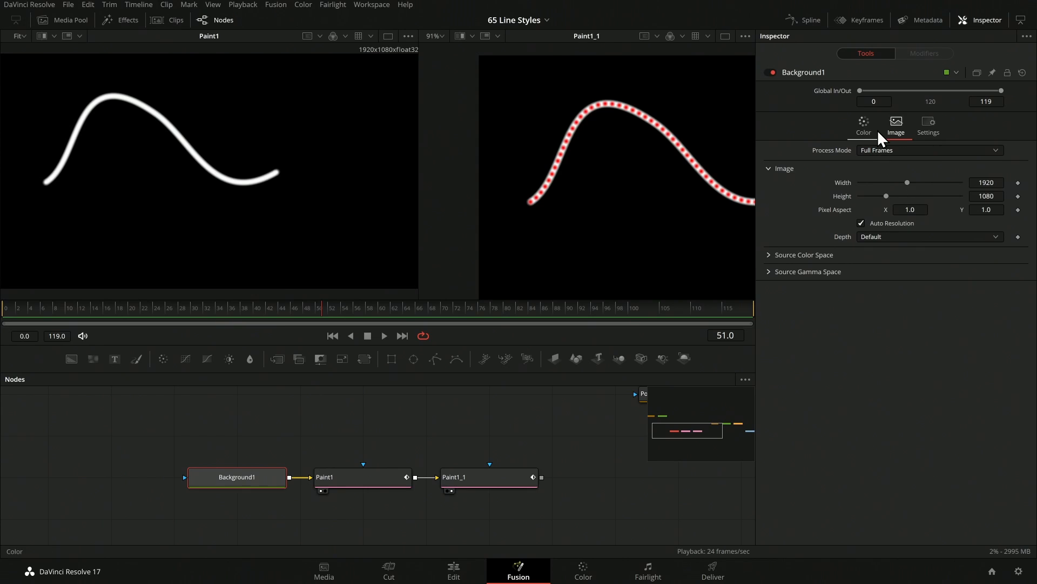
left_click(867, 128)
left_click(883, 149)
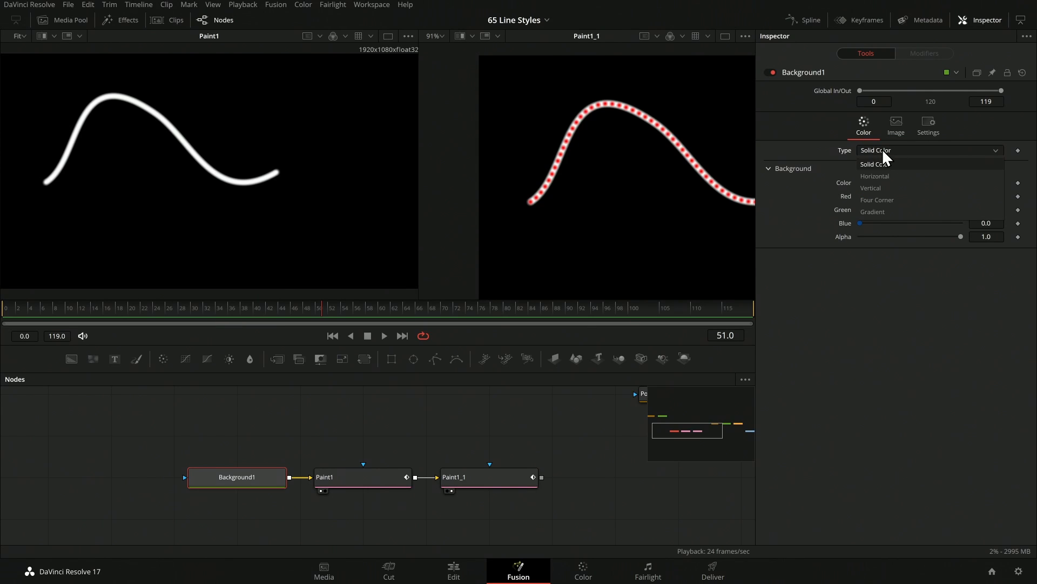
left_click(890, 198)
left_click(865, 197)
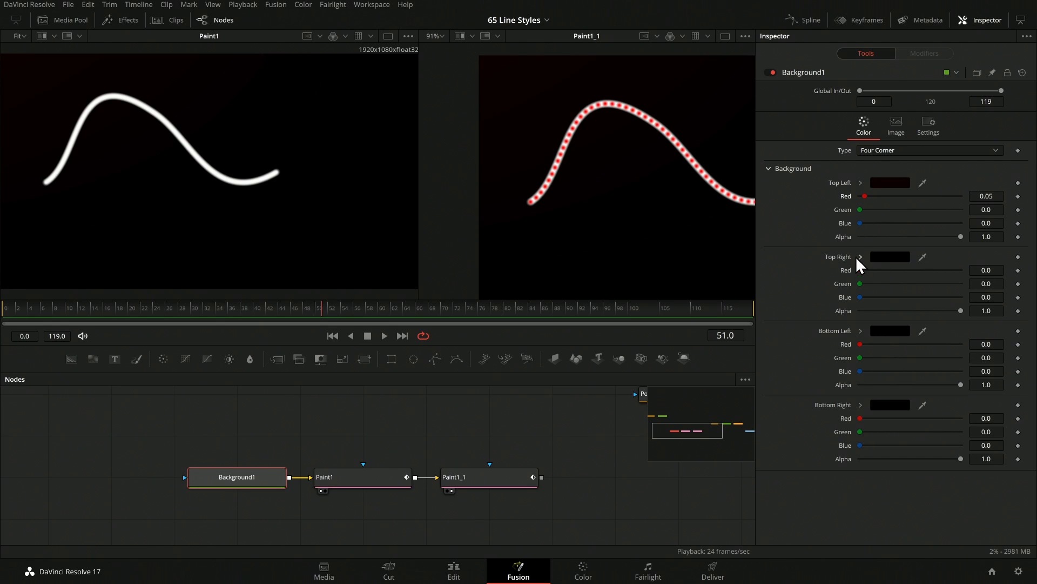
left_click_drag(868, 197, 961, 196)
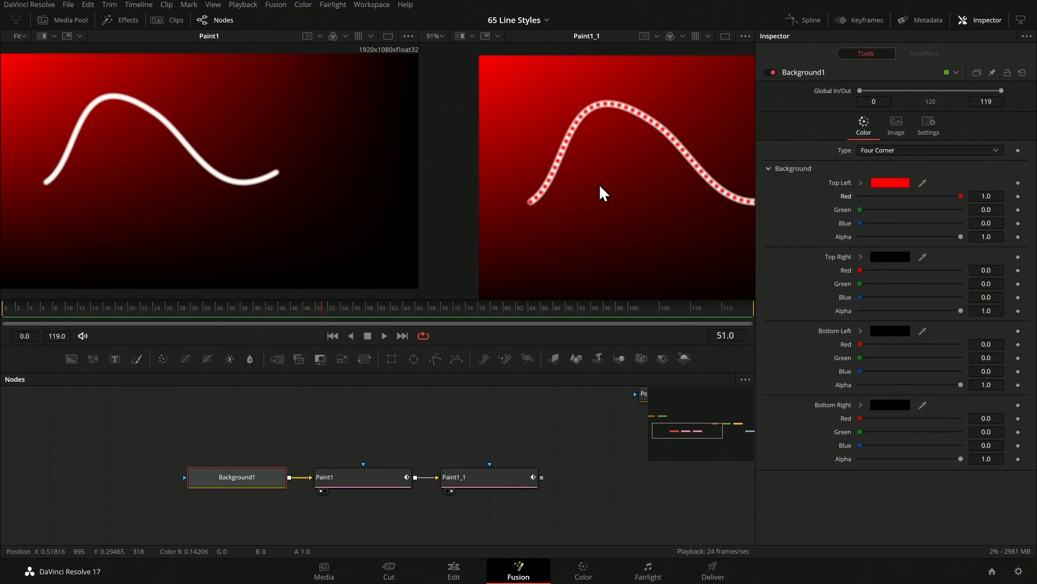
Change Background1's top-left color to green with red 0.0 and green 1.0, and inspect the stroke up close
scroll(616, 173, "down", 2)
scroll(638, 159, "up", 5)
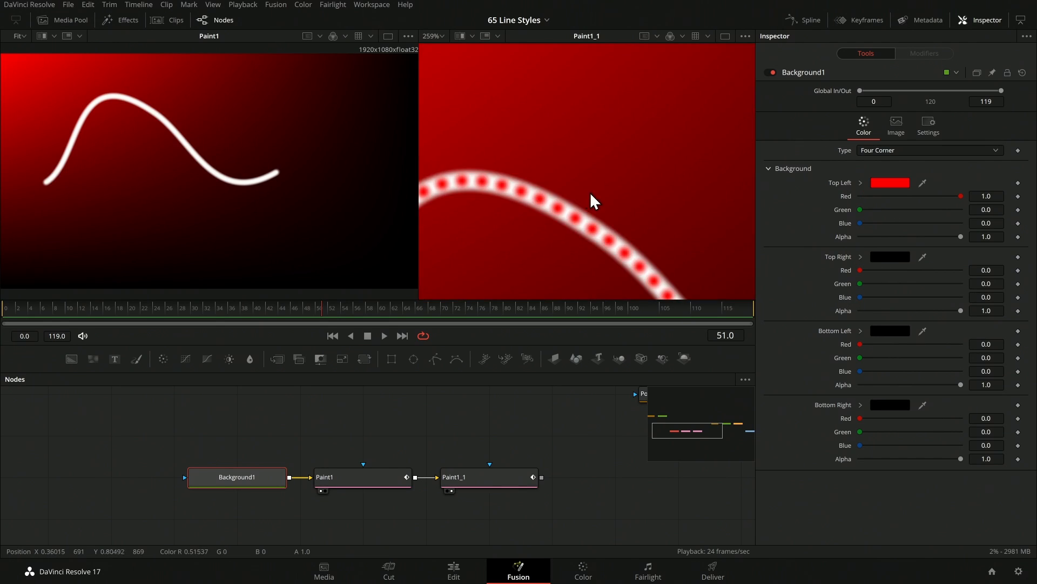
left_click_drag(863, 209, 731, 198)
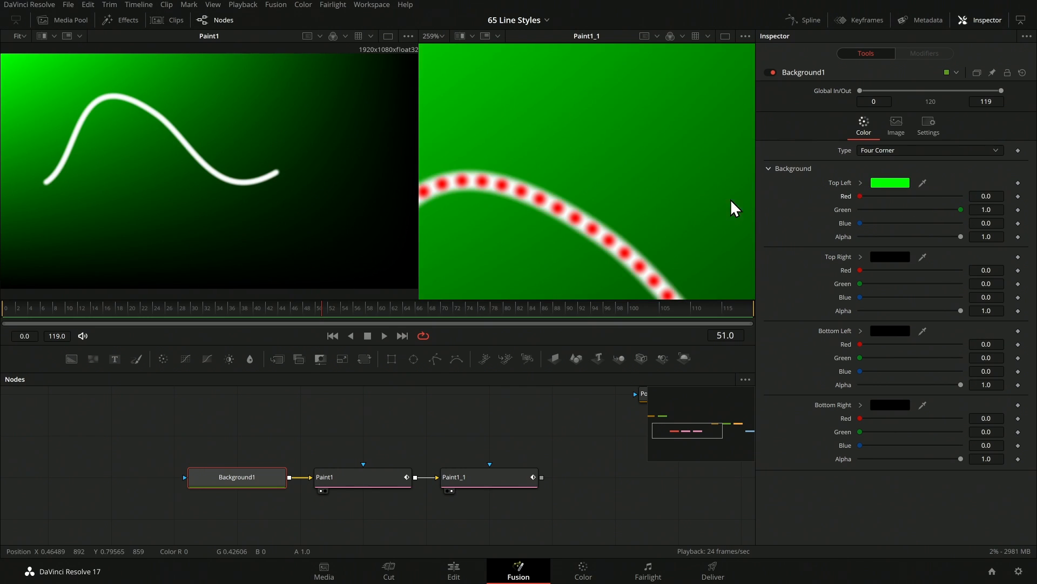
scroll(555, 196, "down", 2)
scroll(545, 195, "up", 1)
scroll(543, 196, "up", 1)
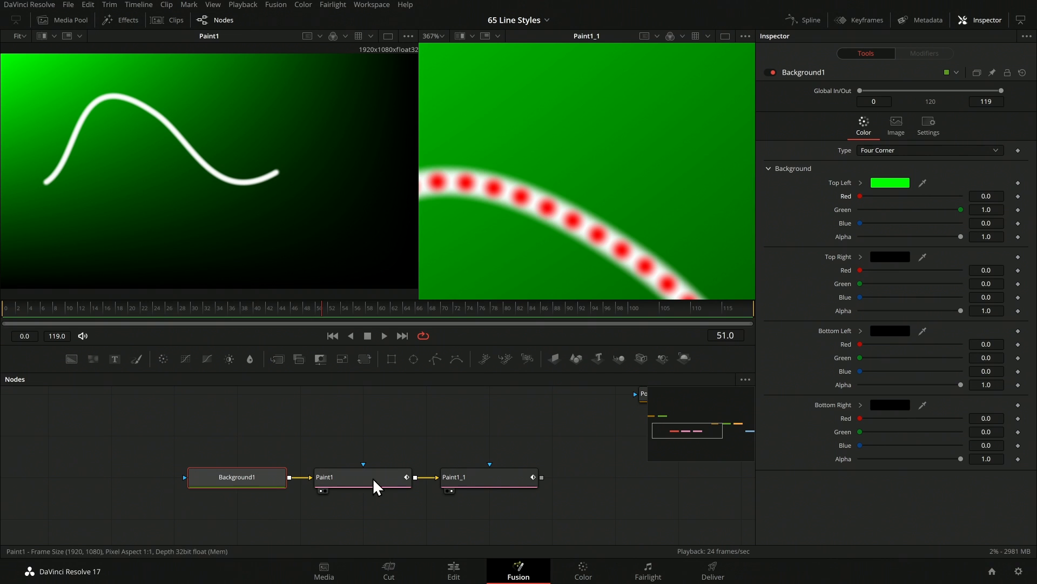
Try an alpha of 0.0 on Paint1_1's red stroke, inspect the dots and set it back to 1.0
left_click(498, 481)
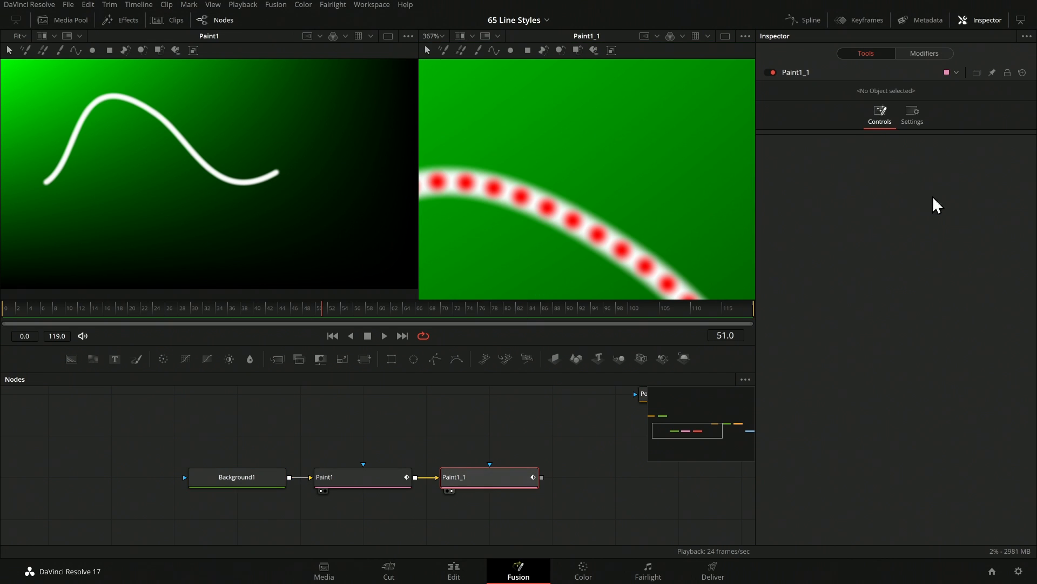
left_click(925, 54)
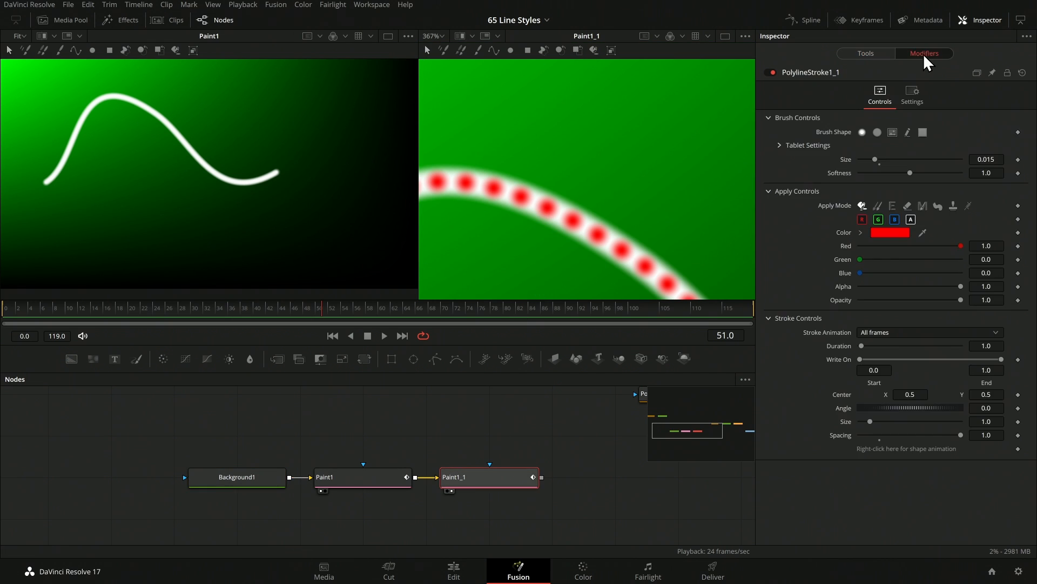
mouse_move(959, 290)
left_mouse_down()
mouse_move(776, 297)
mouse_move(897, 282)
mouse_move(817, 286)
left_mouse_up()
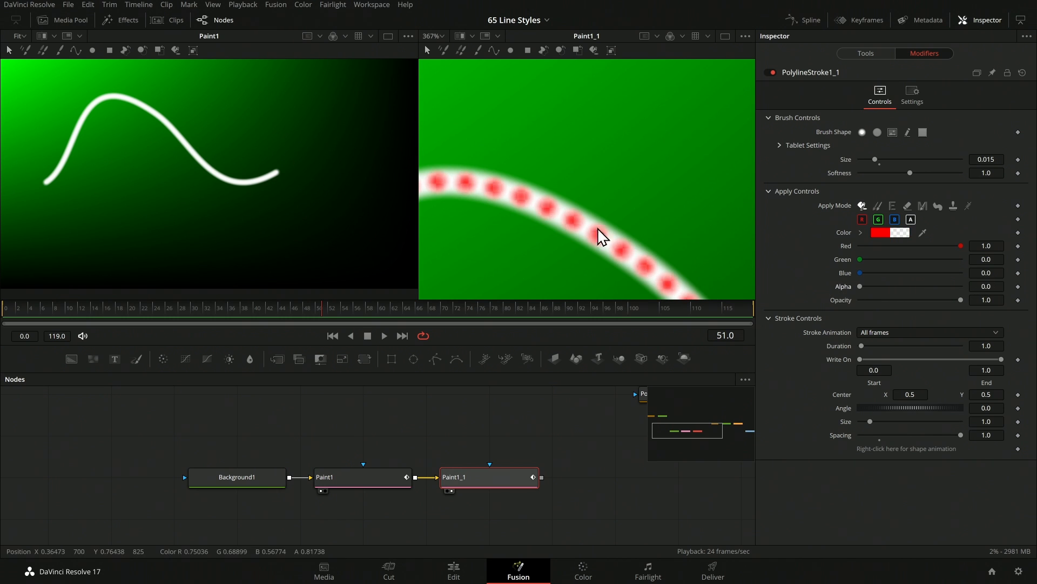
scroll(565, 211, "down", 5)
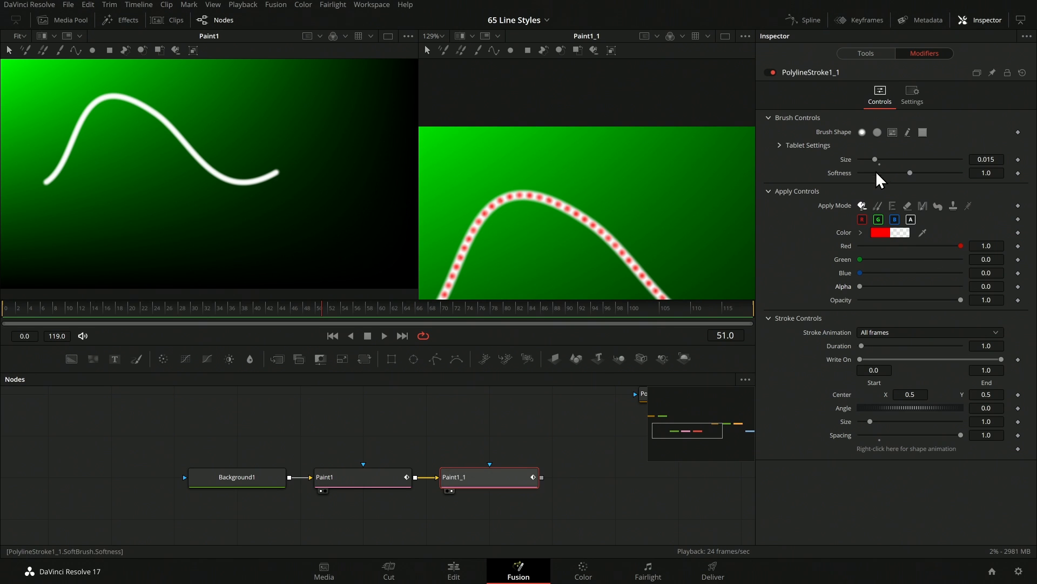
left_click_drag(864, 292, 964, 290)
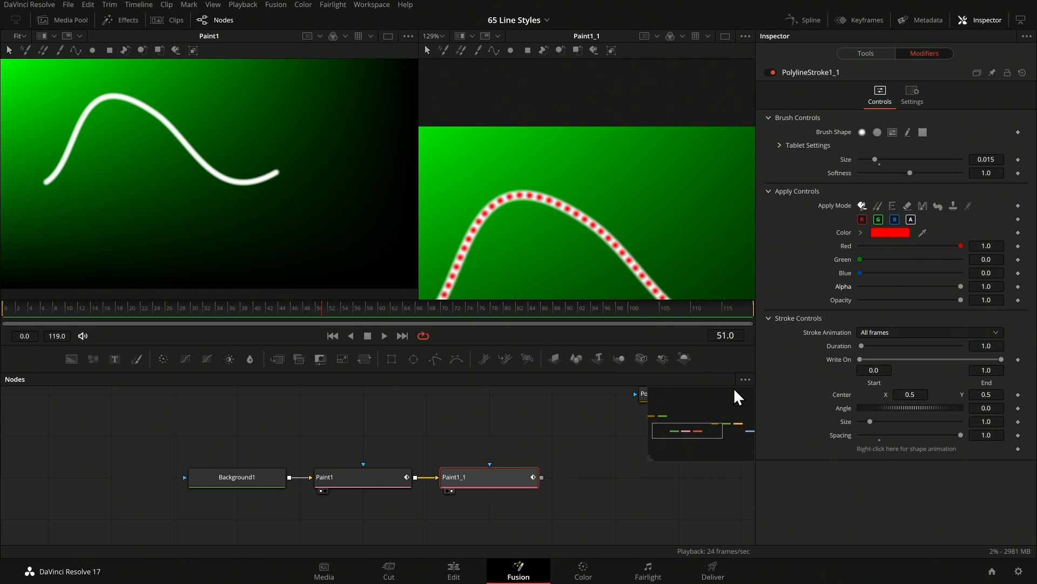
Detach Paint1_1 from the node chain and place it above Paint1
mouse_move(491, 478)
left_mouse_down()
mouse_move(506, 431)
mouse_move(371, 424)
left_mouse_up()
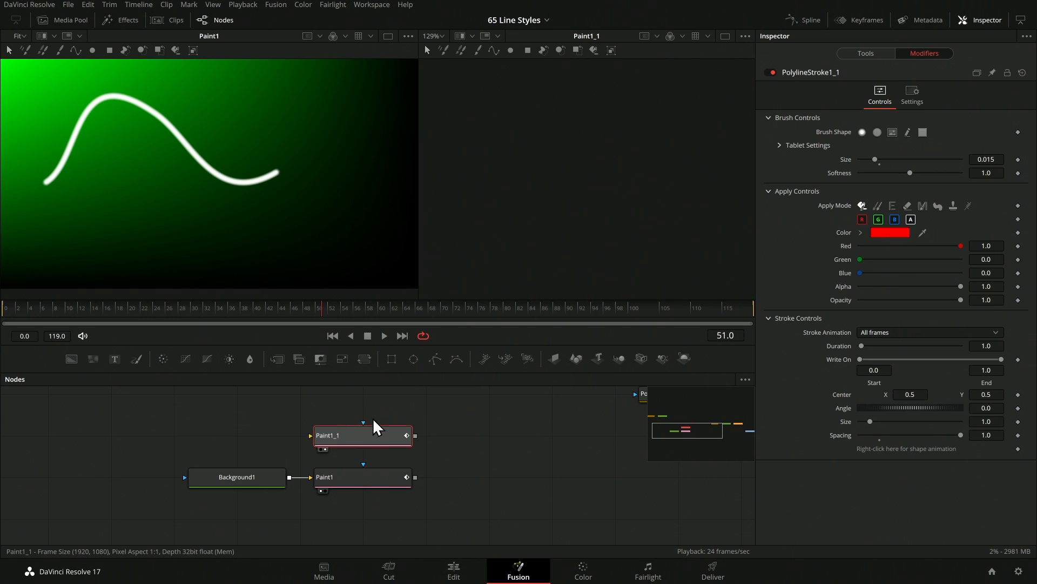
left_click(244, 452)
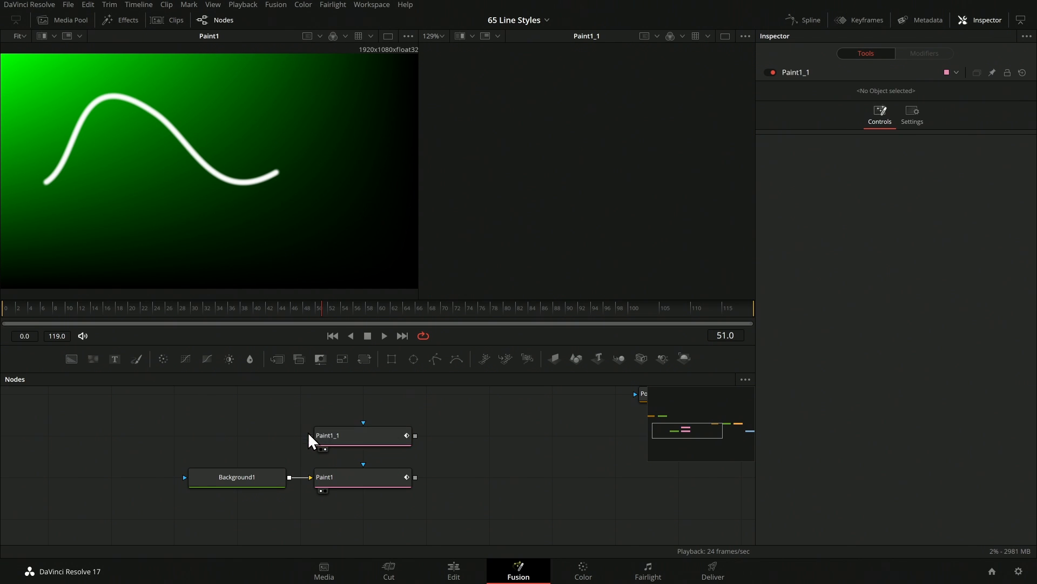
Add a new Background node in front of Paint1_1 and set its alpha to 0.0
left_click_drag(72, 359, 211, 429)
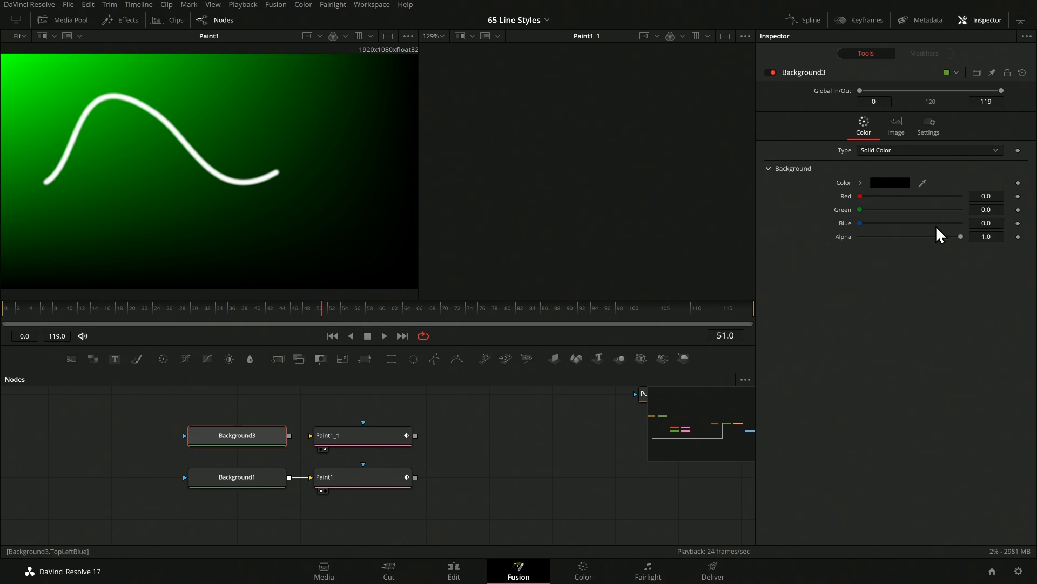
left_click_drag(960, 238, 771, 259)
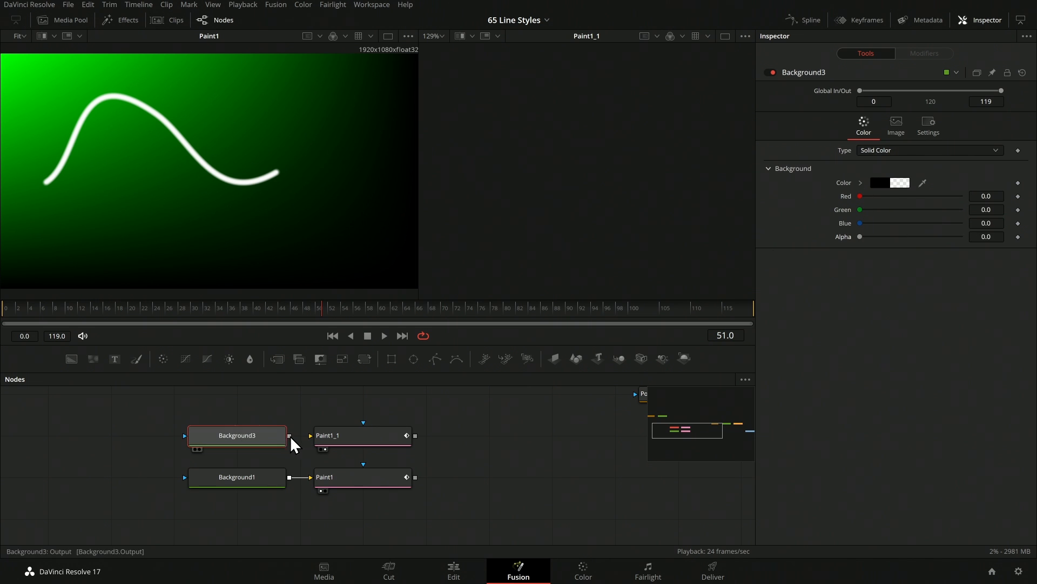
Connect Background3 into Paint1_1, attach Paint1_1 to Paint1 as its effect mask, and view Paint1 up close
left_click_drag(290, 436, 312, 435)
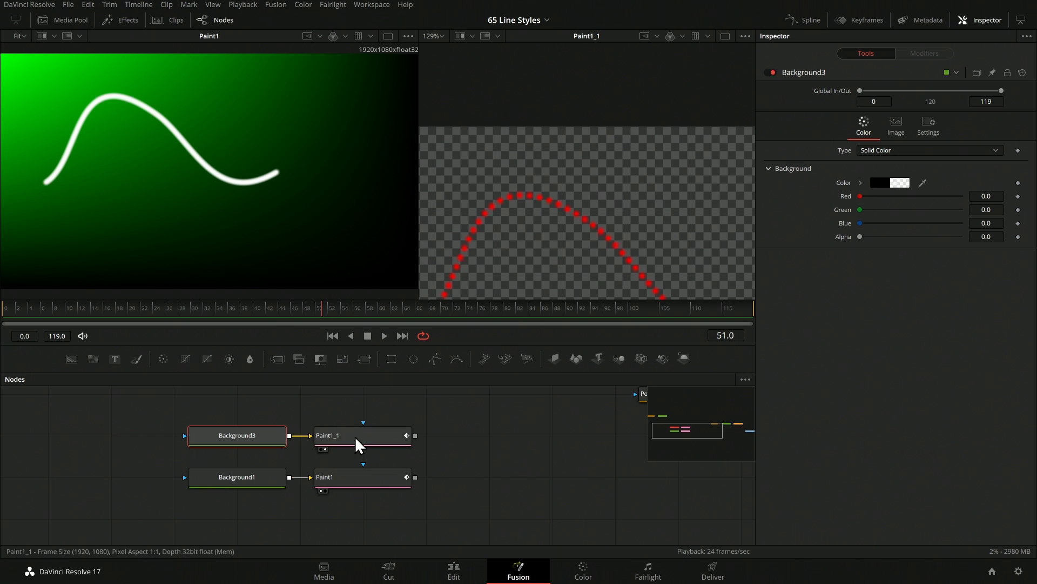
mouse_move(189, 409)
left_mouse_down()
mouse_move(394, 448)
mouse_move(306, 433)
mouse_move(351, 432)
left_mouse_up()
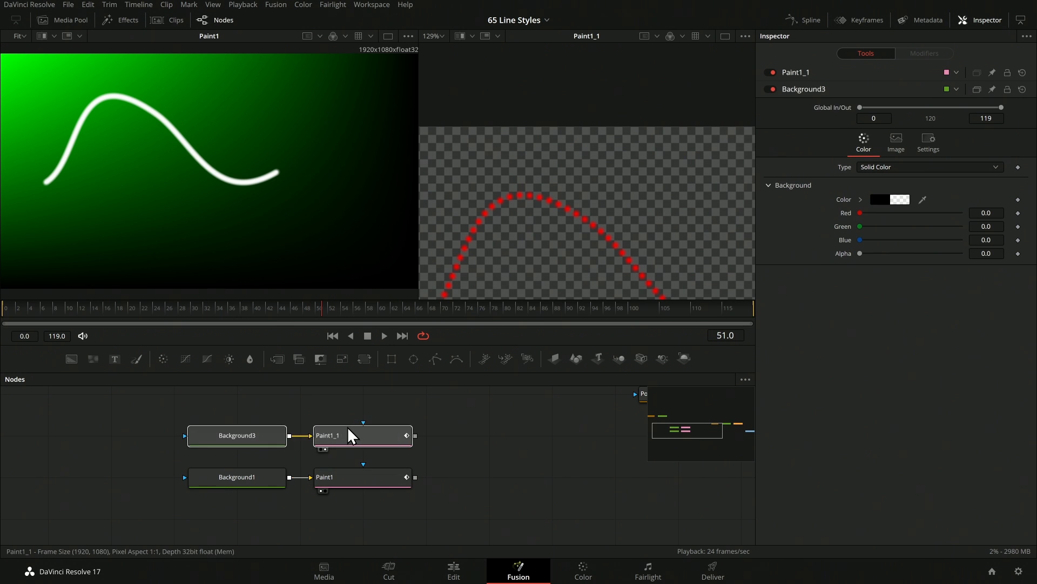
left_click(352, 432)
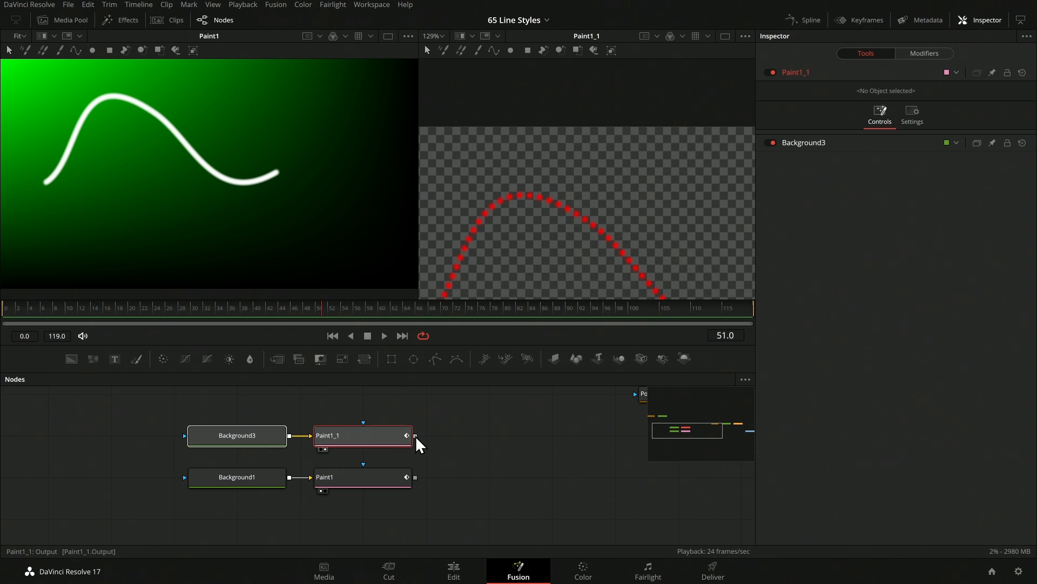
left_click_drag(414, 435, 373, 476)
left_click(386, 478)
key("2")
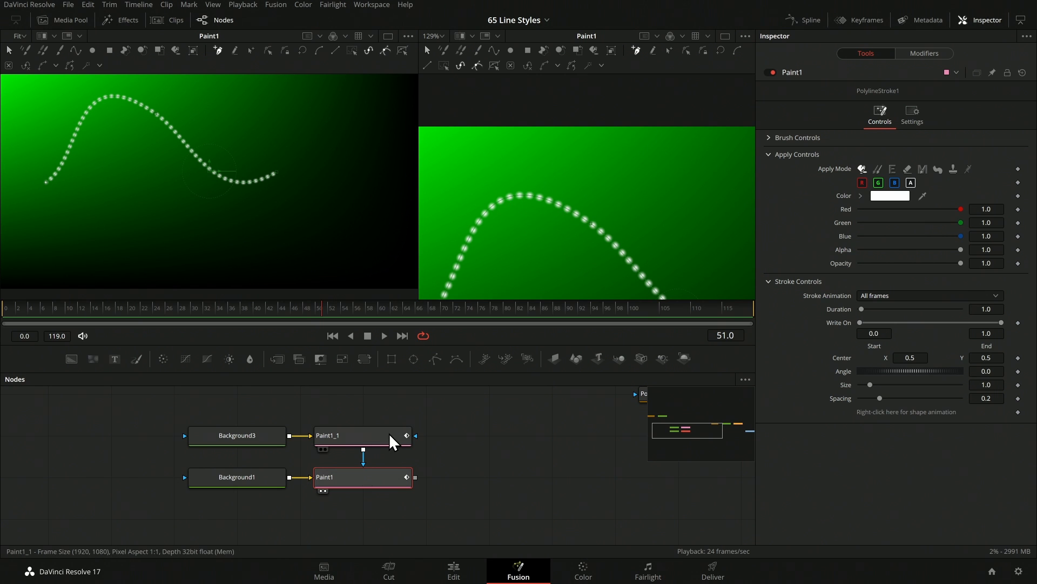
scroll(541, 200, "up", 2)
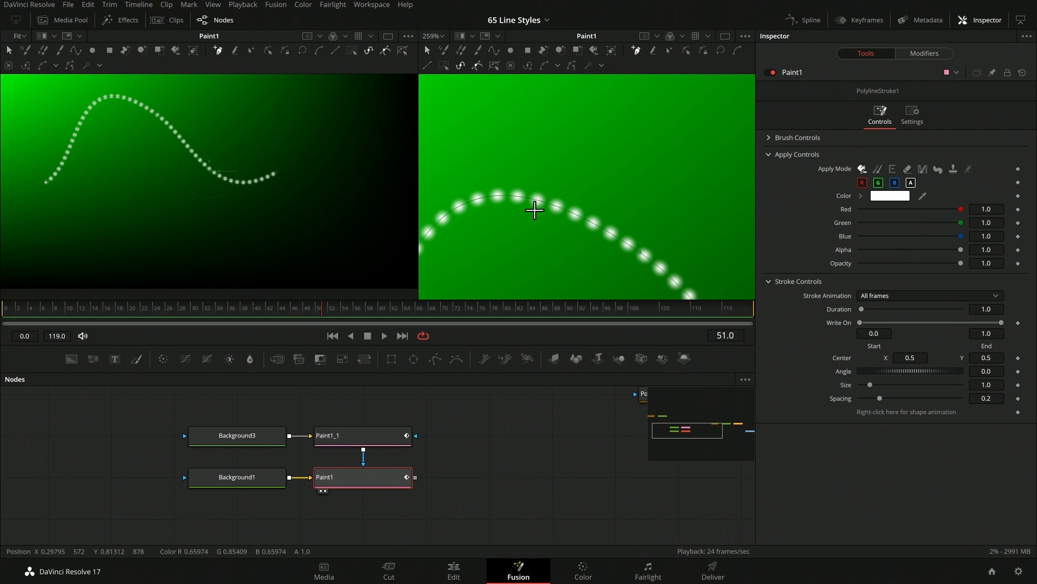
Try applying Paint1's mask inverted in its settings and turn the option back off
left_click(912, 116)
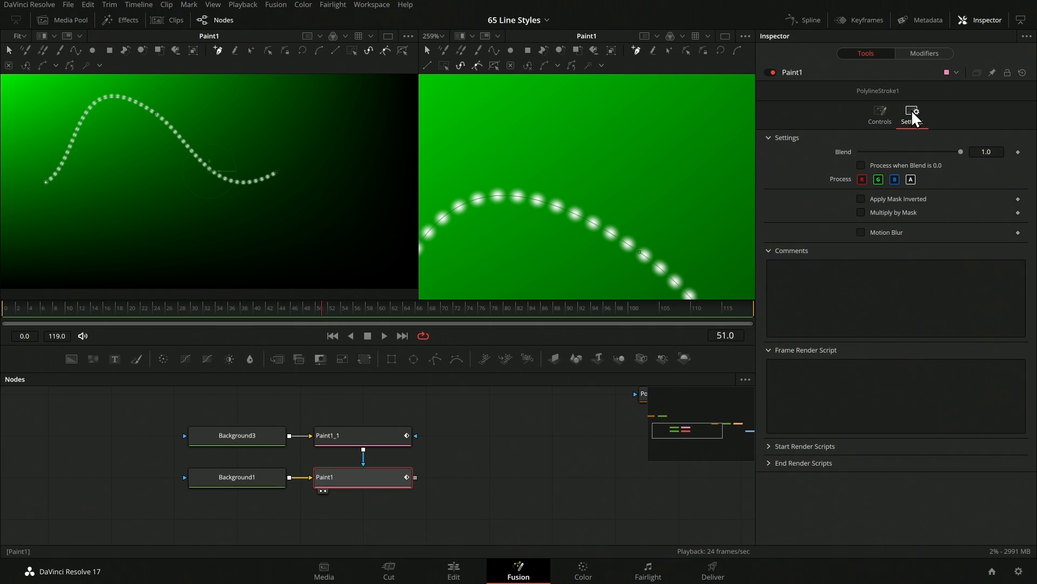
left_click(888, 200)
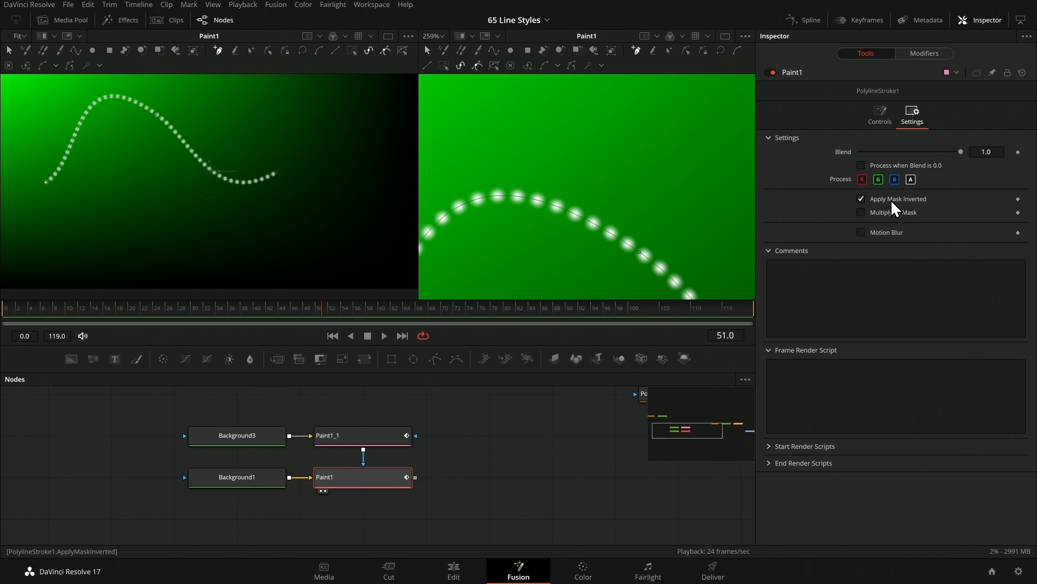
left_click(892, 203)
Move Background3 and Paint1_1 up and insert a Bitmap mask node between Paint1_1 and Paint1
mouse_move(166, 410)
left_mouse_down()
mouse_move(413, 442)
mouse_move(395, 404)
left_mouse_up()
key("shift+space")
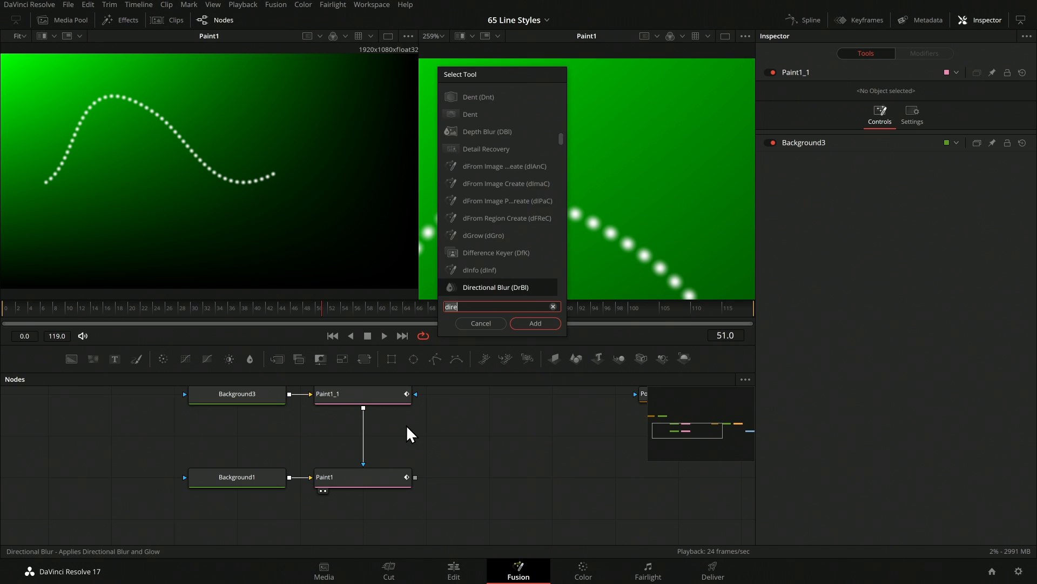
type("bitm")
key("Return")
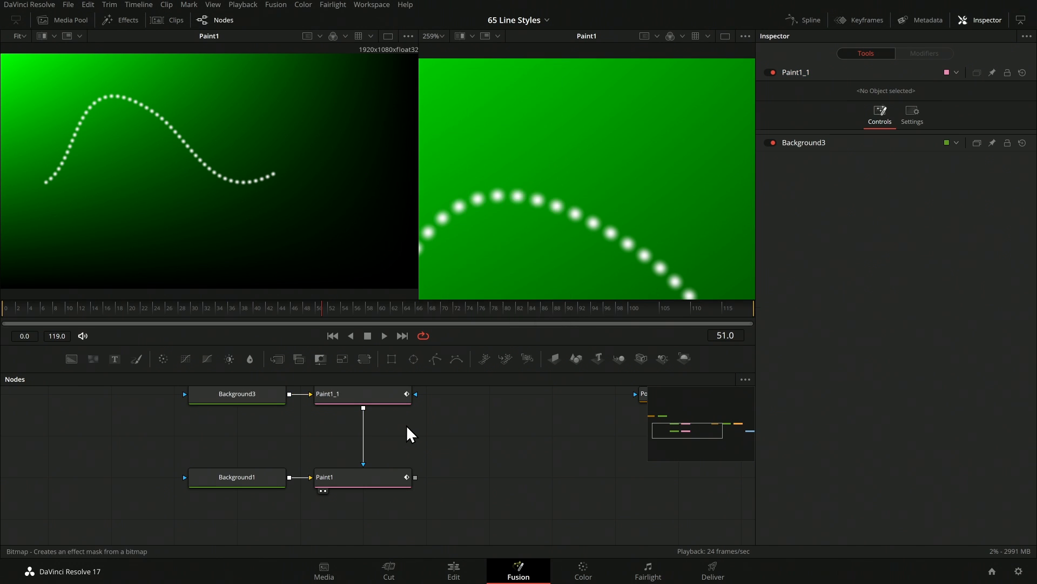
left_click_drag(406, 425, 362, 432)
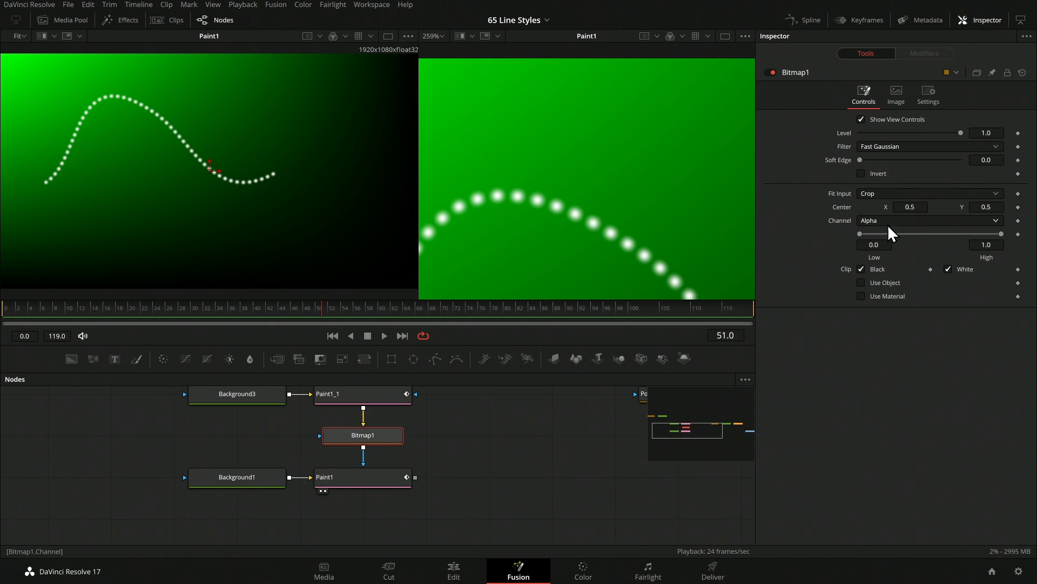
Invert the Bitmap1 mask and inspect the masked stroke of Paint1 up close
left_click(862, 174)
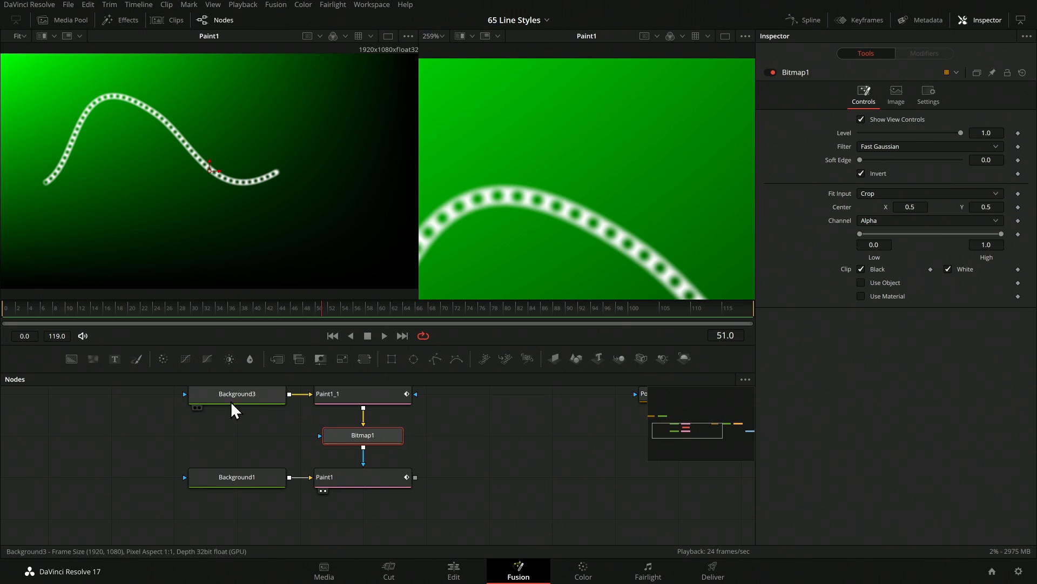
left_click(378, 482)
scroll(560, 171, "down", 3)
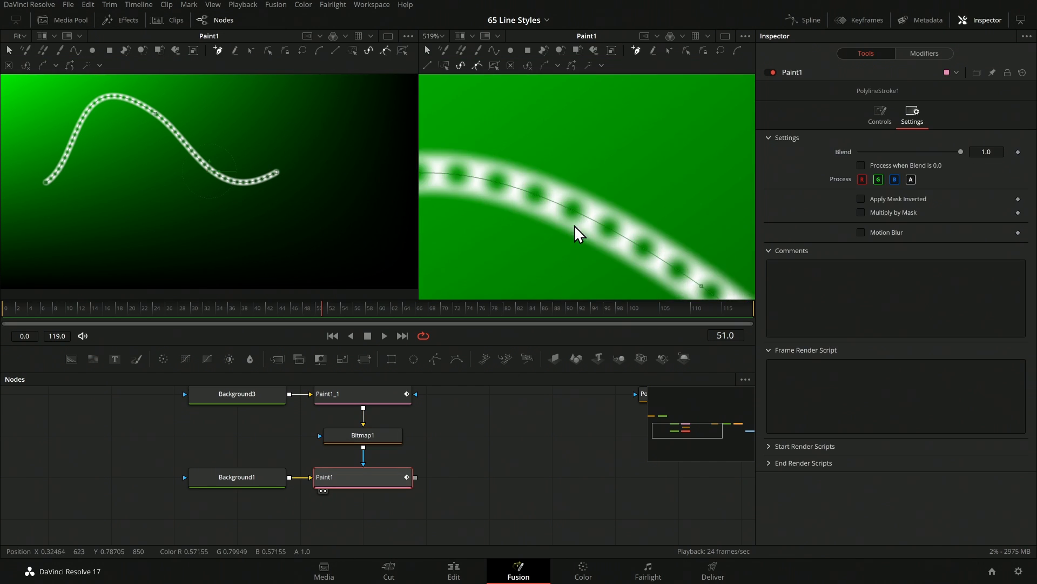
scroll(647, 249, "down", 6)
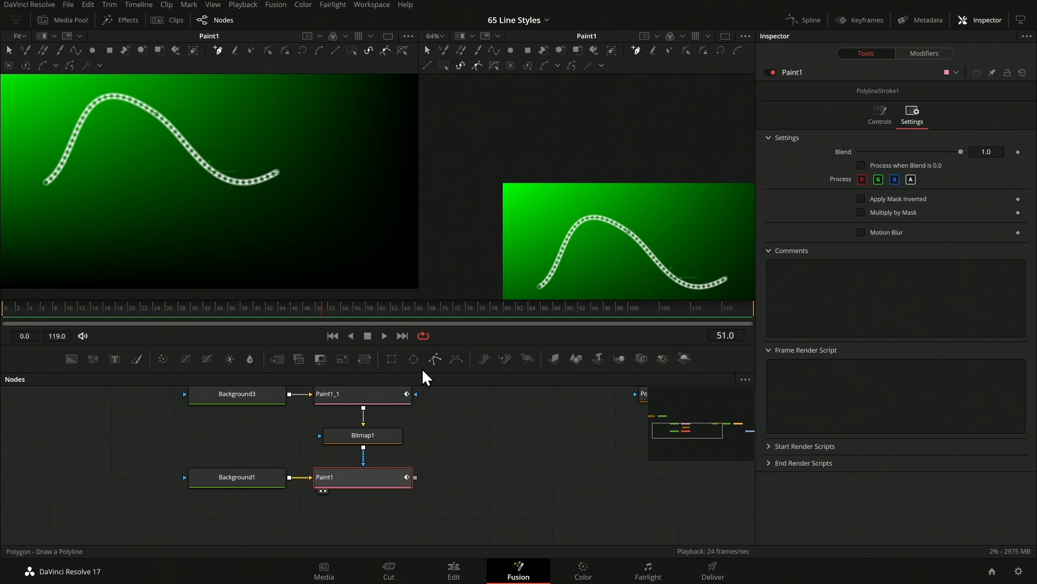
left_click(368, 397)
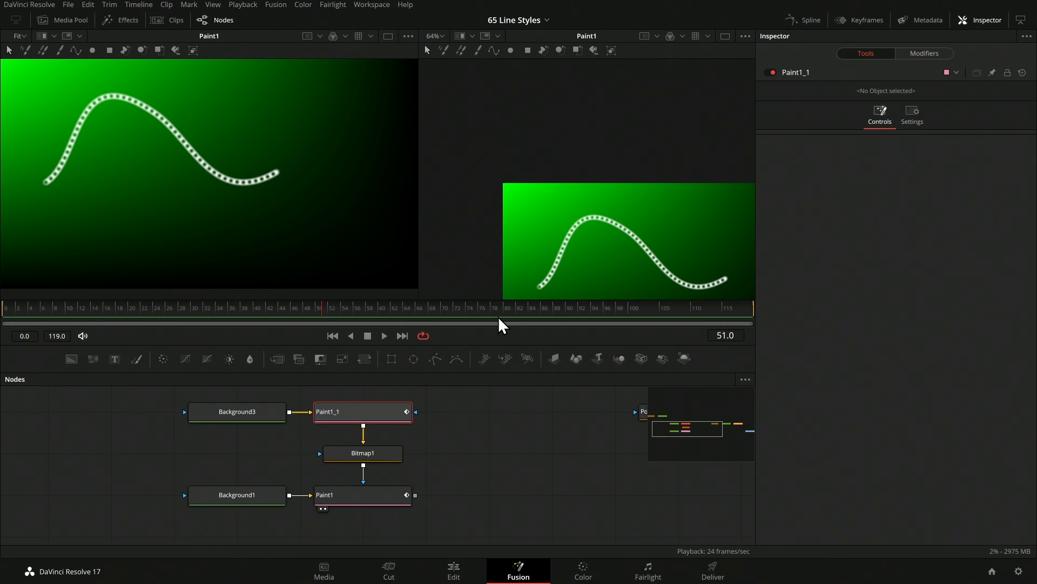
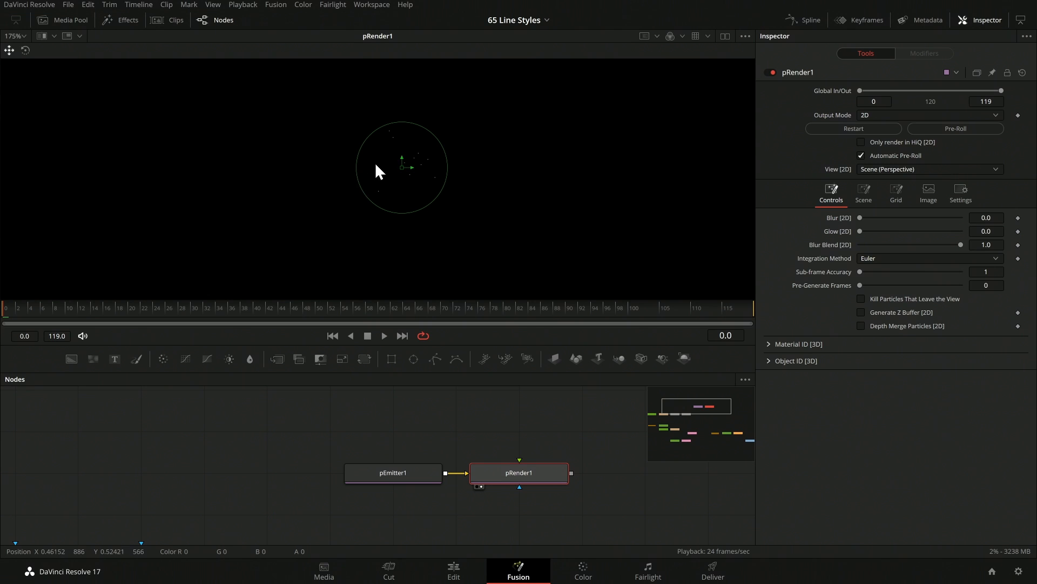
Set the emission region of pEmitter1 to Bezier
scroll(400, 156, "up", 3)
scroll(390, 167, "down", 5)
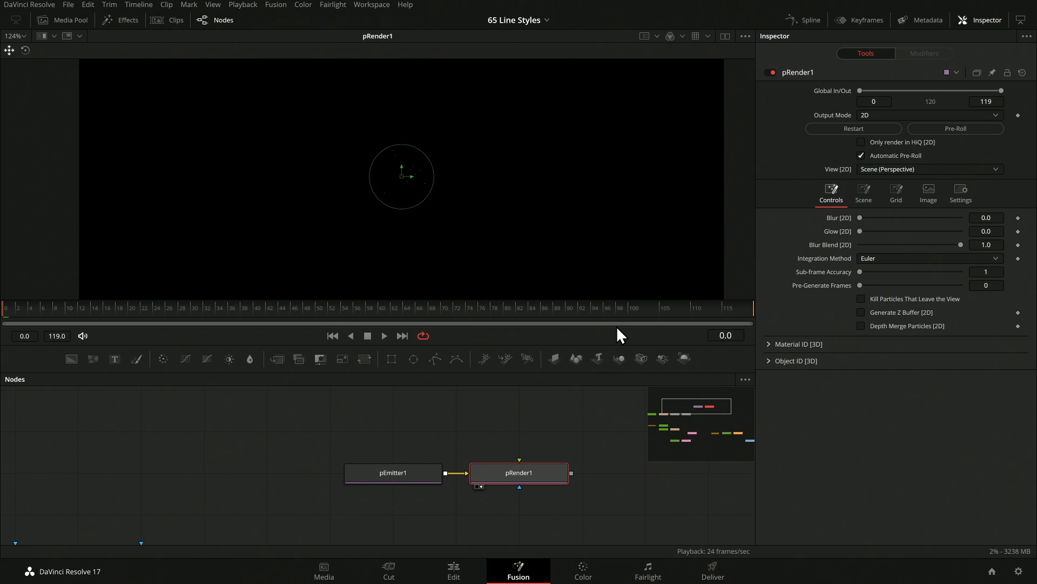
left_click(389, 475)
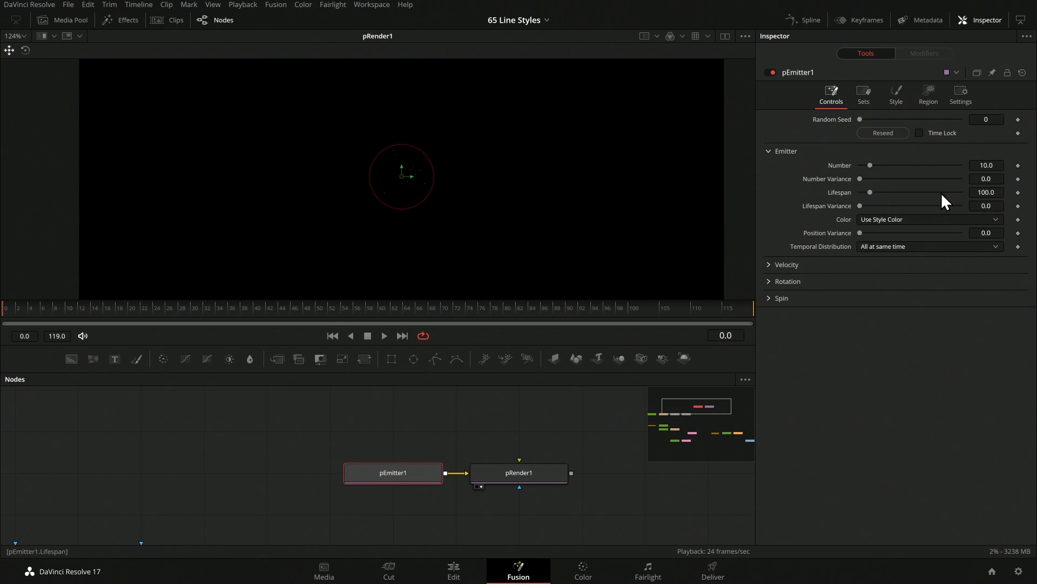
left_click(933, 91)
left_click(894, 132)
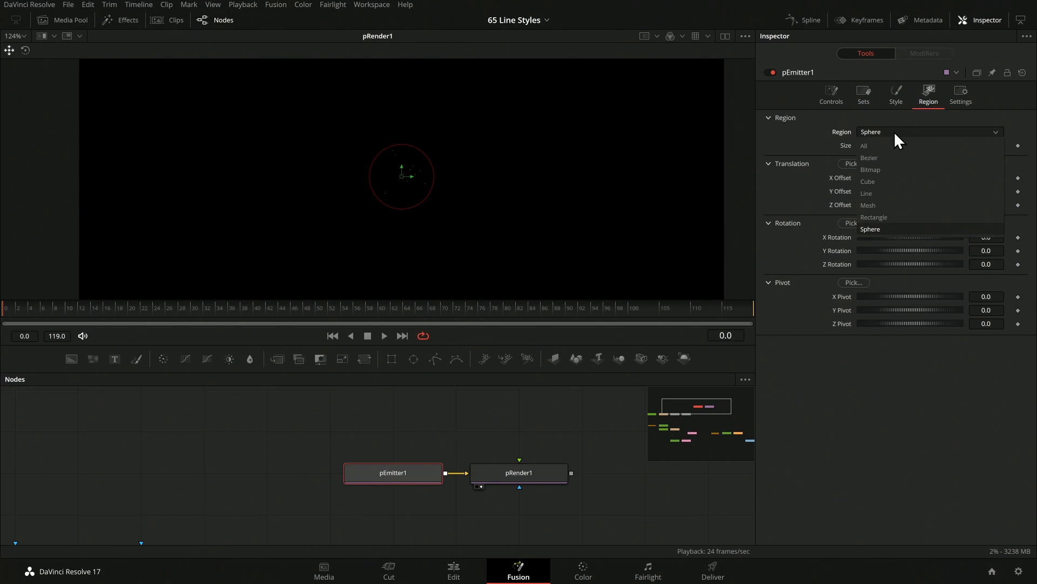
left_click(881, 159)
Draw a wavy four-point Bezier path across the frame as pEmitter1's emission region
left_click(336, 149)
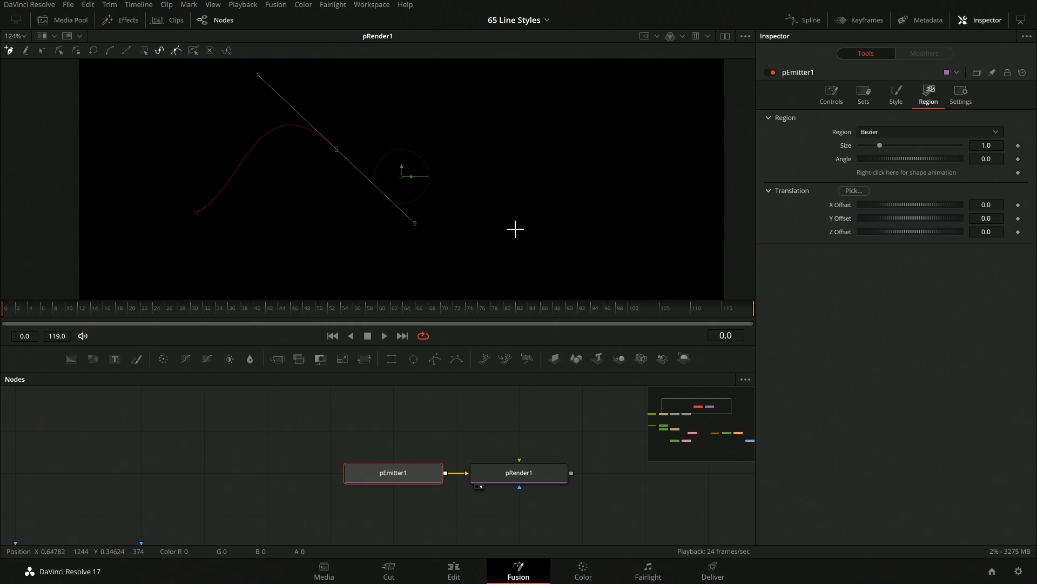
left_click(517, 224)
left_click(621, 105)
Play the particle animation and examine up close how the particles are distributed along the Bezier path
scroll(547, 155, "up", 5)
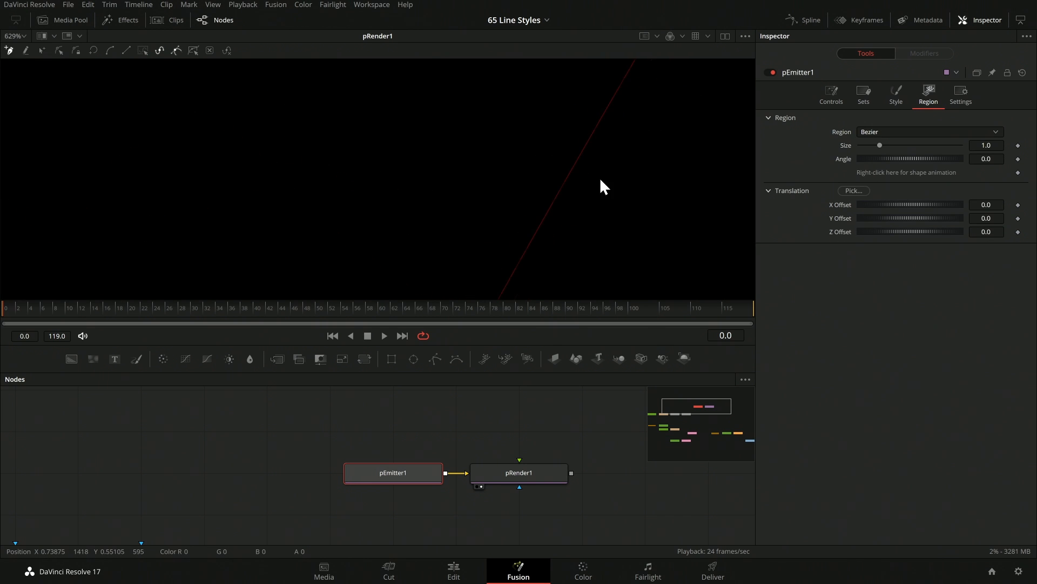
scroll(601, 168, "up", 1)
key("space")
scroll(582, 157, "down", 2)
scroll(581, 163, "down", 4)
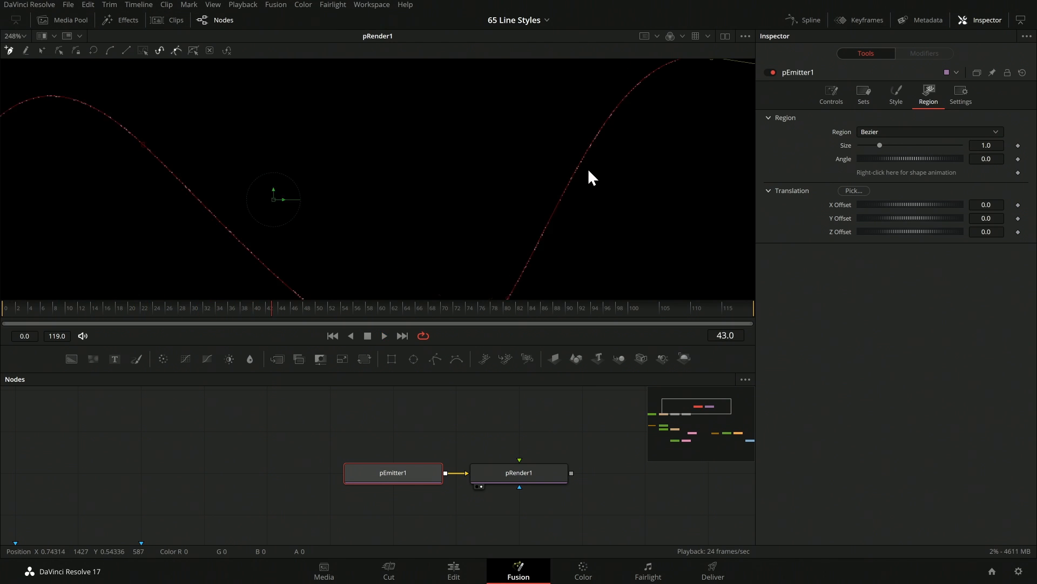
scroll(452, 195, "up", 5)
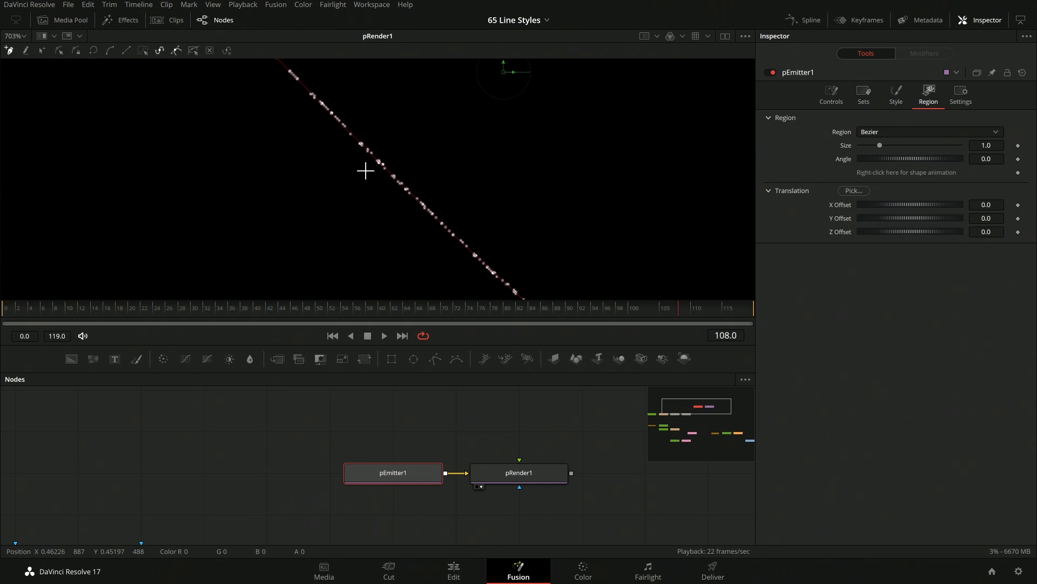
scroll(384, 173, "down", 5)
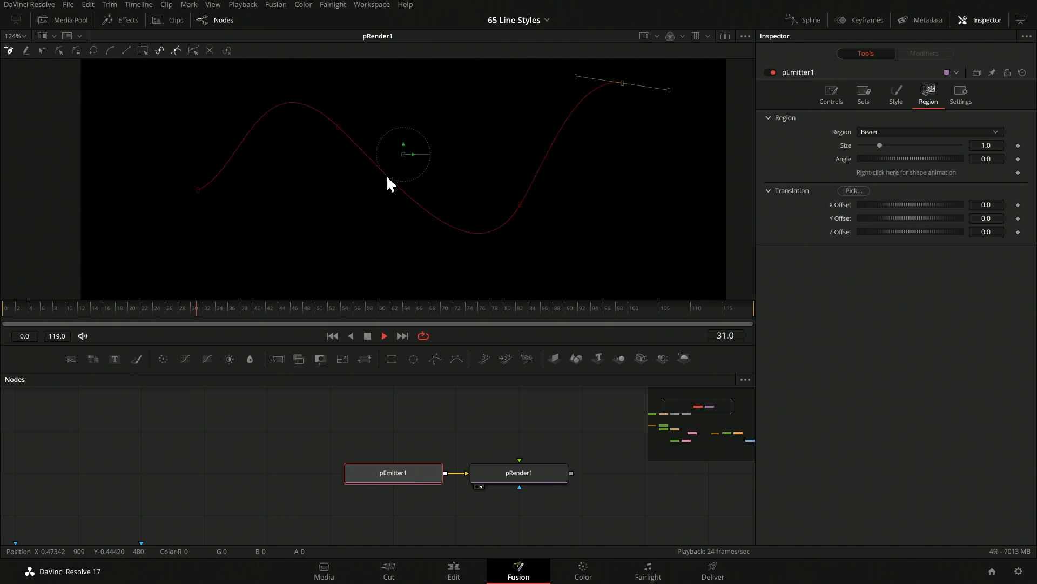
scroll(387, 174, "up", 6)
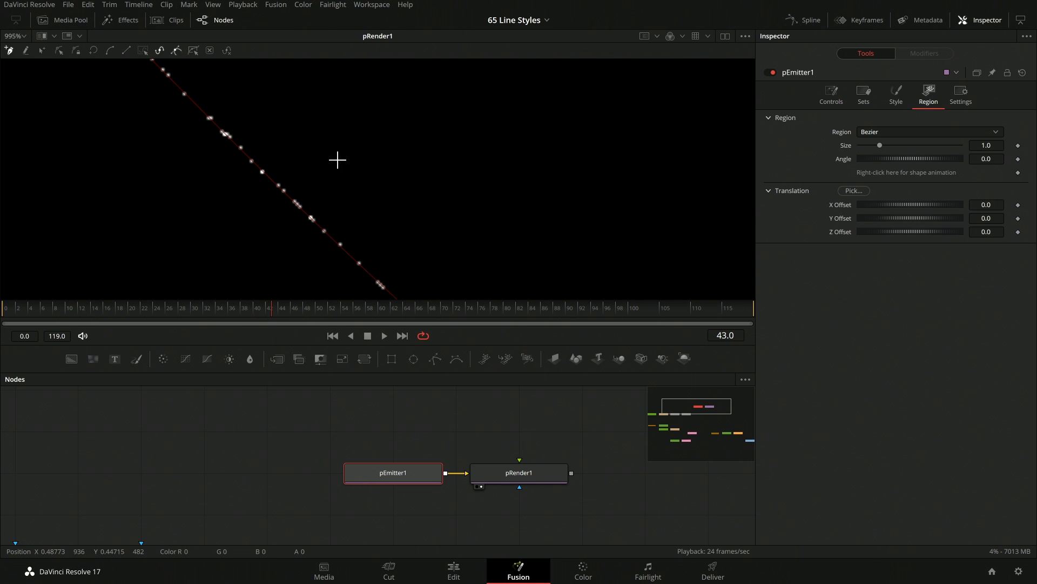
scroll(337, 160, "down", 6)
scroll(342, 165, "up", 2)
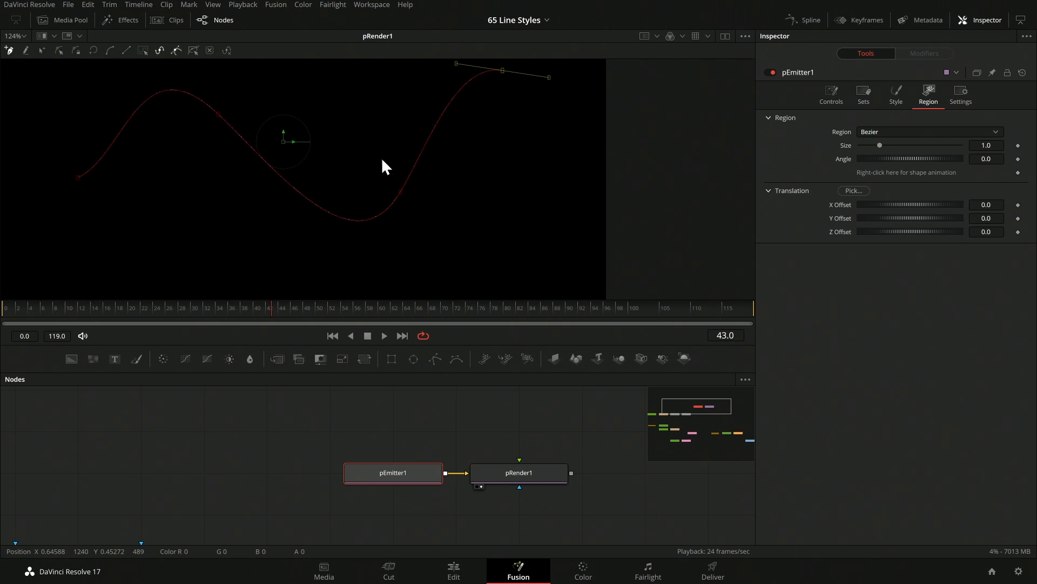
Move the Bezier path's last point down and check the connection options for the path's shape animation
left_click_drag(504, 69, 511, 160)
right_click(886, 171)
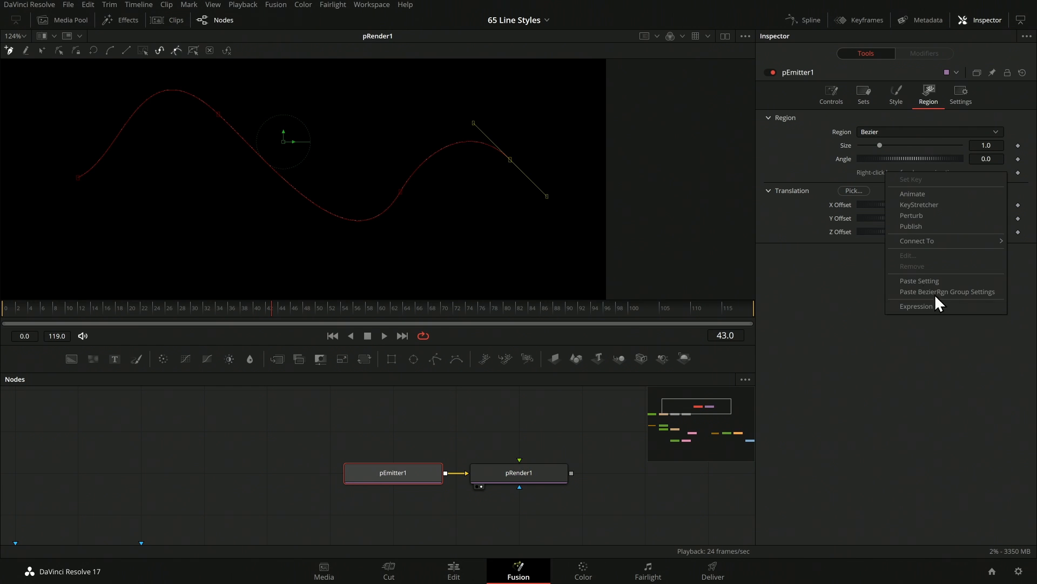
mouse_move(954, 242)
mouse_move(868, 243)
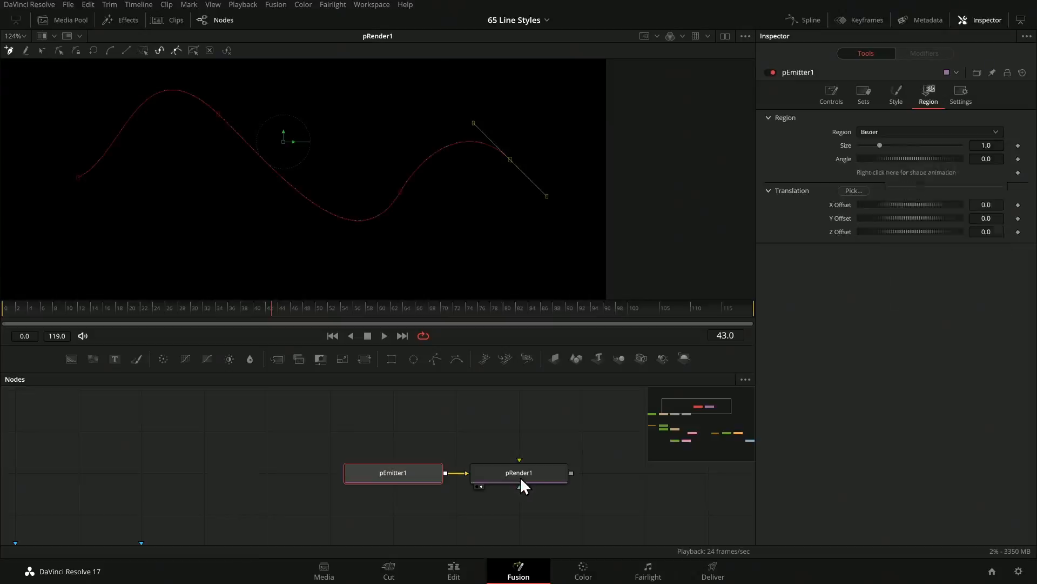
Try a higher scene zoom in pRender1 and reset it
left_click(520, 477)
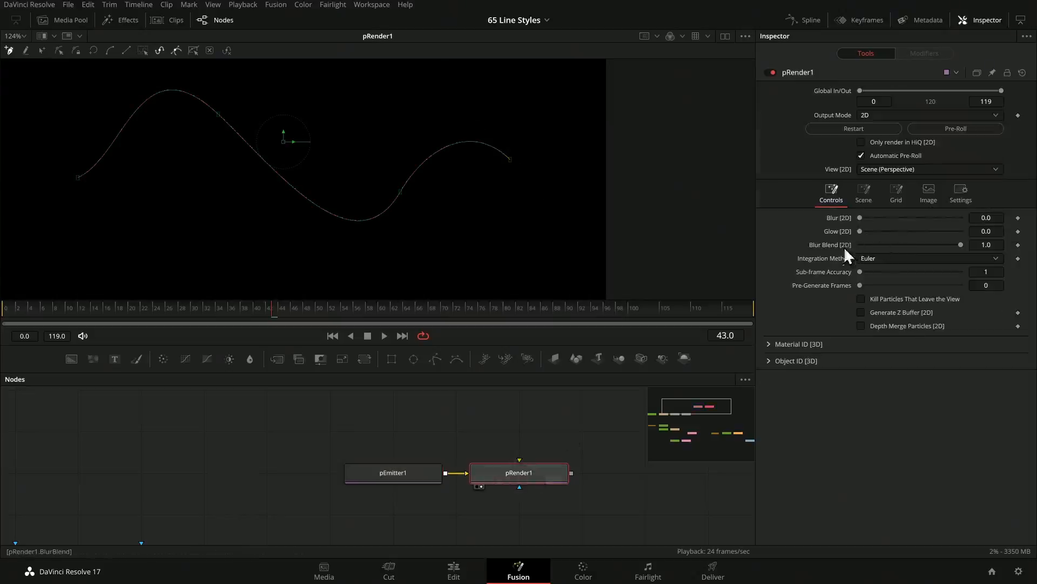
left_click(863, 194)
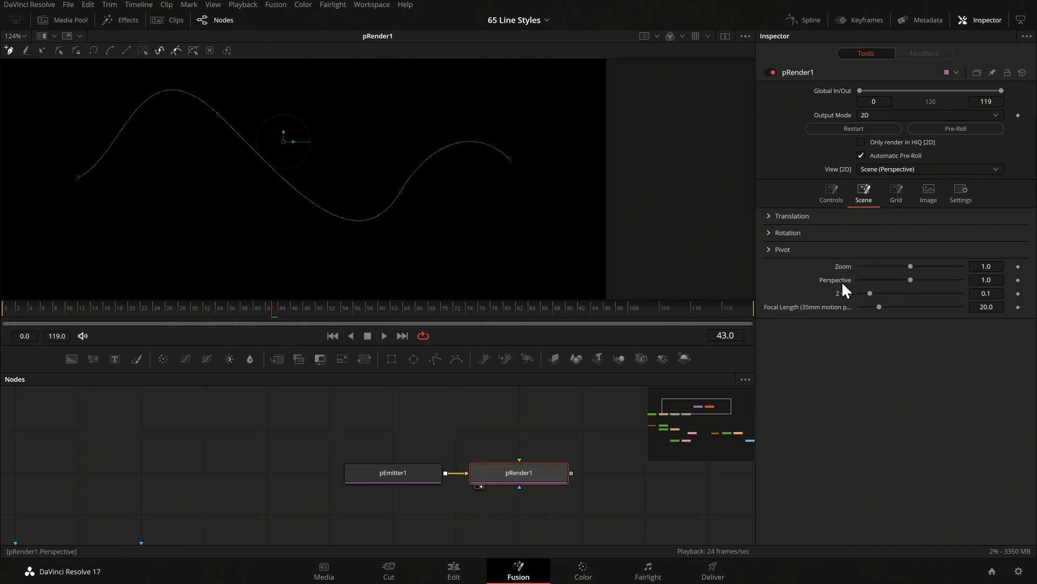
left_click_drag(912, 267, 948, 280)
left_click(910, 271)
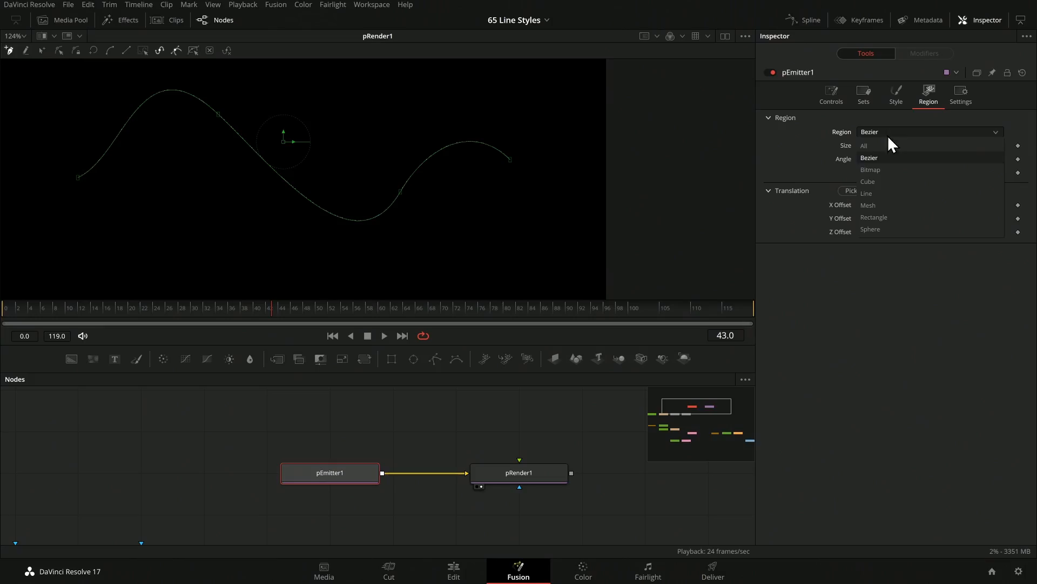
Change pEmitter1's region to Bitmap and add a Polygon node to the node area in front of it
left_click(884, 172)
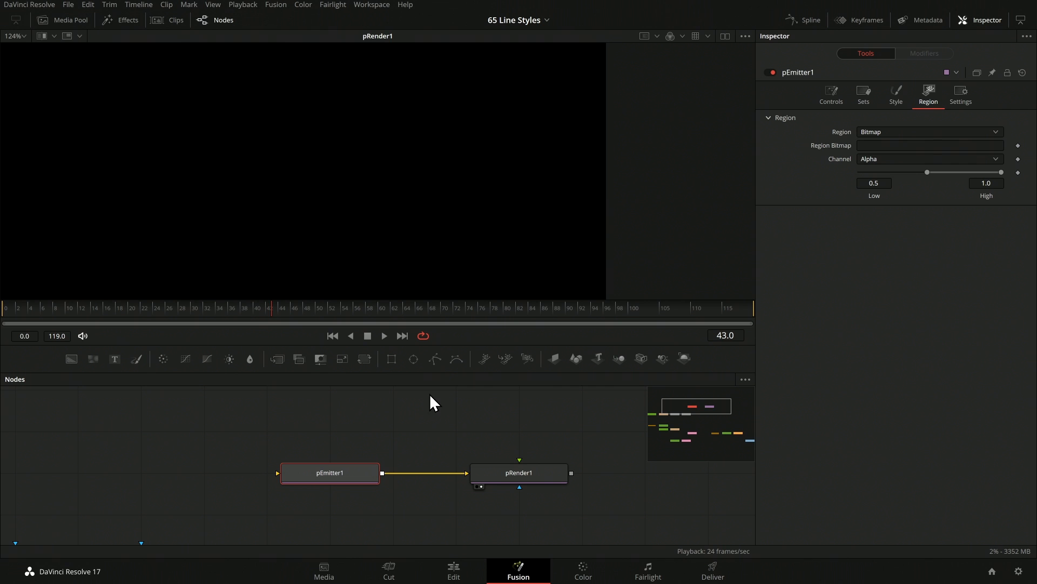
left_click_drag(440, 359, 189, 429)
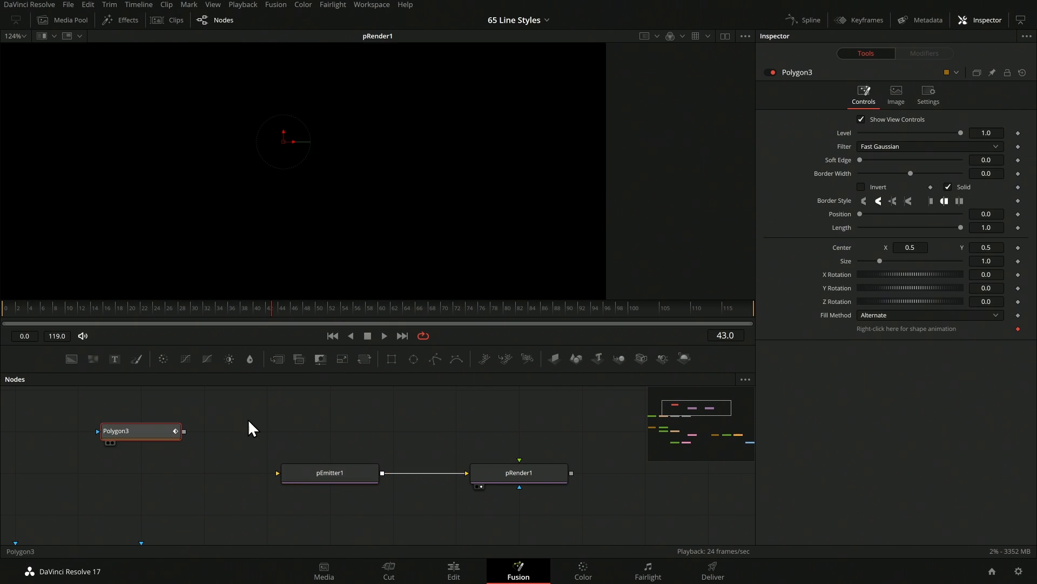
Draw a curved three-point line in Polygon3 with a border width of 0.039 and connect it to pEmitter1 as region bitmap
left_click(34, 239)
left_click(262, 157)
left_click(362, 226)
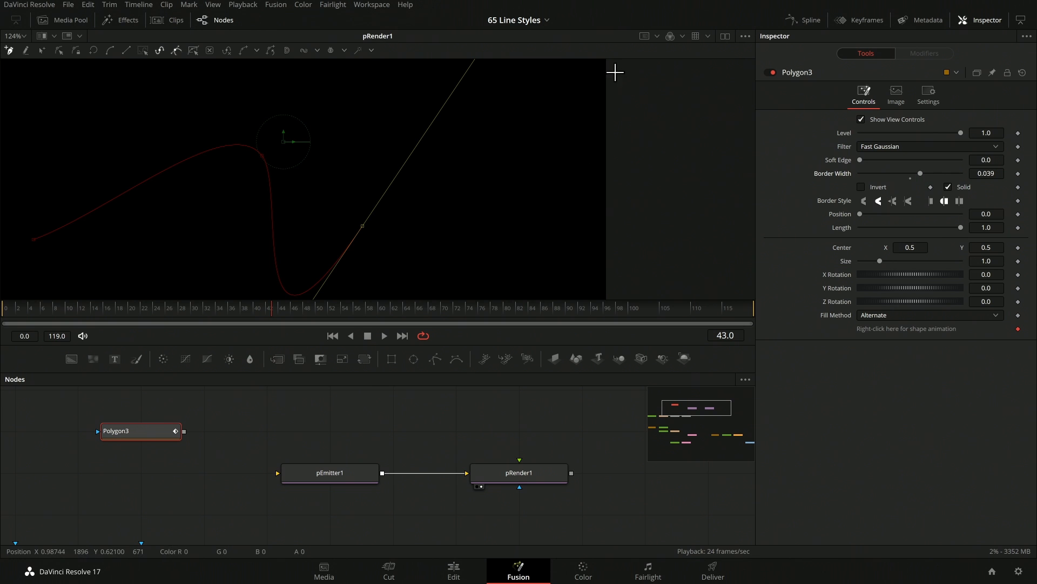
left_click(725, 35)
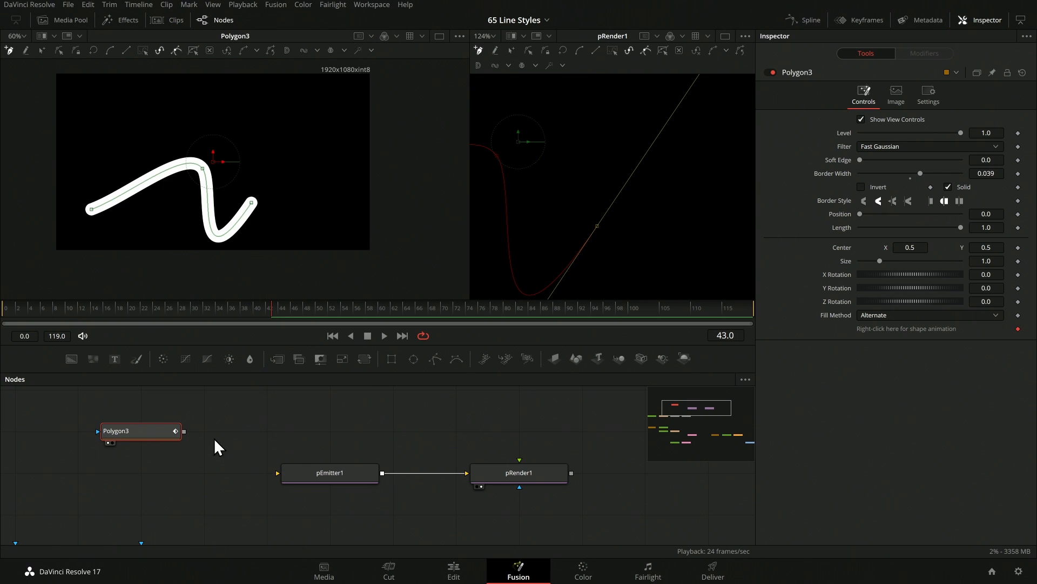
left_click_drag(183, 430, 290, 475)
scroll(589, 174, "down", 5)
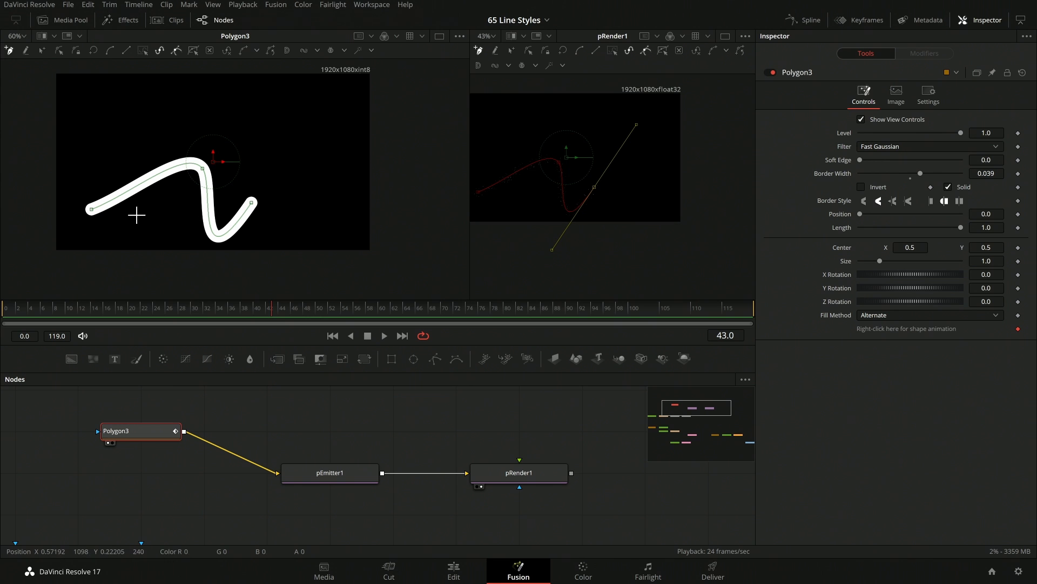
Reduce Polygon3's border width to 0.022
scroll(529, 173, "up", 8)
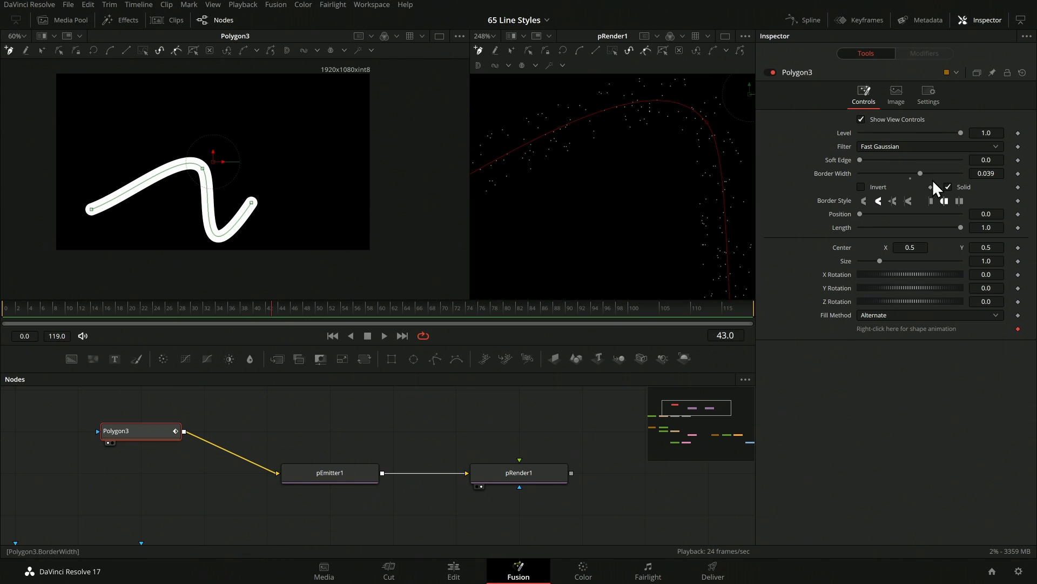
mouse_move(919, 171)
left_mouse_down()
mouse_move(948, 172)
mouse_move(916, 173)
left_mouse_up()
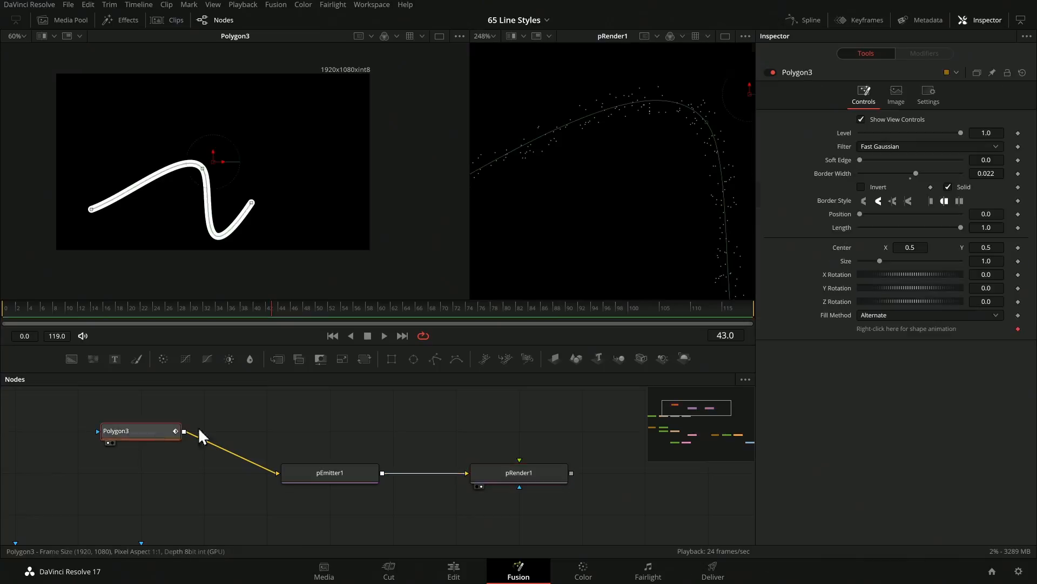
Remove Polygon3's polyline animation and move the curve's last point up and outward, near the frame's upper corner
right_click(925, 330)
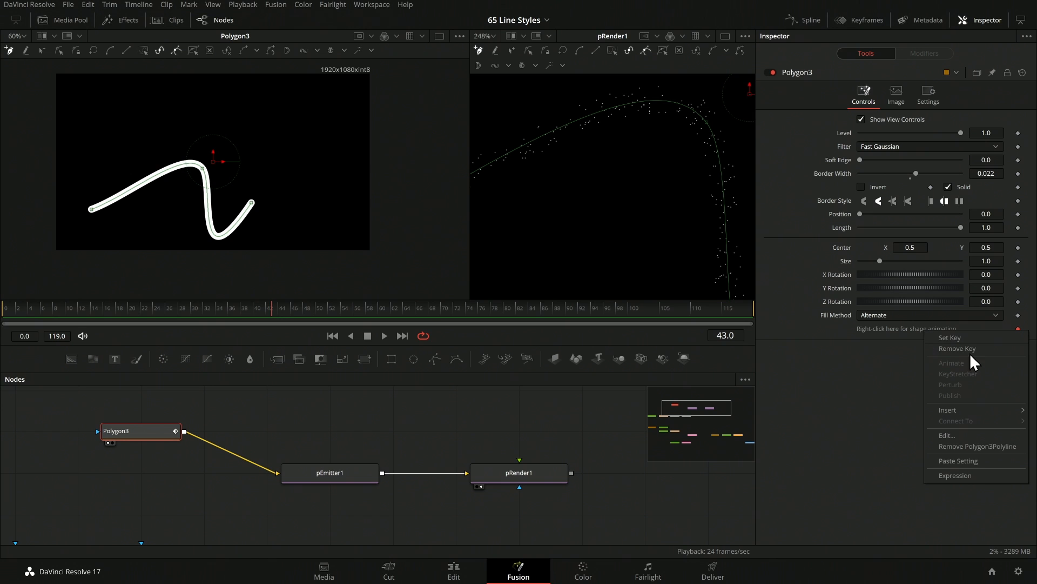
left_click(974, 449)
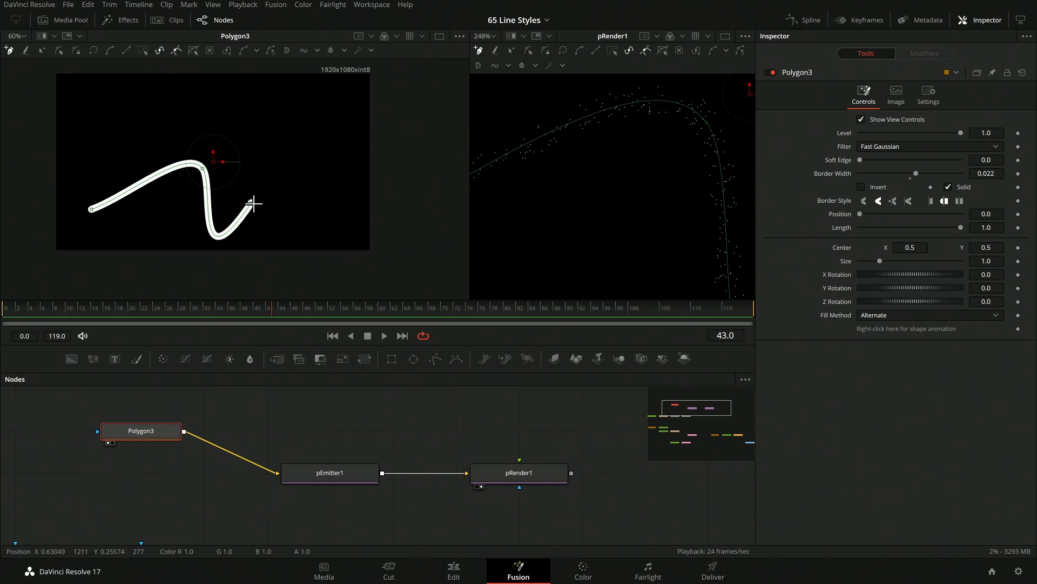
left_click_drag(254, 202, 295, 120)
scroll(637, 144, "down", 3)
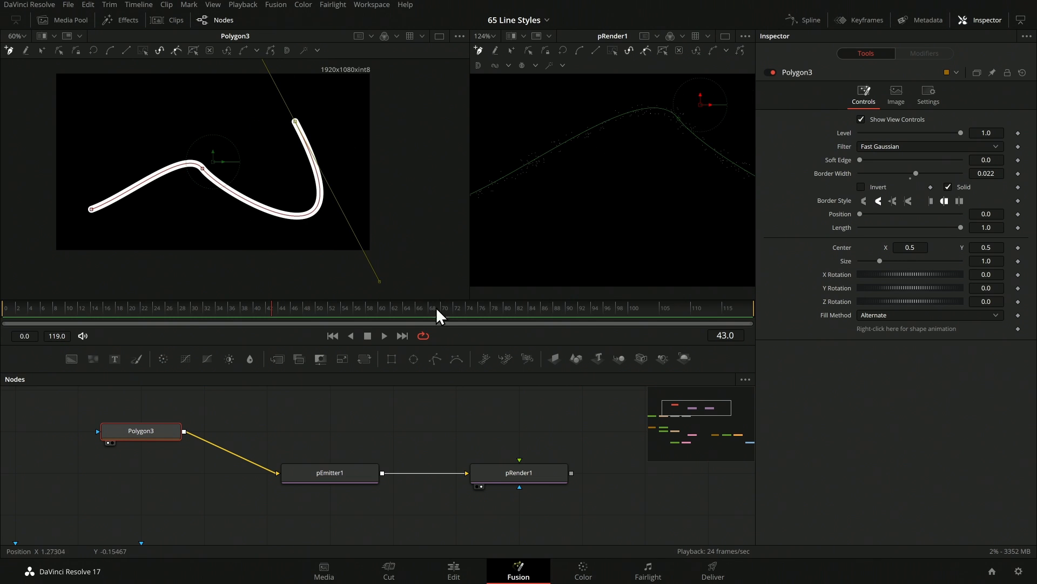
At frame 0, set pEmitter1's particle number to 1000
left_click(361, 474)
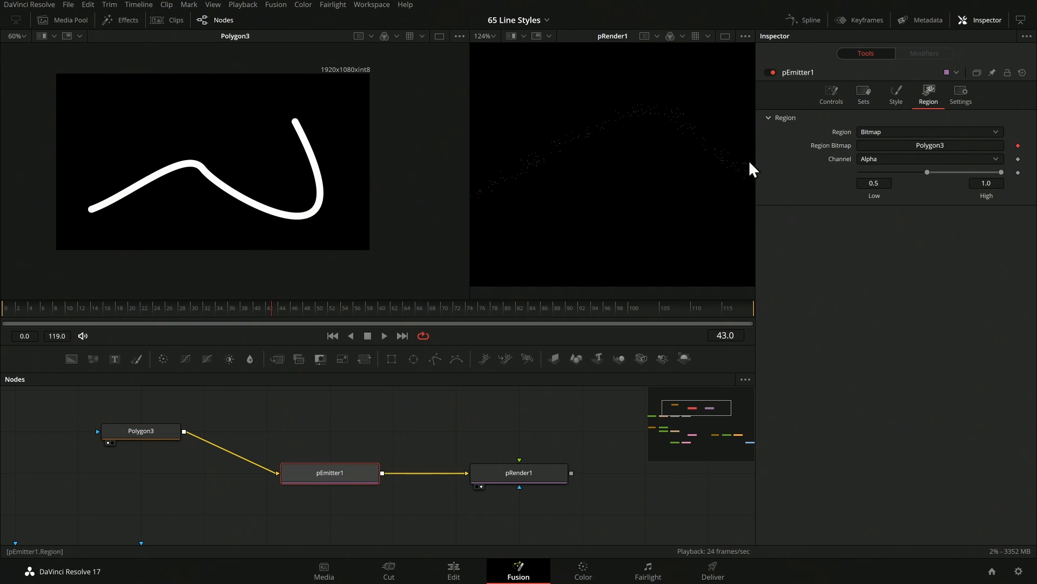
left_click(3, 318)
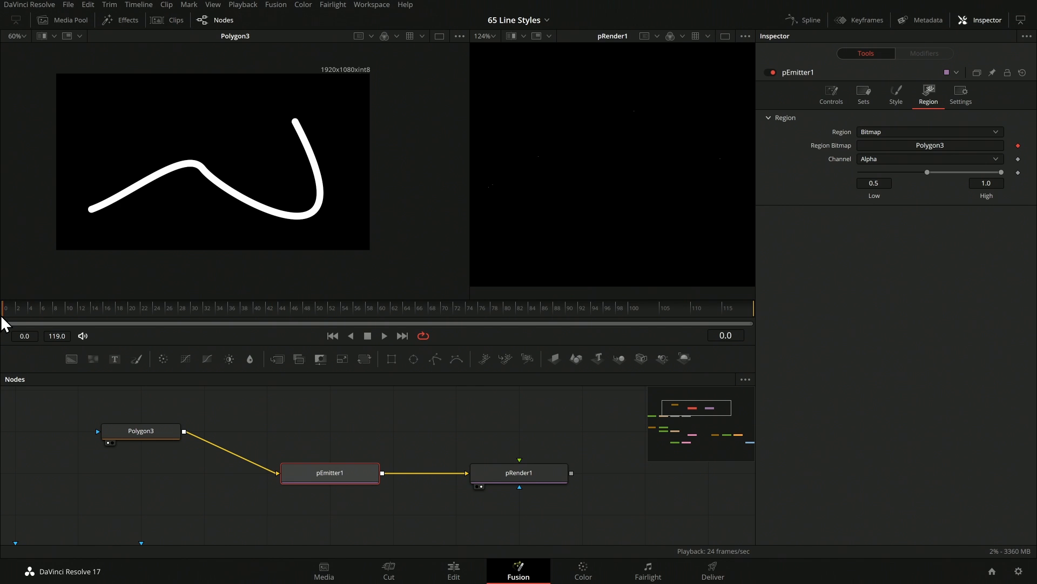
left_click(846, 102)
left_click_drag(876, 168, 967, 167)
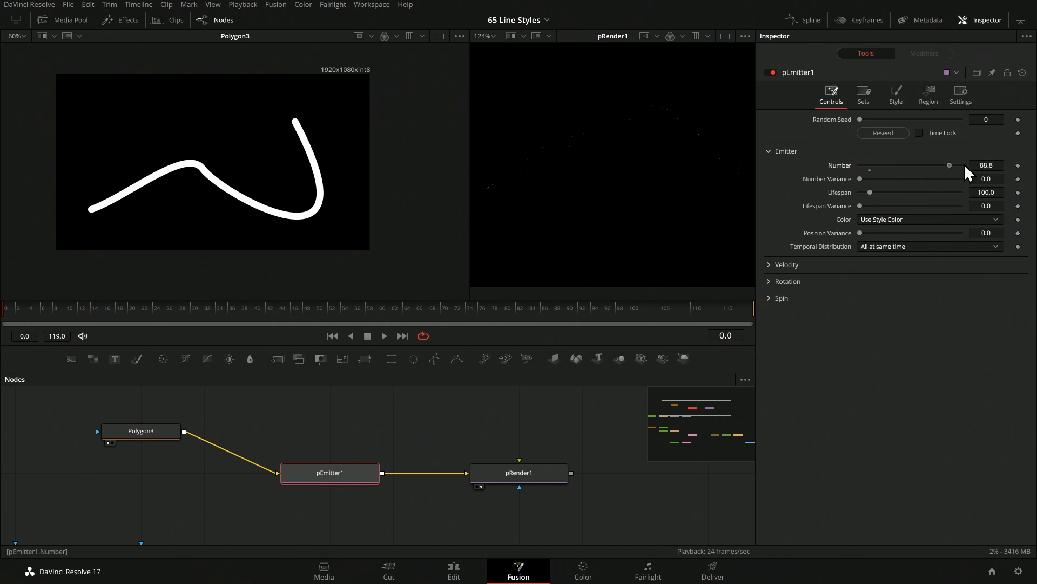
left_click(985, 164)
type("000.0")
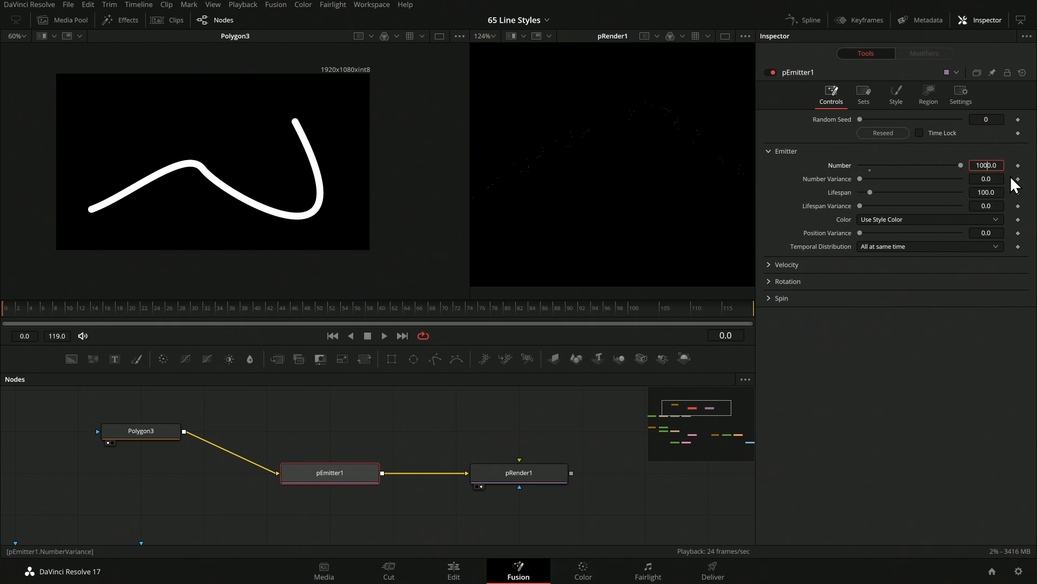
key("Tab")
scroll(627, 143, "down", 2)
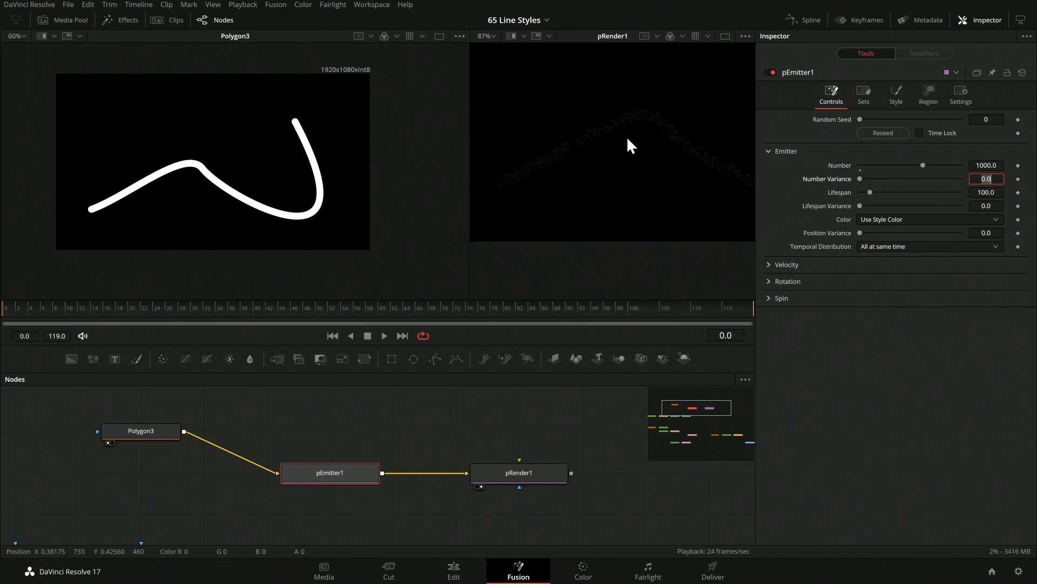
Add a Glow node after pRender1
left_click(541, 474)
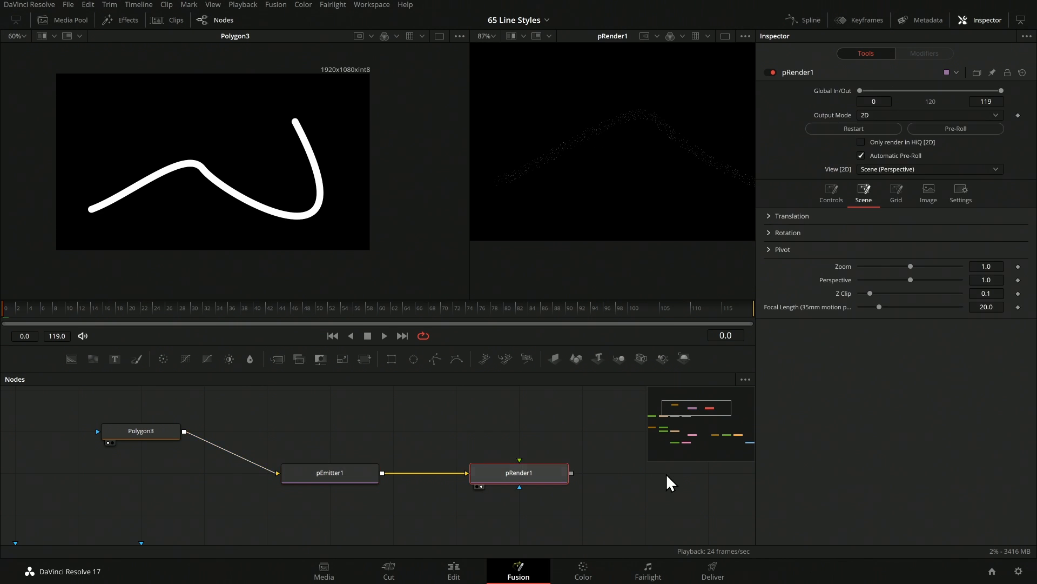
key("shift+space")
type("time")
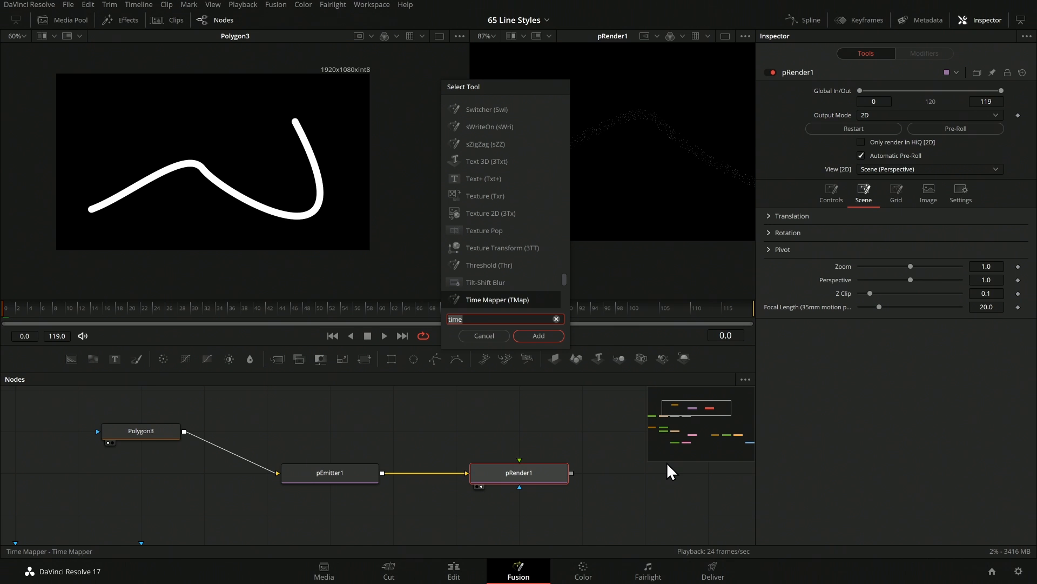
key("BackSpace")
key("BackSpace")
key("BackSpace")
key("BackSpace")
type("glow")
key("Return")
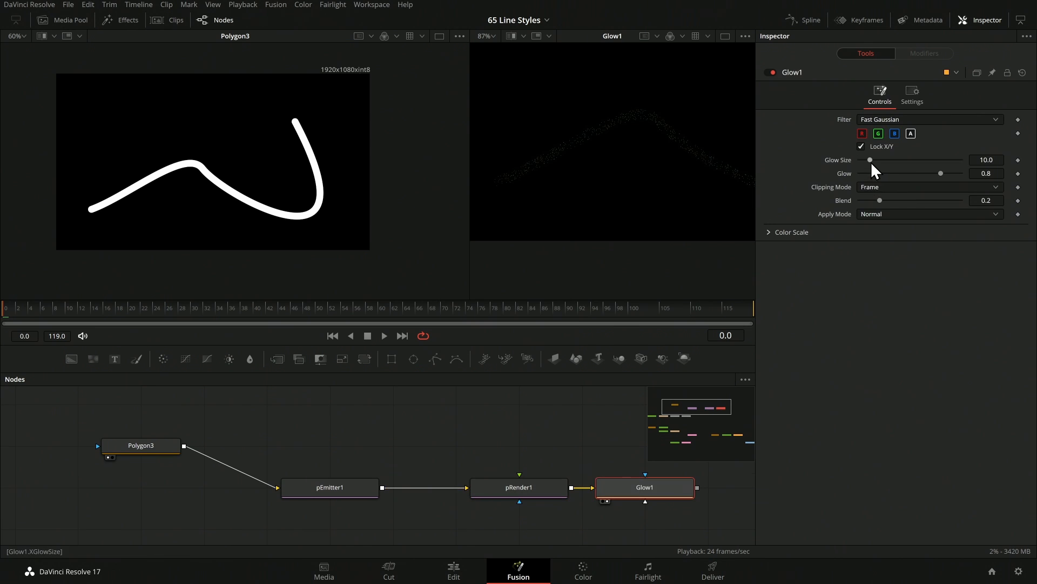
Set the glow amount of Glow1 to 0.963
left_click_drag(941, 173, 962, 174)
scroll(624, 127, "down", 5)
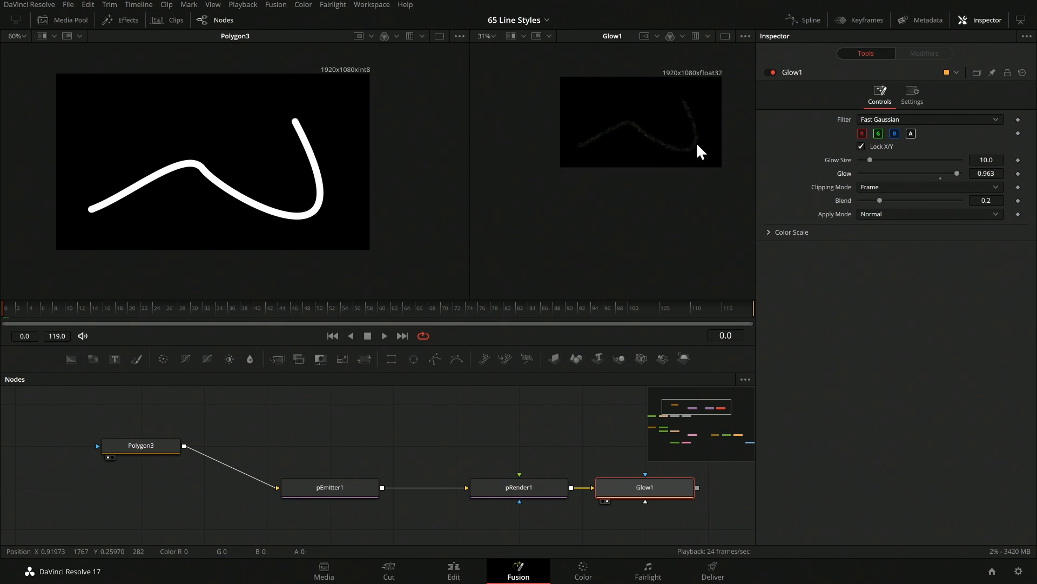
scroll(663, 145, "up", 5)
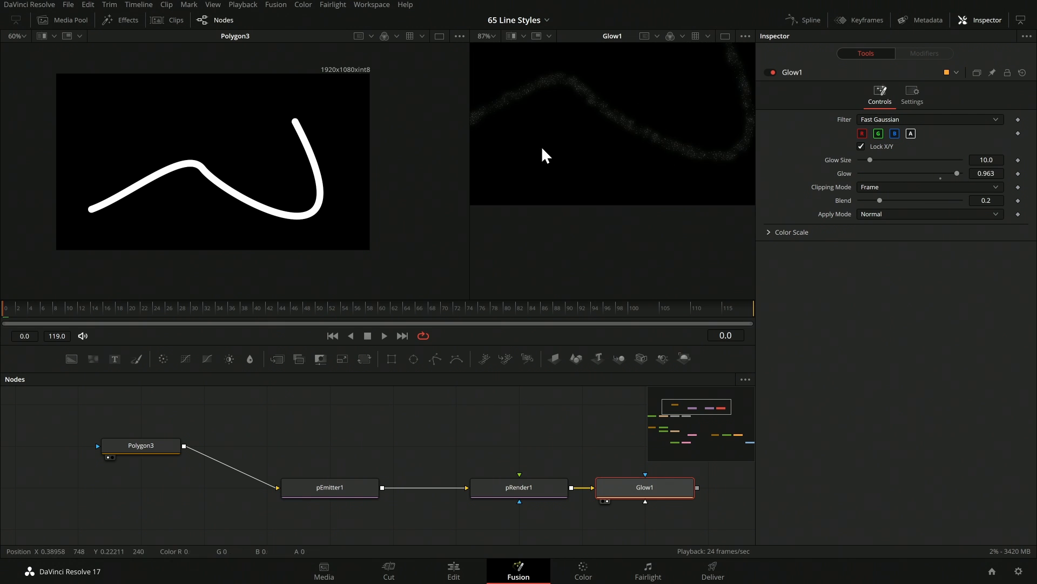
Set pEmitter1's particle lifespan to 120 frames
left_click(499, 492)
left_click(352, 492)
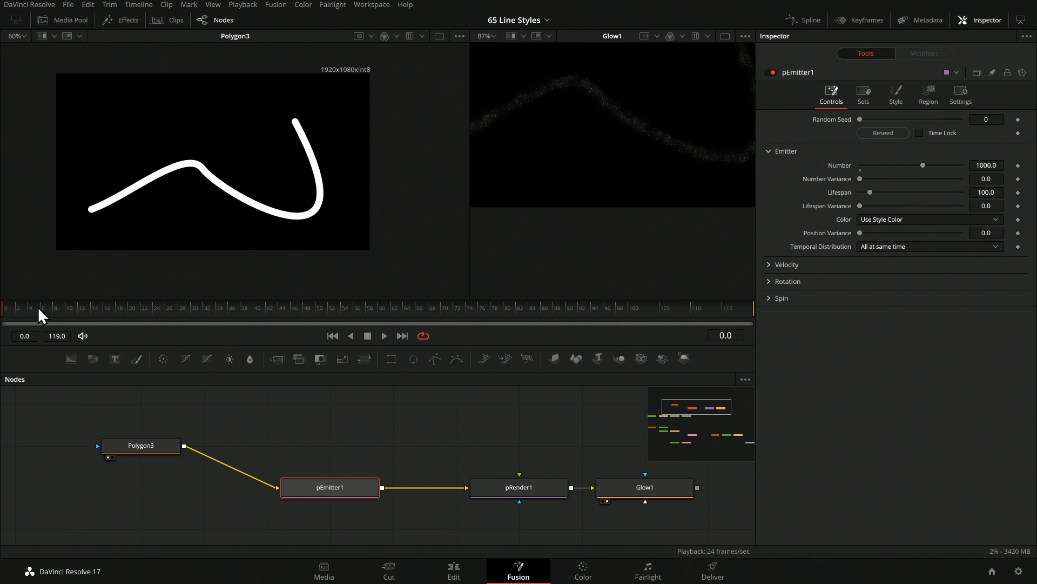
left_click_drag(680, 323, 787, 319)
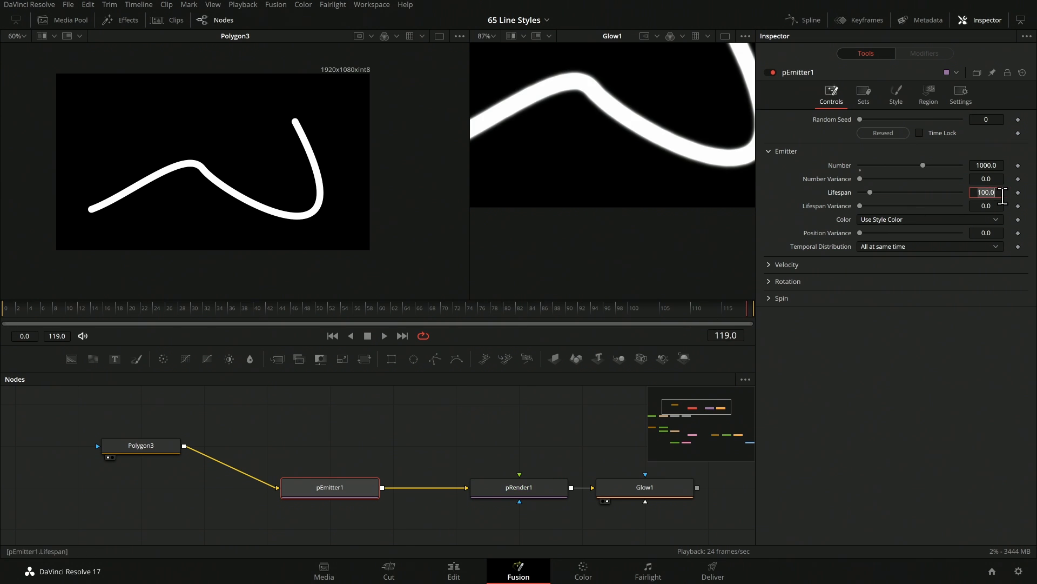
left_click(1002, 196)
type("120")
key("Tab")
Keyframe pEmitter1's particle number at 1000 on frame 0 and 0 on frame 1, and check the particles through the last frame
left_click_drag(32, 311, 1, 312)
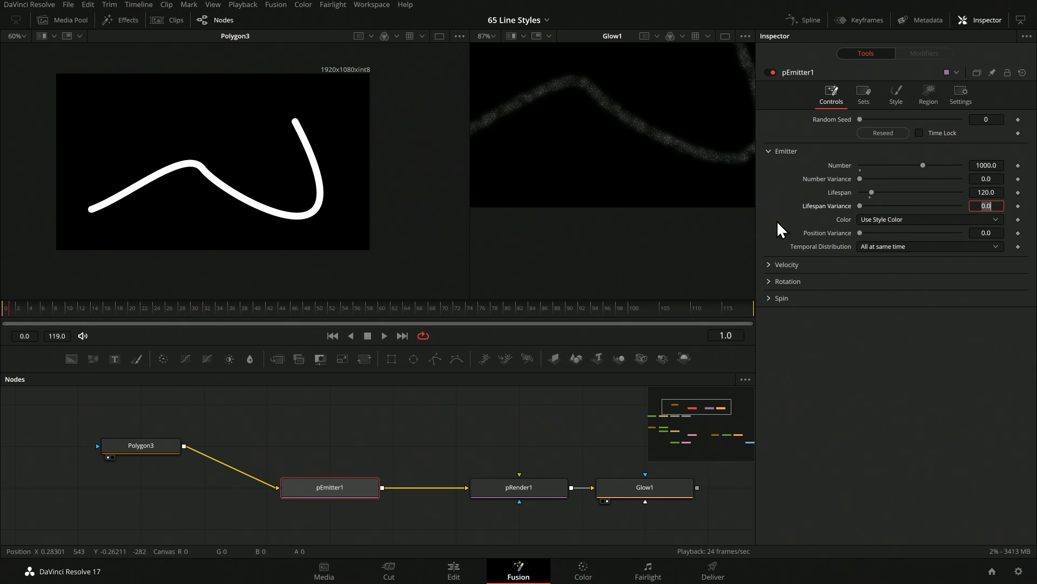
left_click(1019, 166)
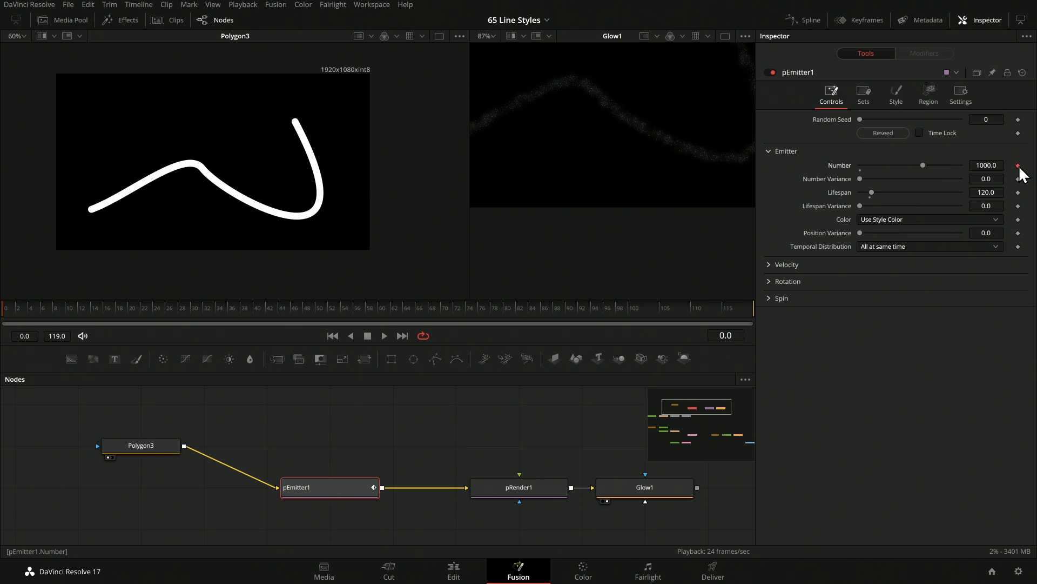
left_click(987, 165)
type("0")
key("Tab")
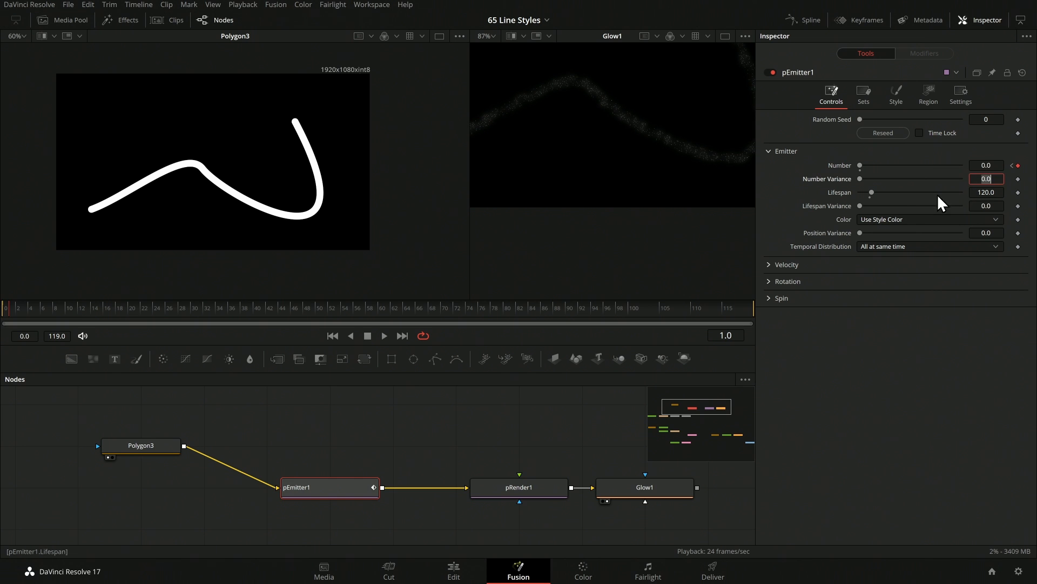
left_click_drag(486, 311, 793, 304)
Try removing green from pEmitter1's particle style color and undo it
left_click(898, 97)
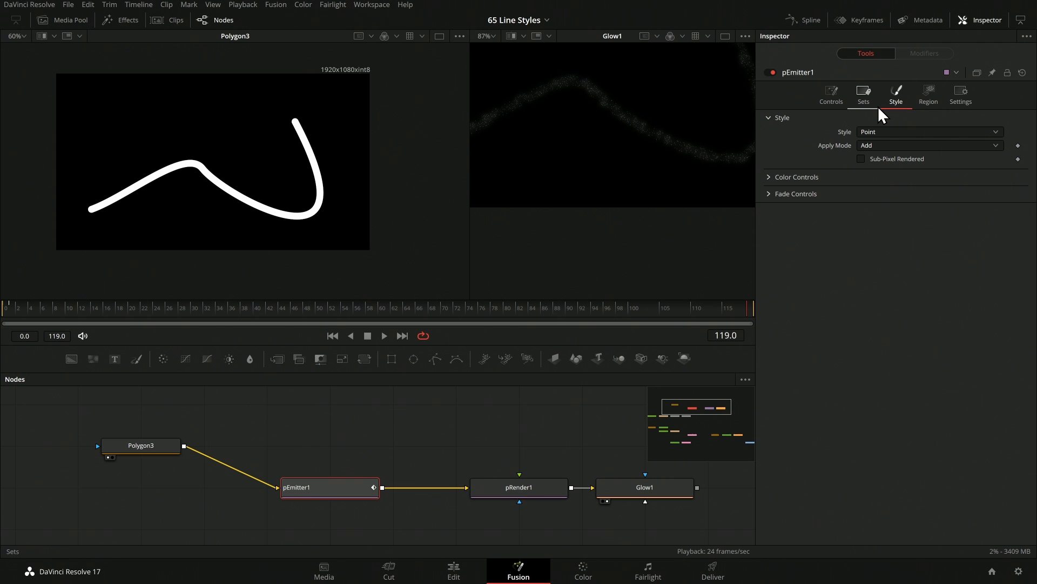
left_click(769, 177)
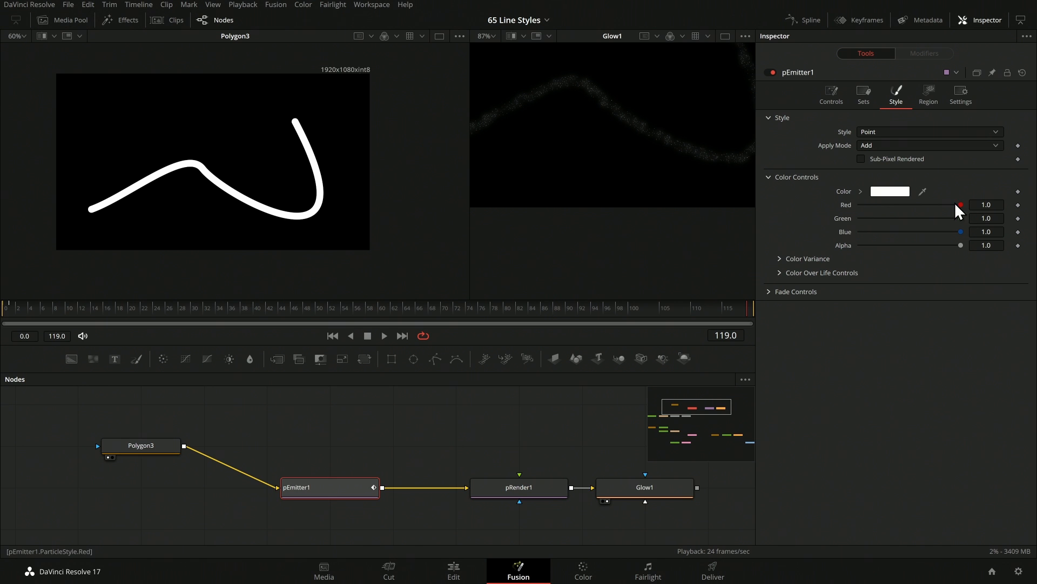
left_click_drag(960, 217, 856, 220)
key("ctrl+z")
Build pEmitter1's Color Over Life gradient from white through magenta at about 0.25 and cyan to green at 1.0
left_click(781, 272)
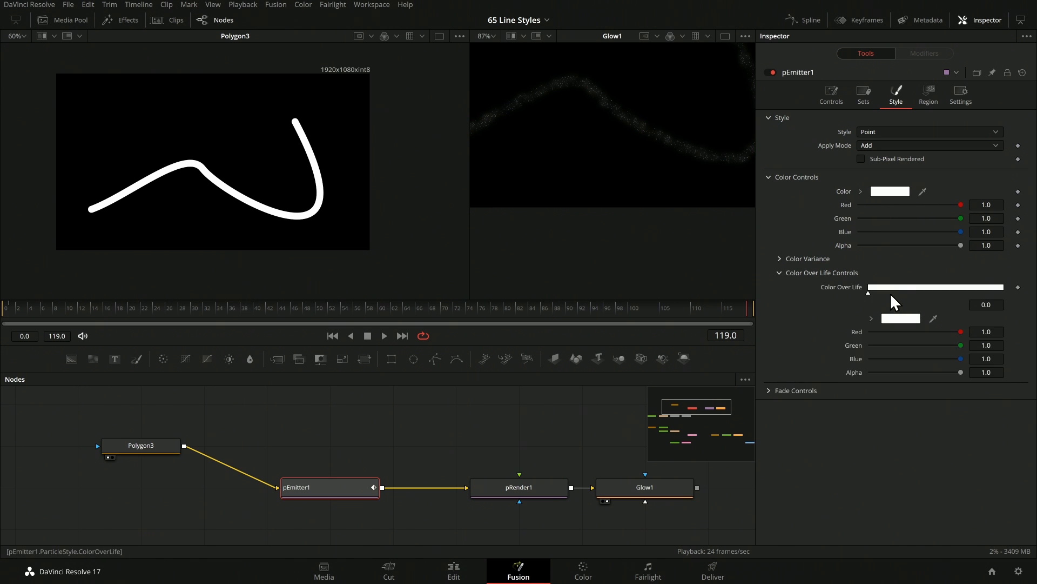
left_click(903, 287)
left_click_drag(960, 345, 867, 345)
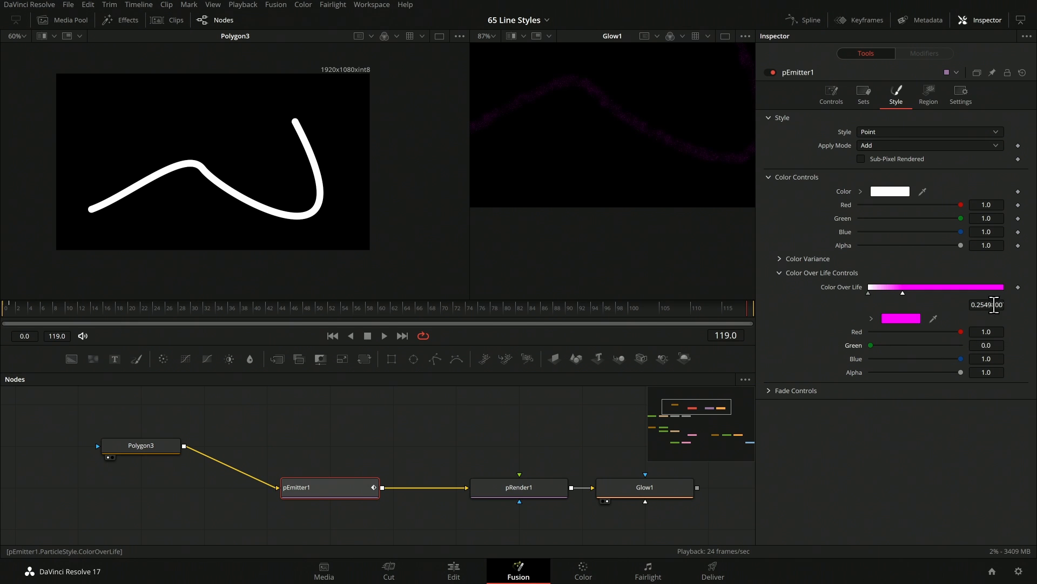
mouse_move(960, 331)
left_mouse_down()
mouse_move(884, 331)
mouse_move(958, 345)
left_mouse_up()
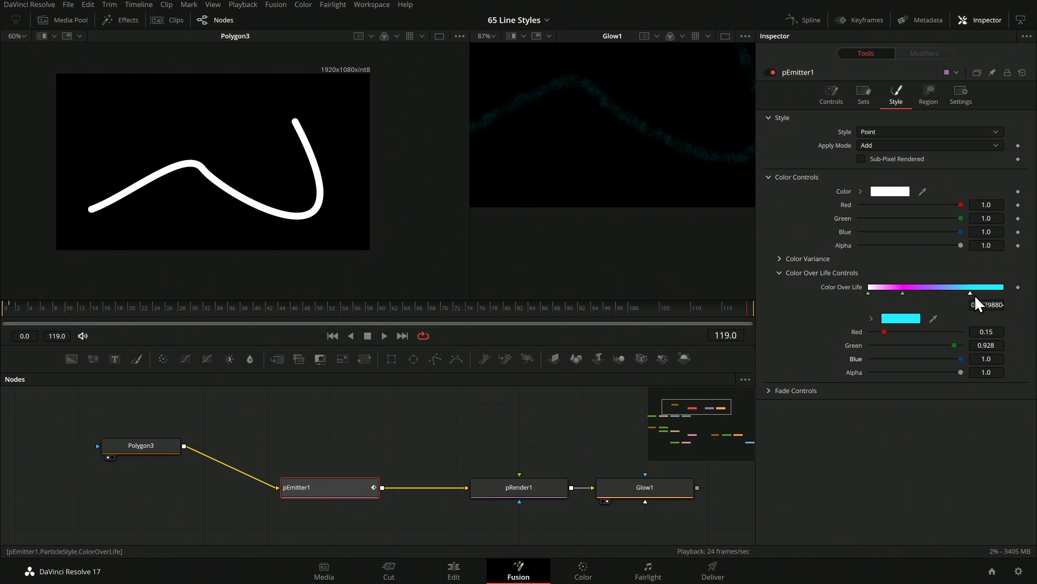
left_click_drag(1002, 295, 1006, 295)
left_click_drag(960, 358, 832, 362)
Play the animation and examine how the particle colors change along the line in Glow1
key("space")
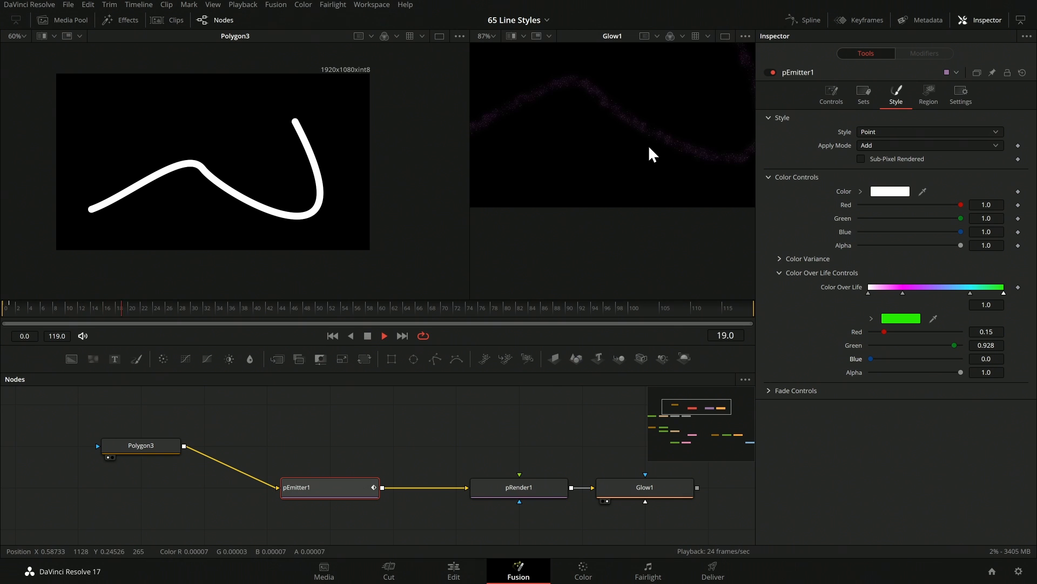
scroll(648, 145, "down", 4)
scroll(653, 135, "up", 5)
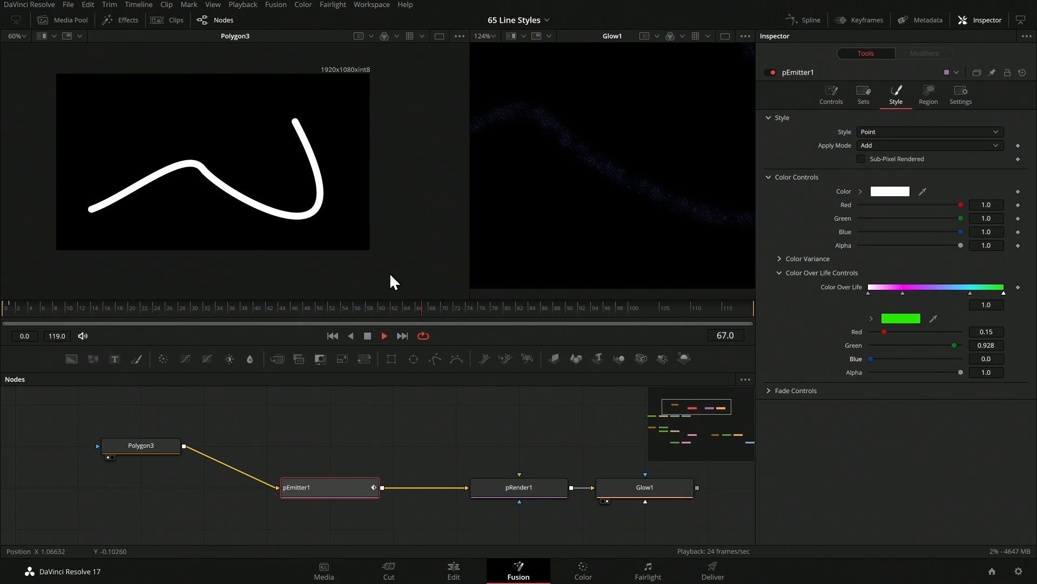
key("space")
left_click_drag(423, 442, 487, 451)
scroll(618, 163, "down", 4)
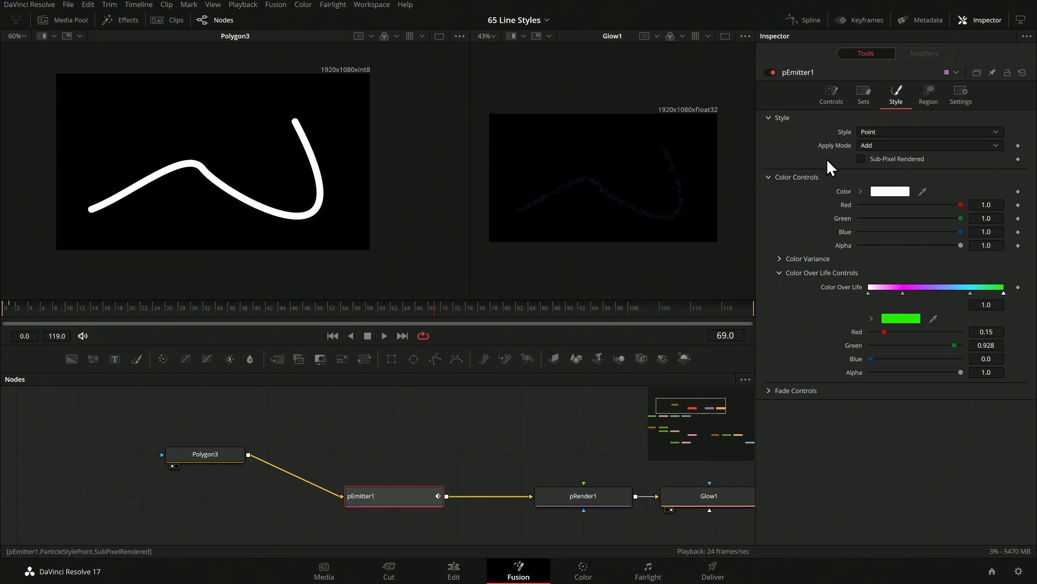
Set pEmitter1's velocity variance to 0.033 and review the particles from frame 0
left_click(832, 100)
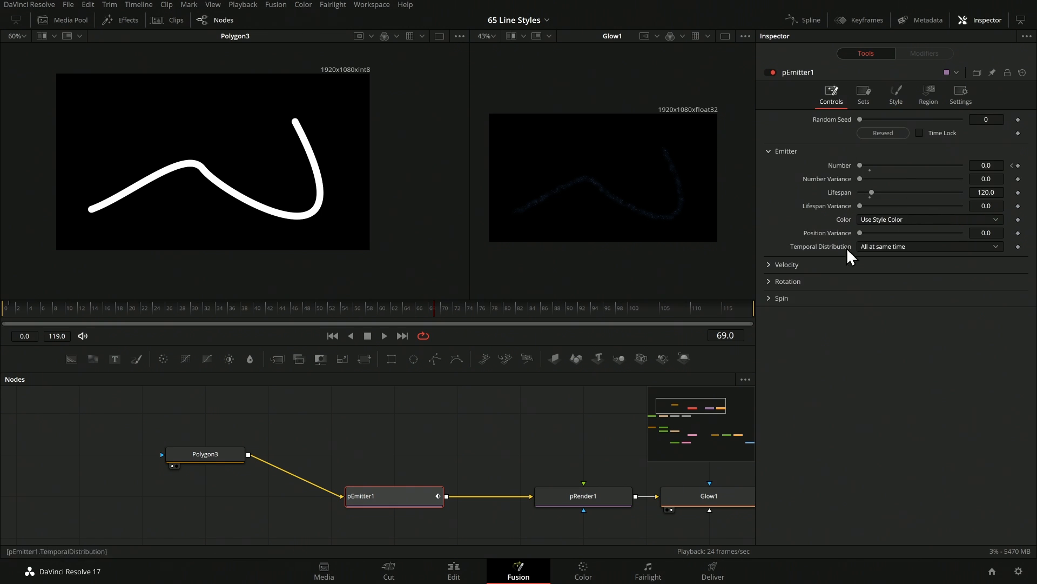
left_click(770, 266)
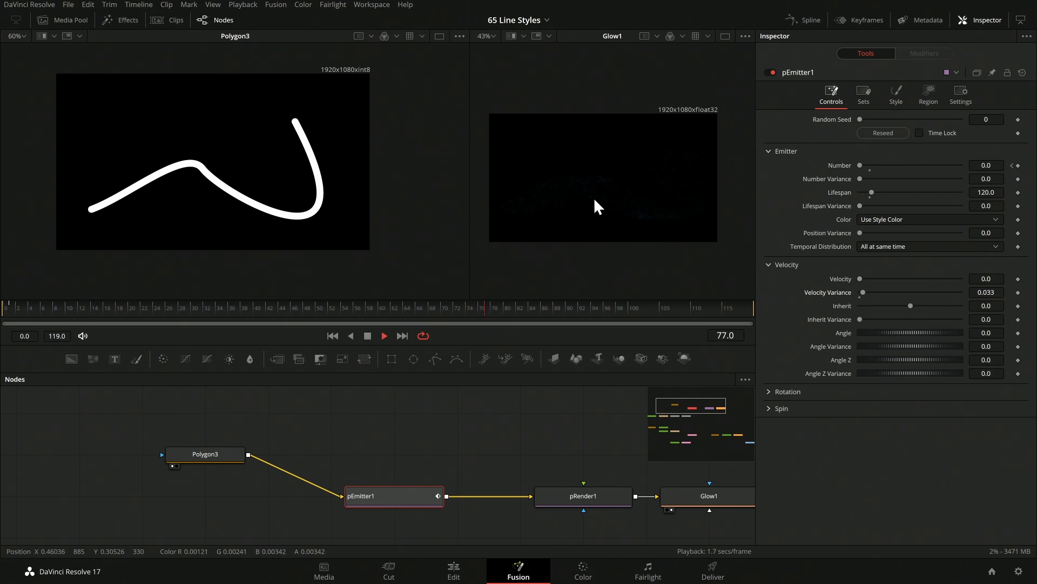
left_click_drag(95, 309, 1, 310)
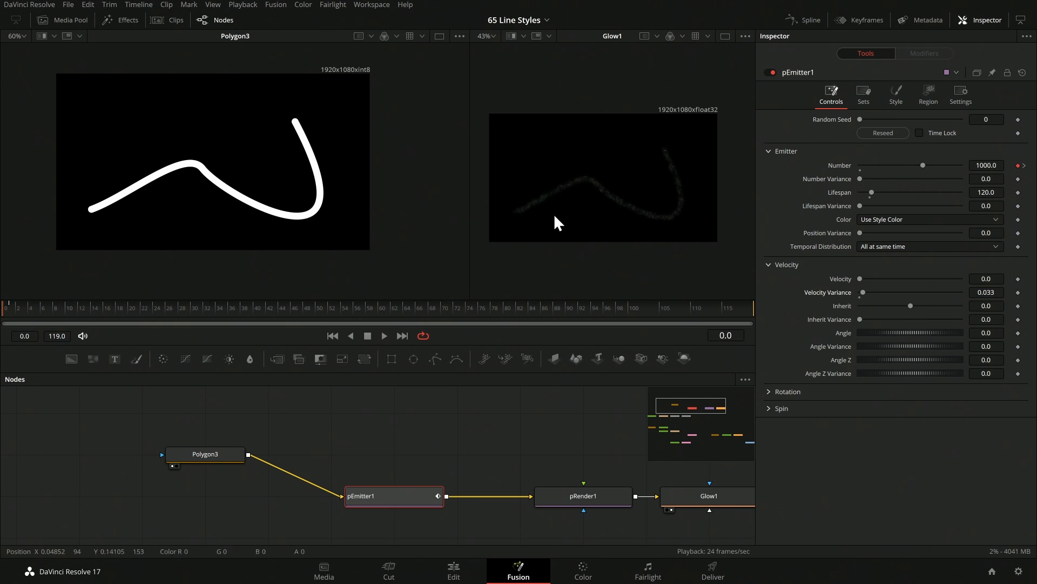
Remove the keyframes from pEmitter1's particle number and set the number to 200
left_click(1024, 165)
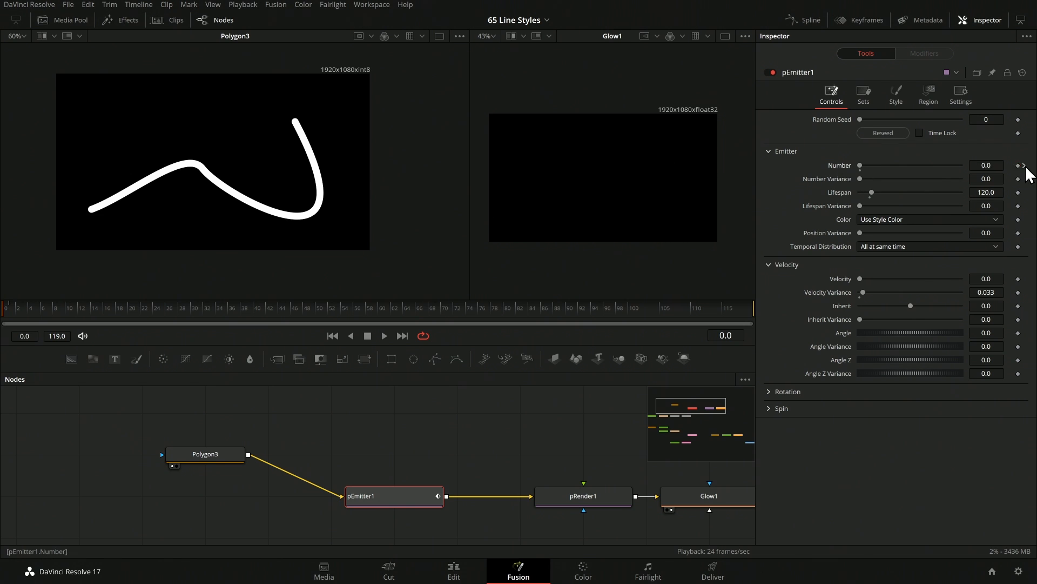
left_click(1019, 165)
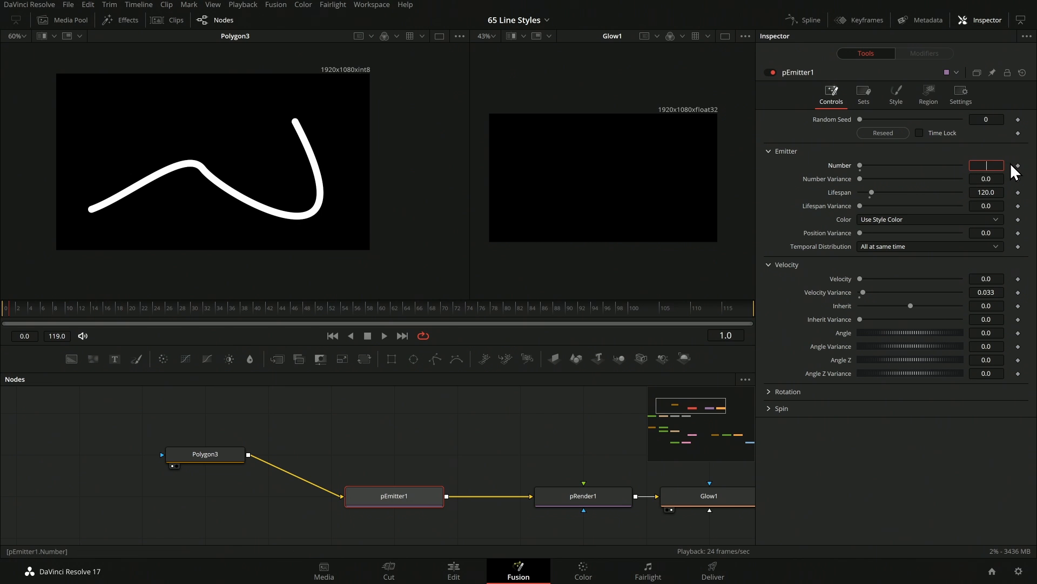
type("200")
key("Tab")
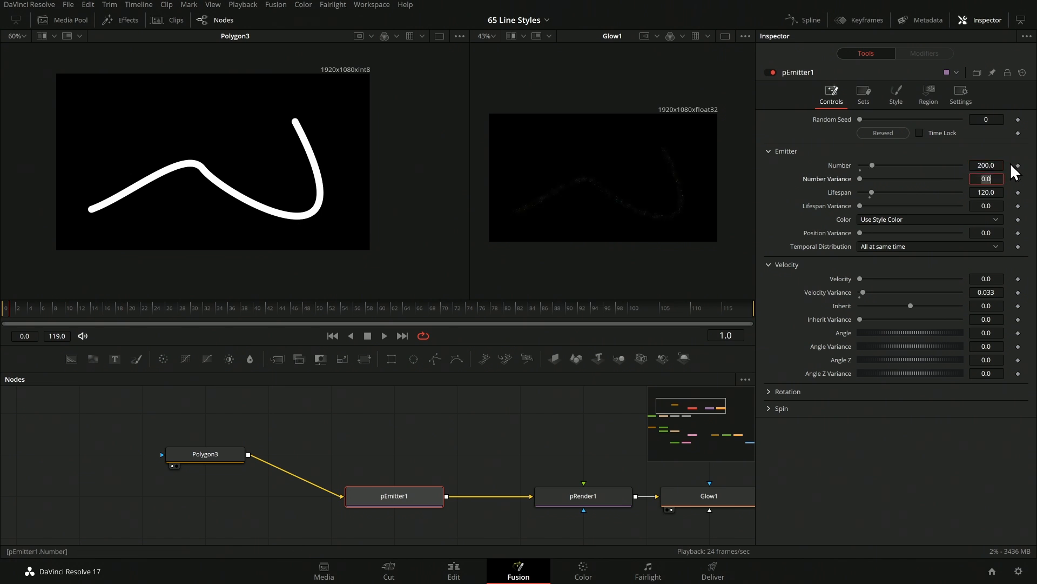
Set Polygon3's length to 0.107 and animate its position from 0.0 at frame 0 to 1.0 at frame 119
left_click(192, 458)
left_click(6, 314)
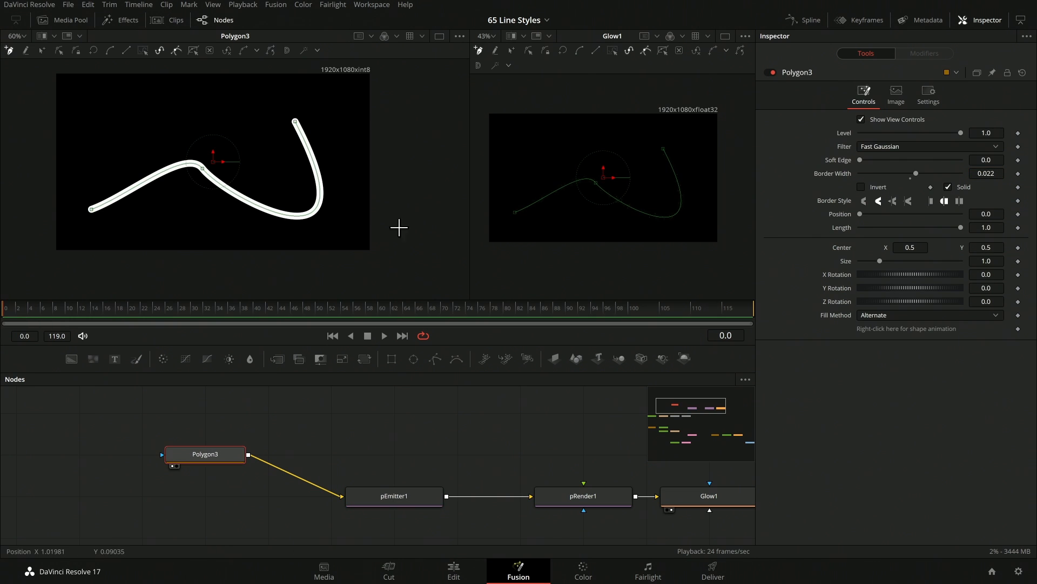
left_click_drag(959, 227, 870, 239)
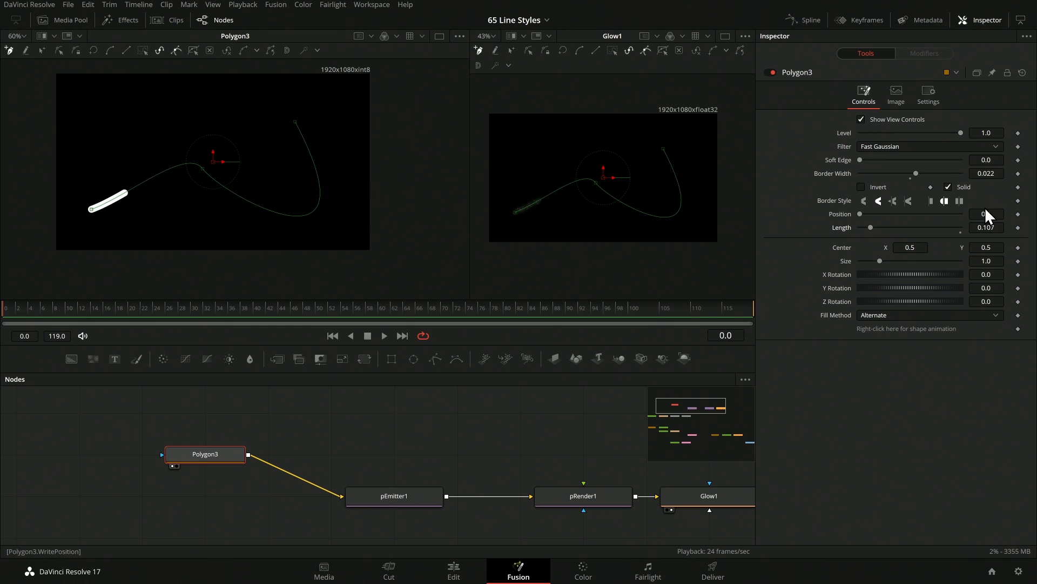
left_click(1018, 214)
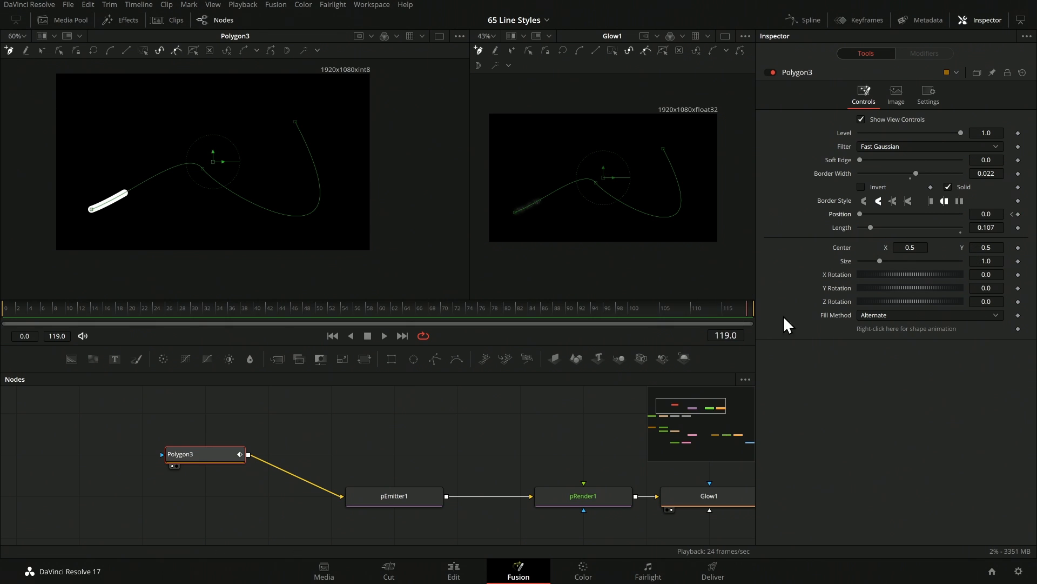
left_click_drag(860, 214, 929, 216)
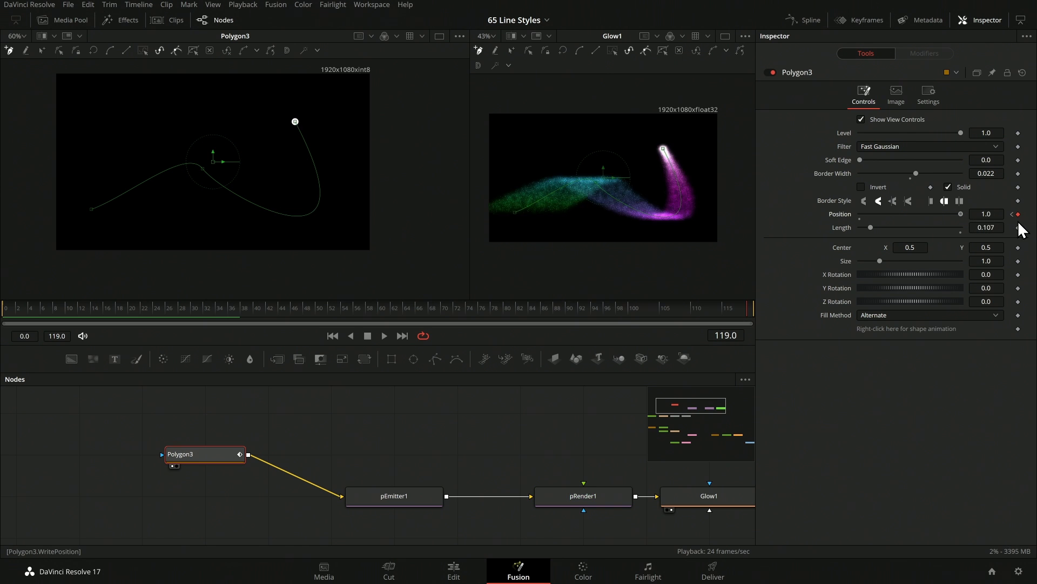